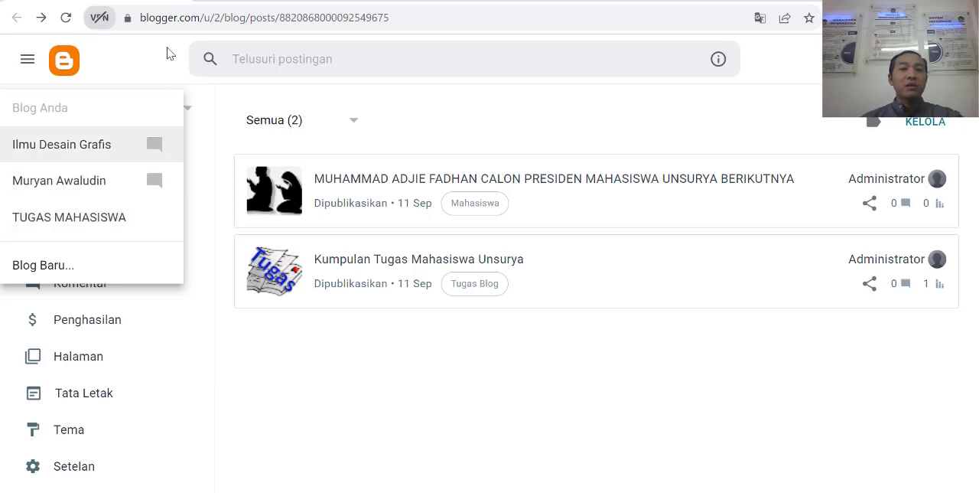
Step: Start creating a new blog from the list of existing blogs
drag(199, 18, 141, 21)
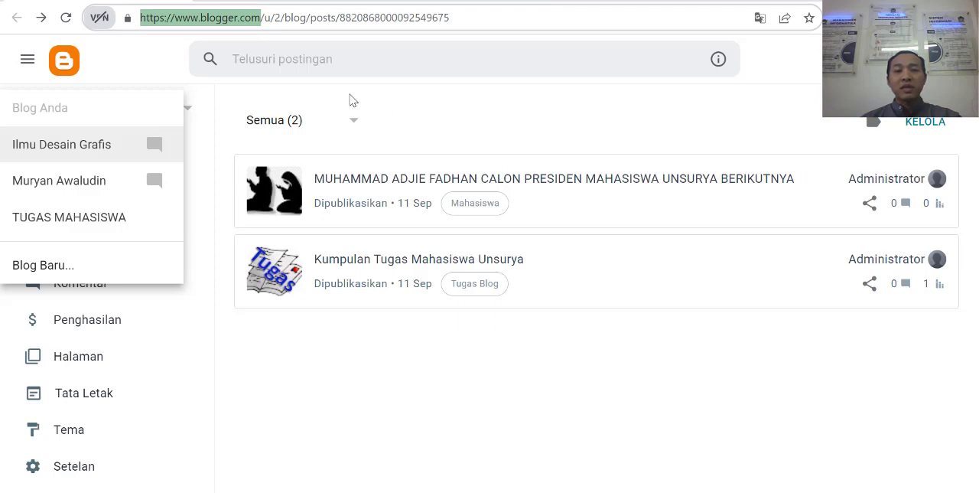
click(203, 115)
click(170, 112)
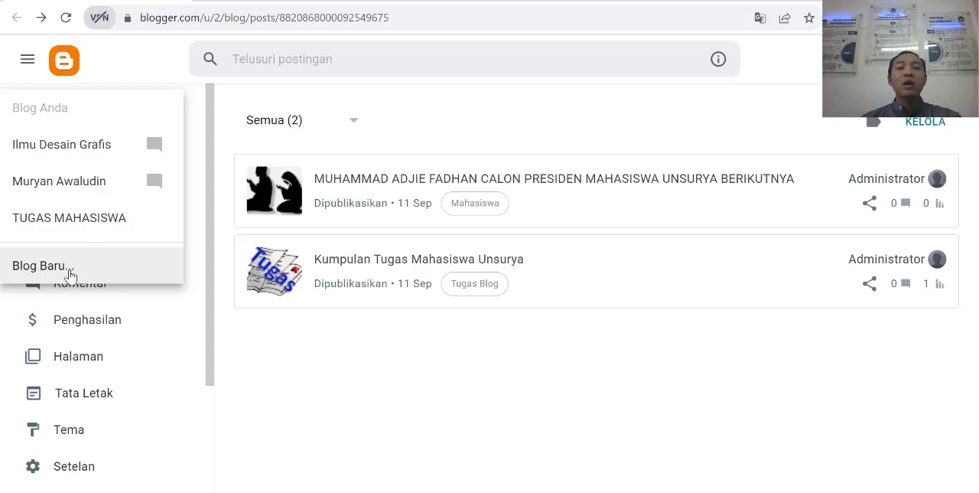
click(69, 269)
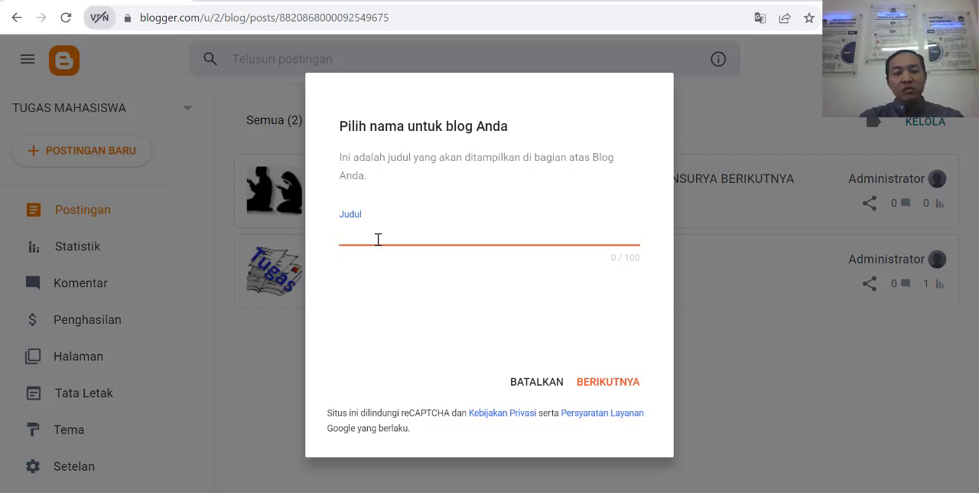
Step: Title the new blog "Tetang Cloud Computing" and continue to the address choice
text(Tetnag)
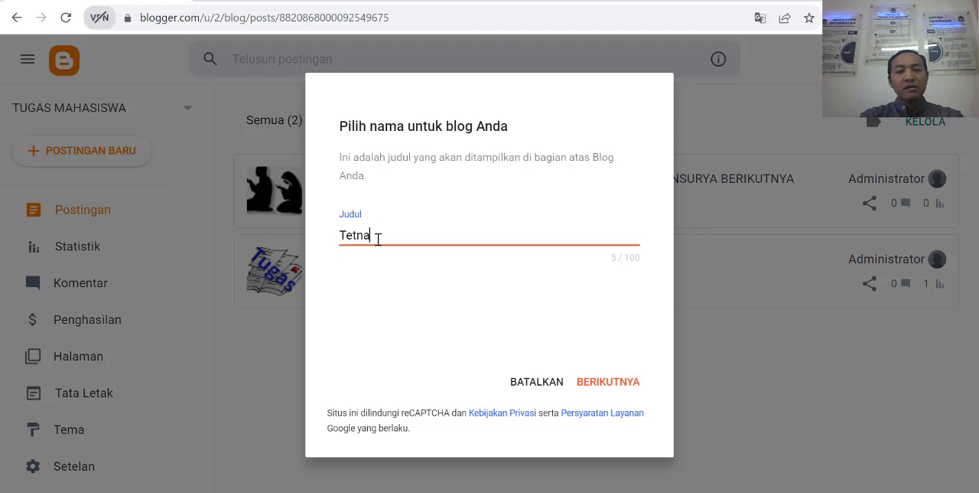
key(BackSpace)
key(BackSpace)
key(BackSpace)
text(ang)
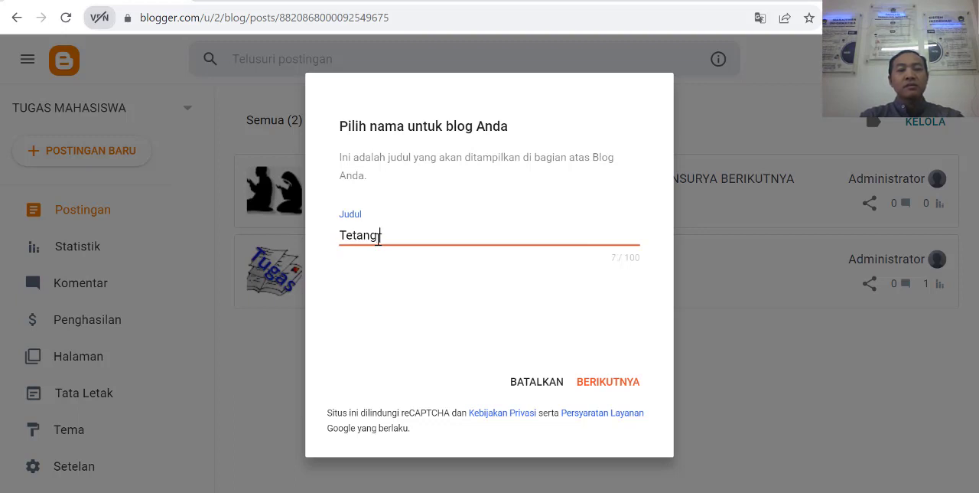
text(galmu)
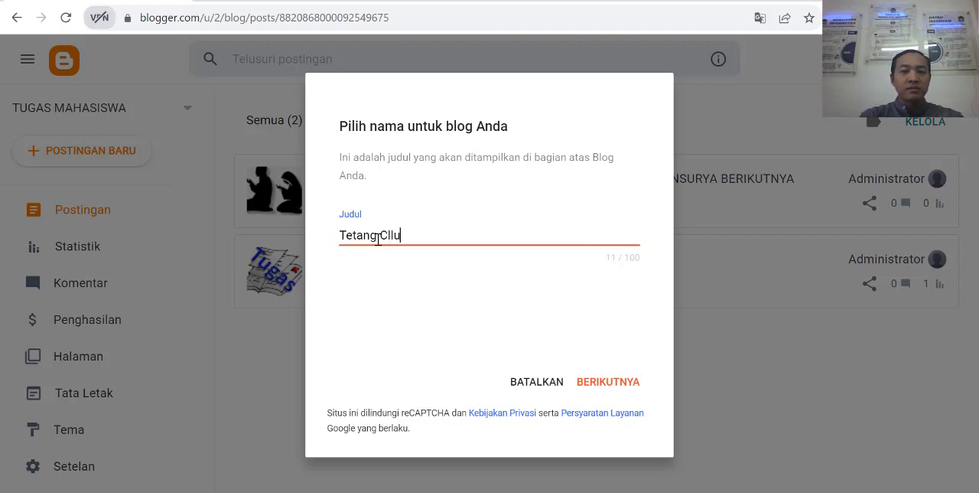
text(oud Computing)
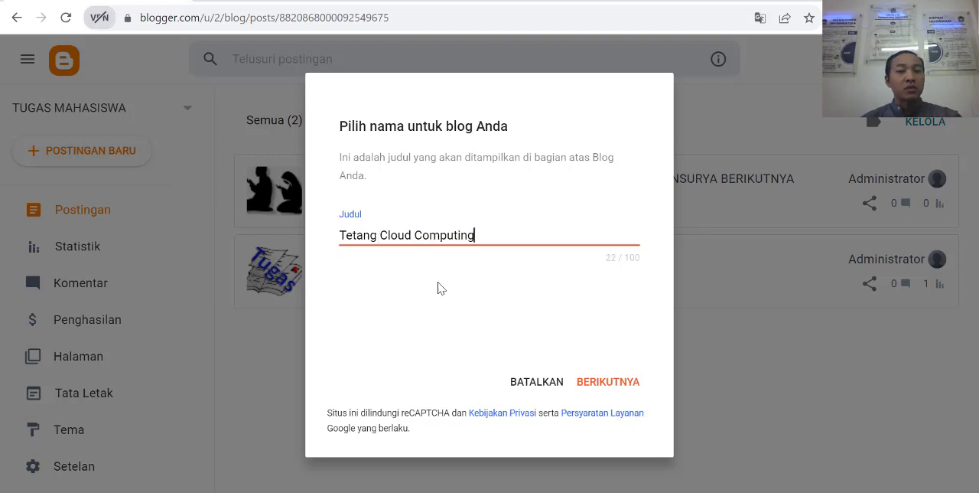
click(612, 386)
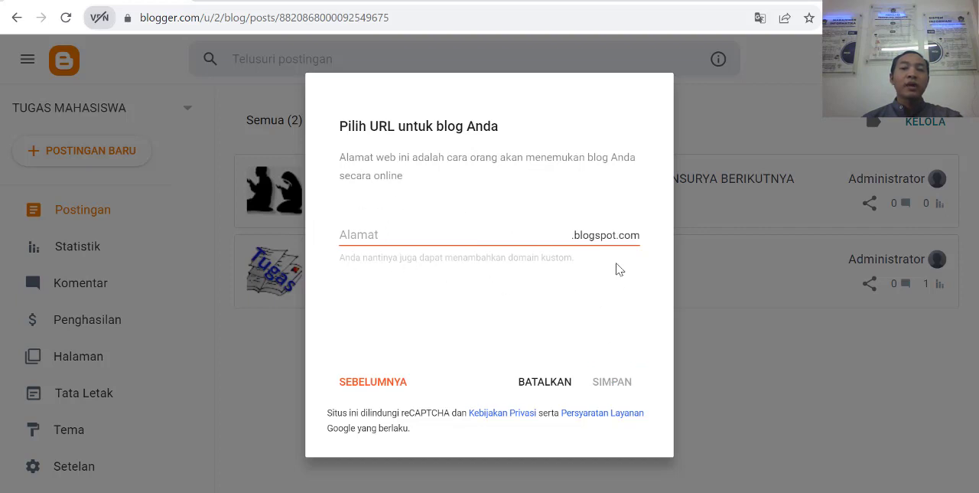
Step: Try "cloudcomputing" and "cloud-computing" as the blog's blogspot.com address
click(490, 238)
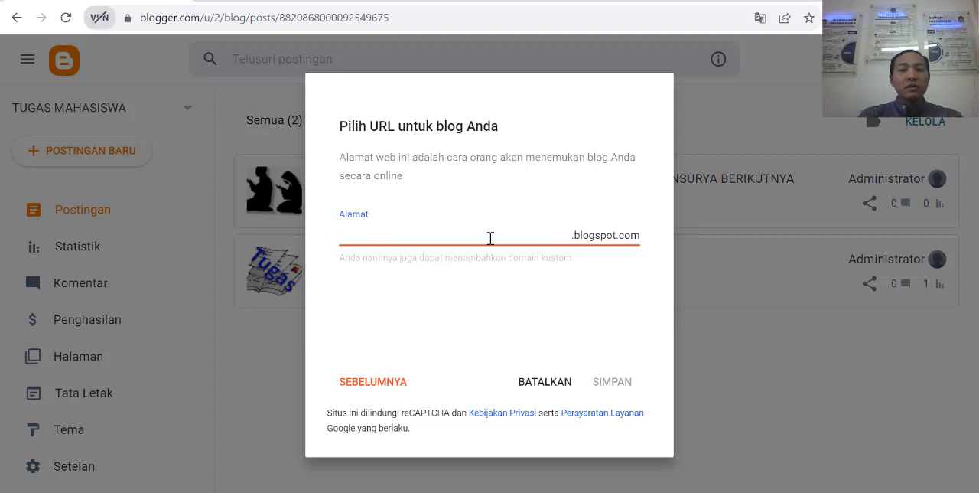
text(cl)
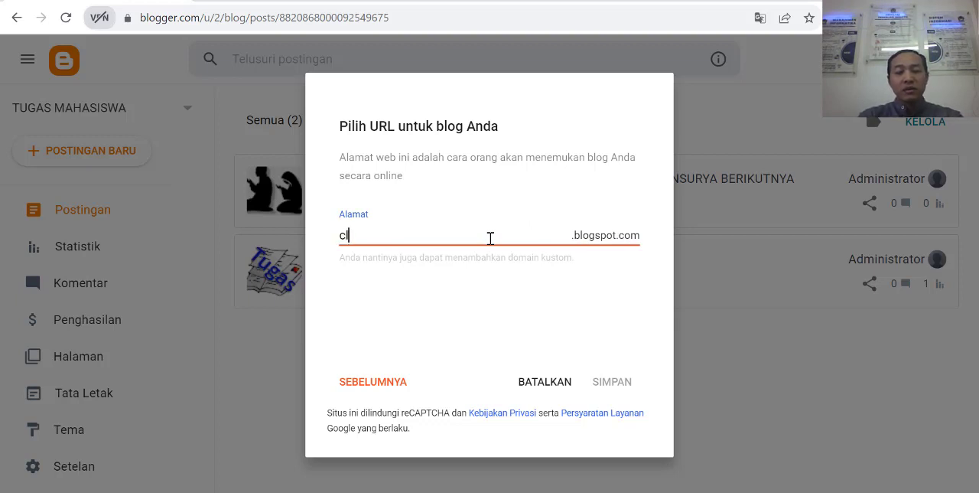
text(oudcomputing)
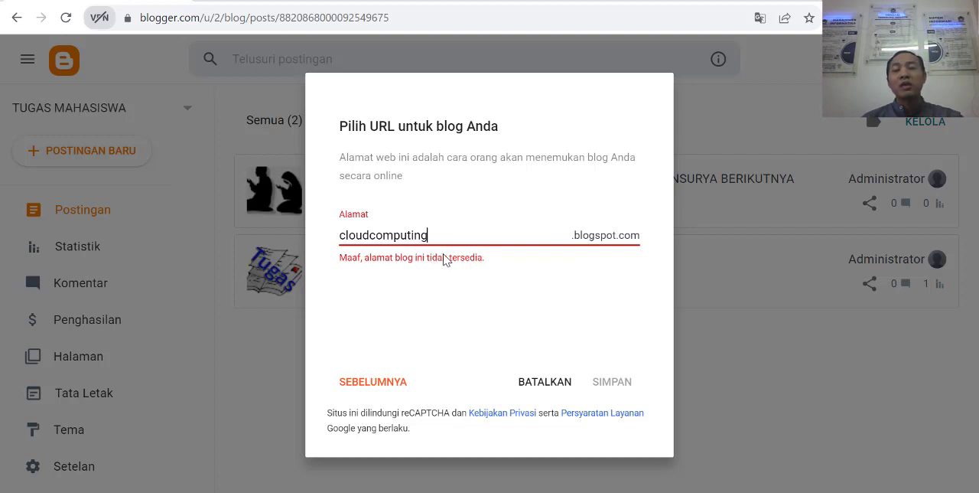
click(371, 235)
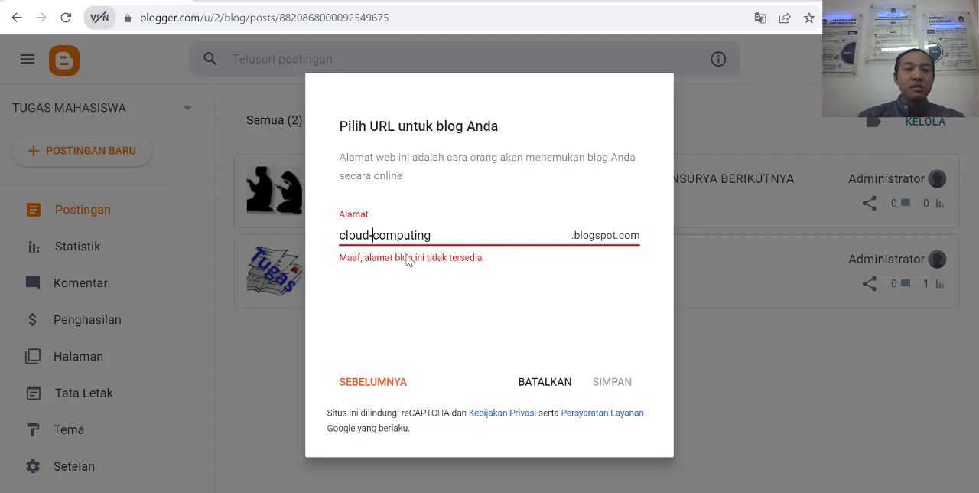
text(-)
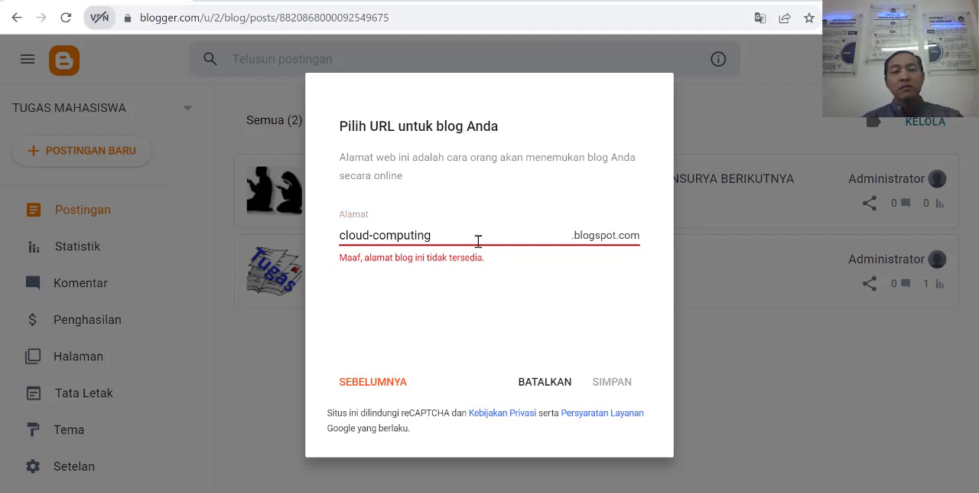
Step: Set the blog's address to "new-cloudcomputing" on blogspot.com and save the new blog
drag(476, 239, 219, 237)
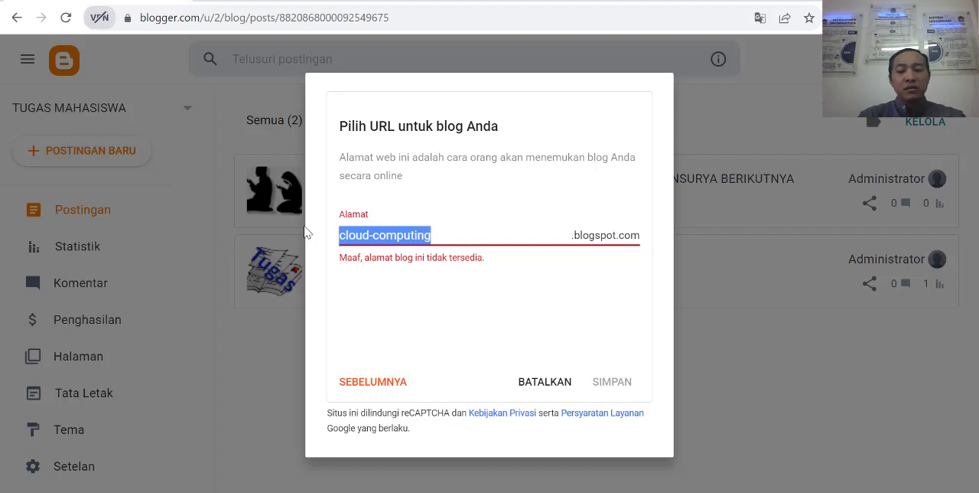
text(newclo)
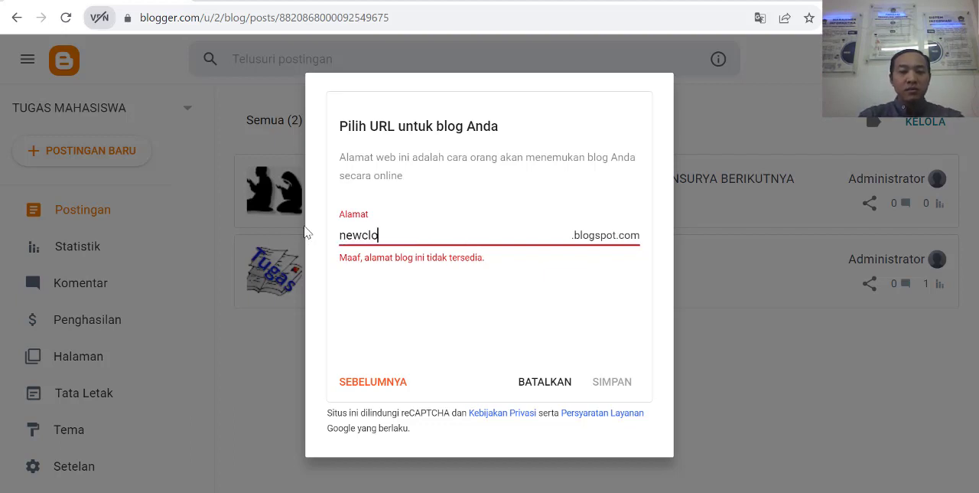
text(udcomputing)
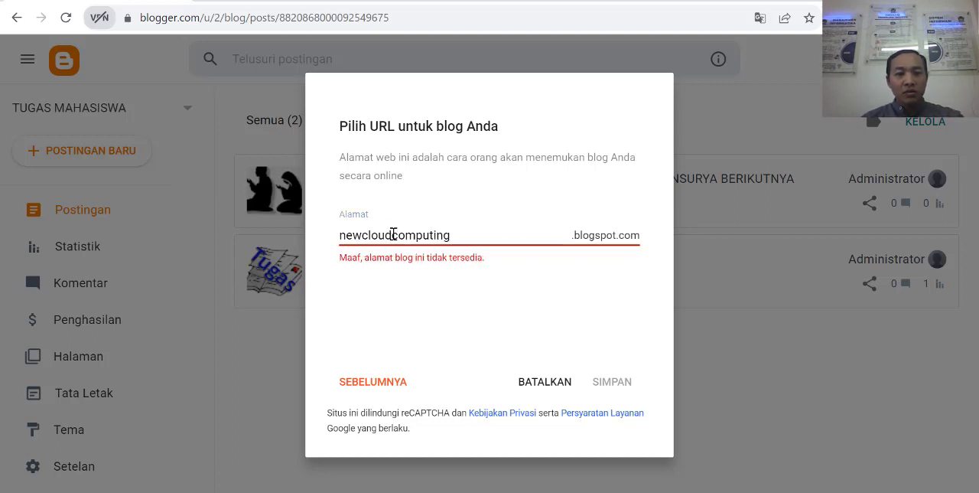
click(364, 236)
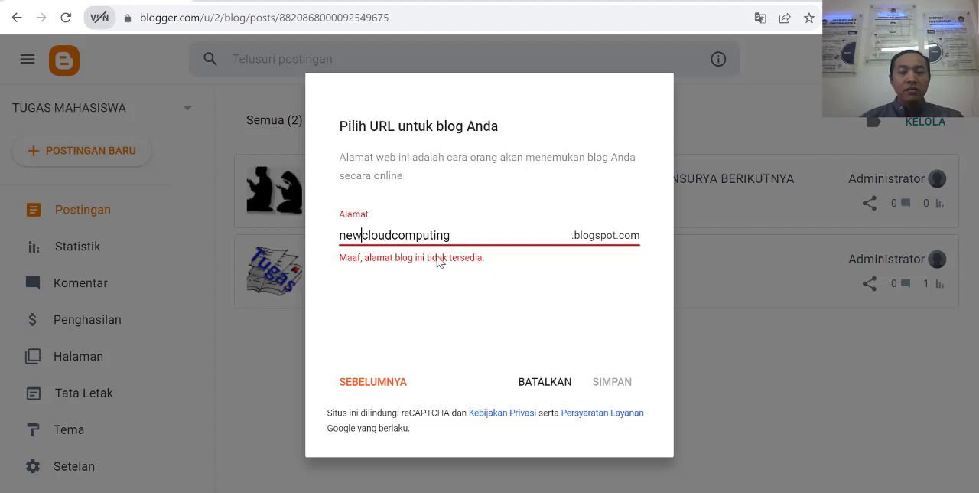
text(-)
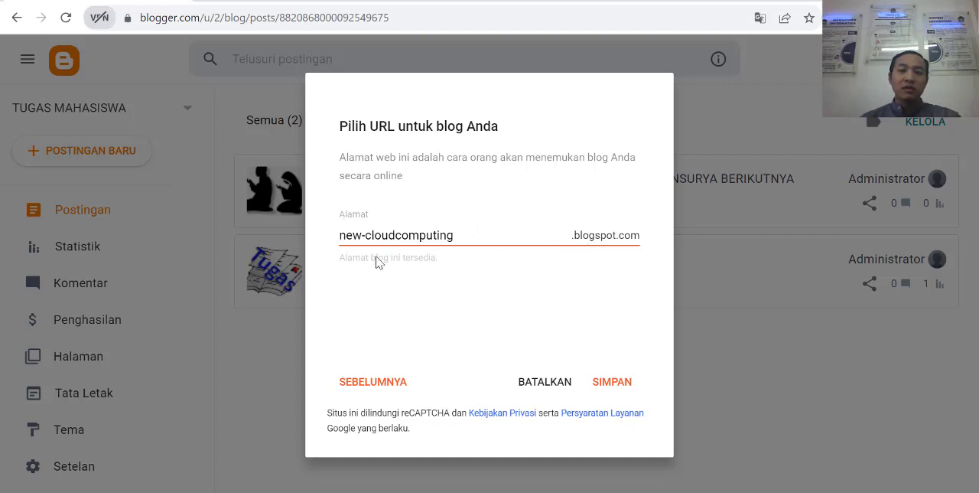
click(615, 389)
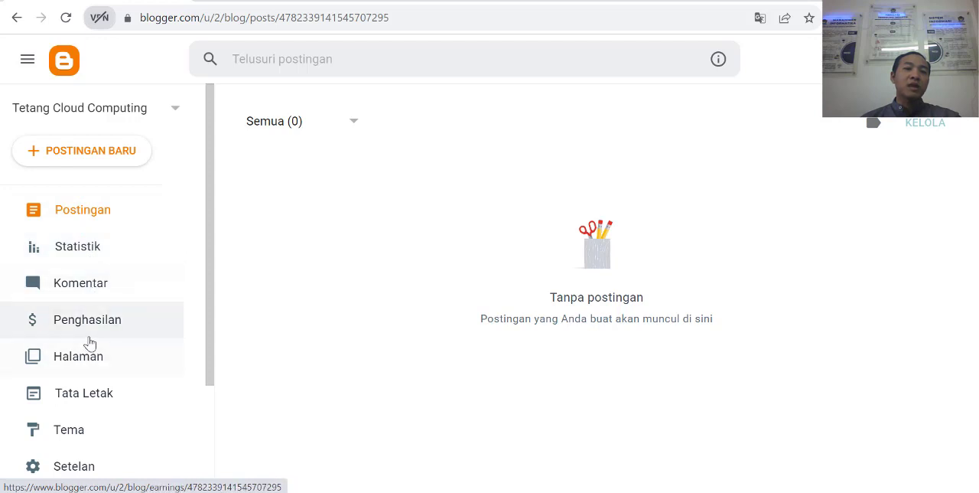
Step: View the new blog's public page and return to its Blogger dashboard
scroll(90, 340, down, 2)
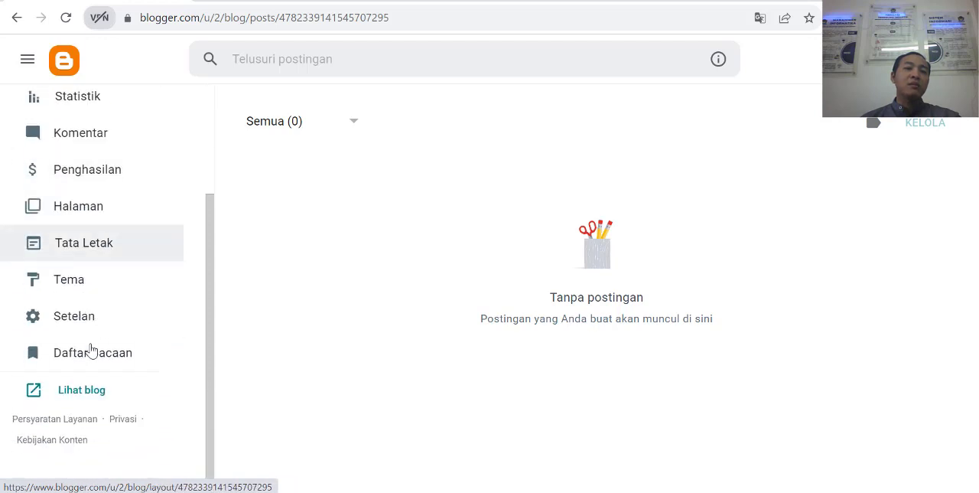
click(79, 397)
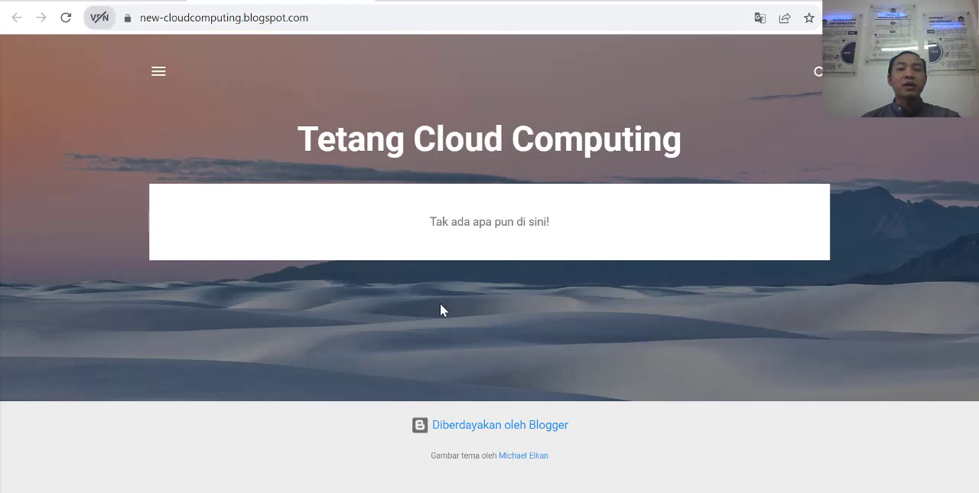
click(101, 0)
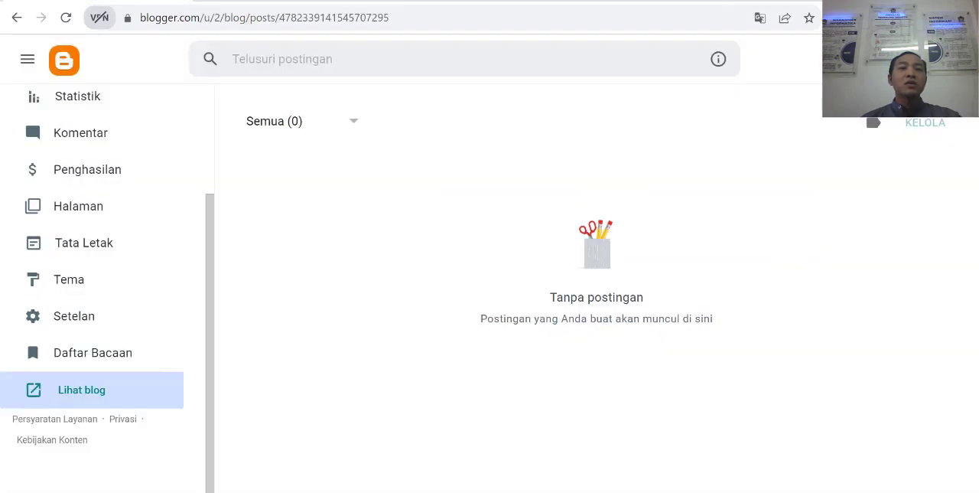
Step: Create a new post and title it "Tetang Cloud Computing"
scroll(87, 236, up, 3)
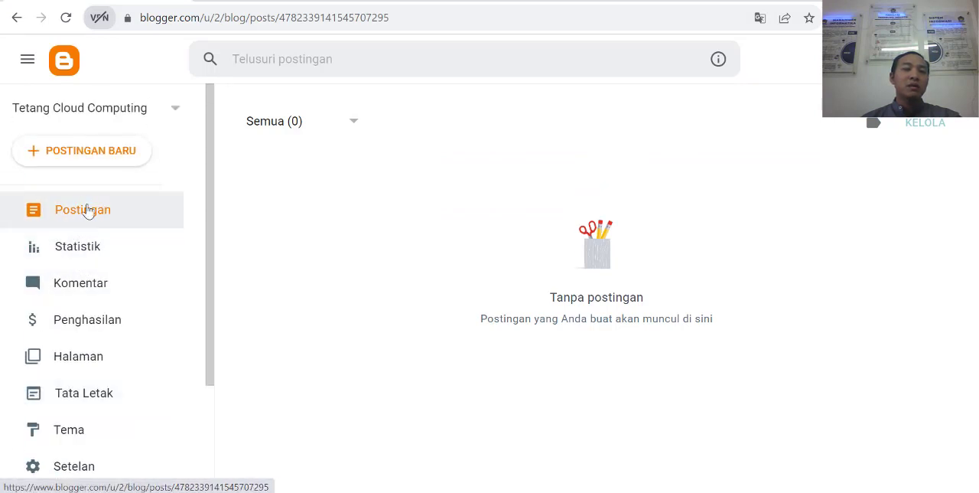
click(91, 158)
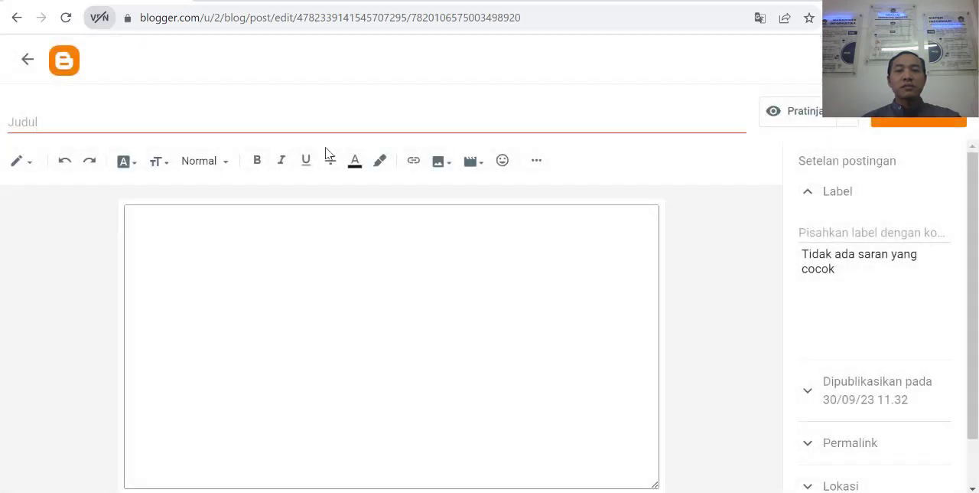
click(255, 125)
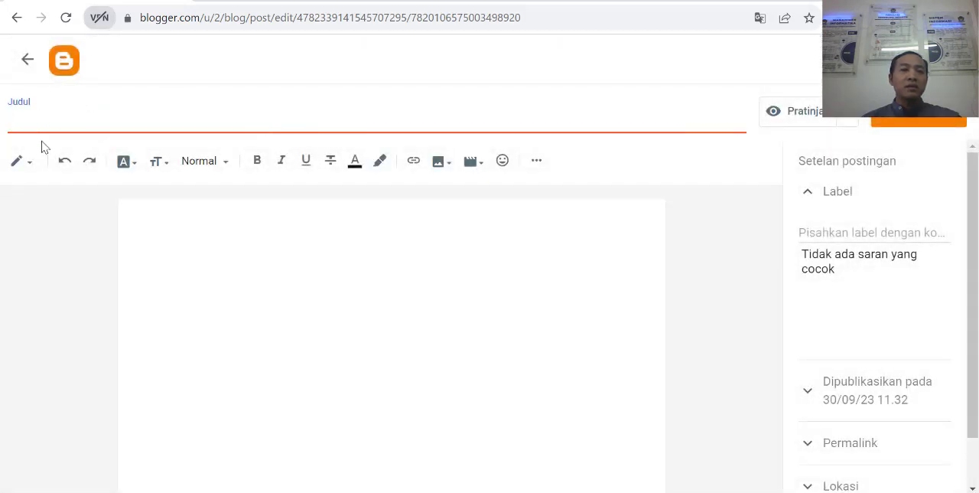
text(Tetang C)
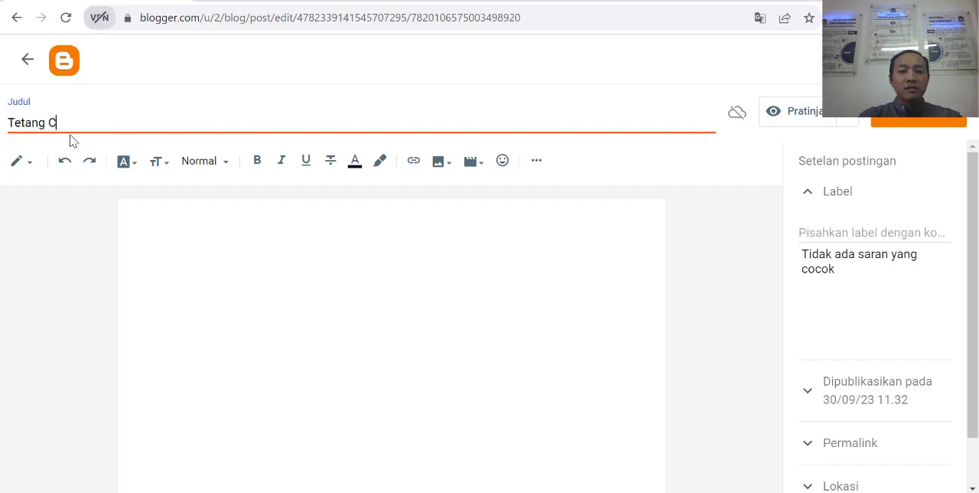
text(loud Co)
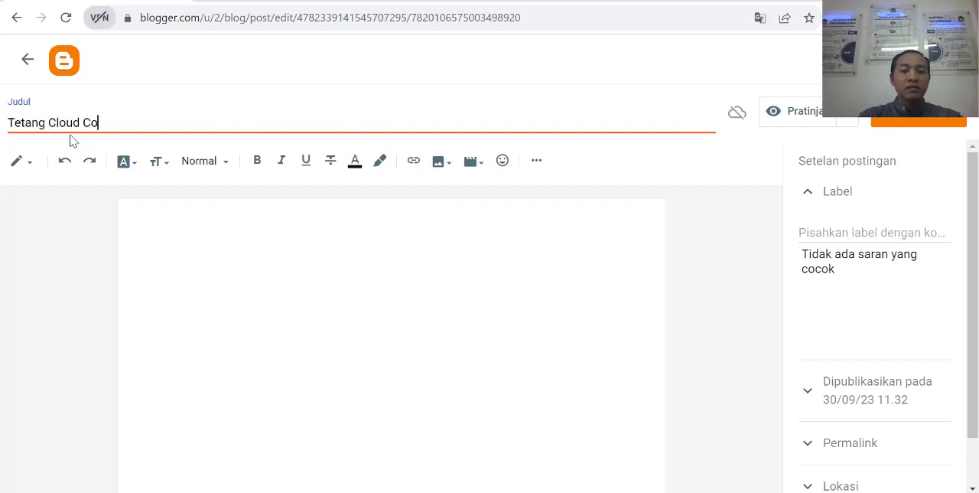
text(mputing)
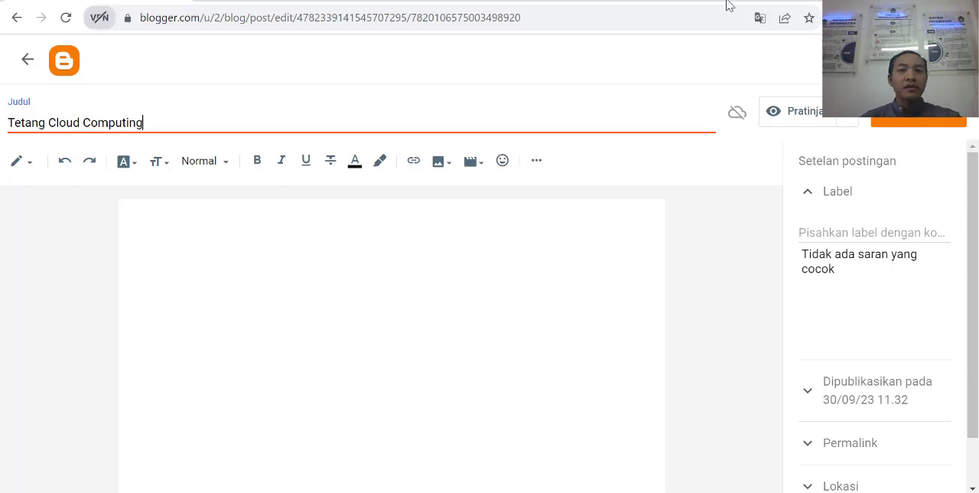
Step: Search Google for "lorem lipsum" in a new browser tab and open the lipsum.com site
key(ctrl+t)
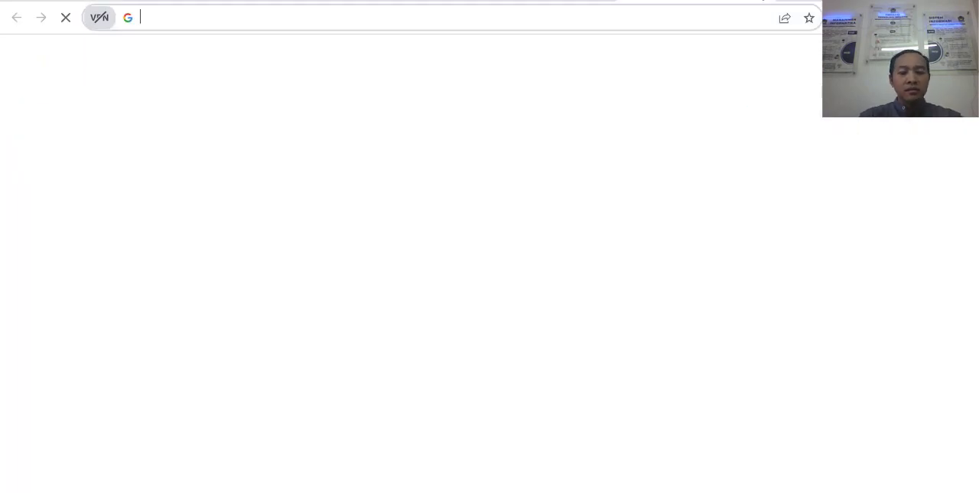
text(l)
key(BackSpace)
key(BackSpace)
text(loire)
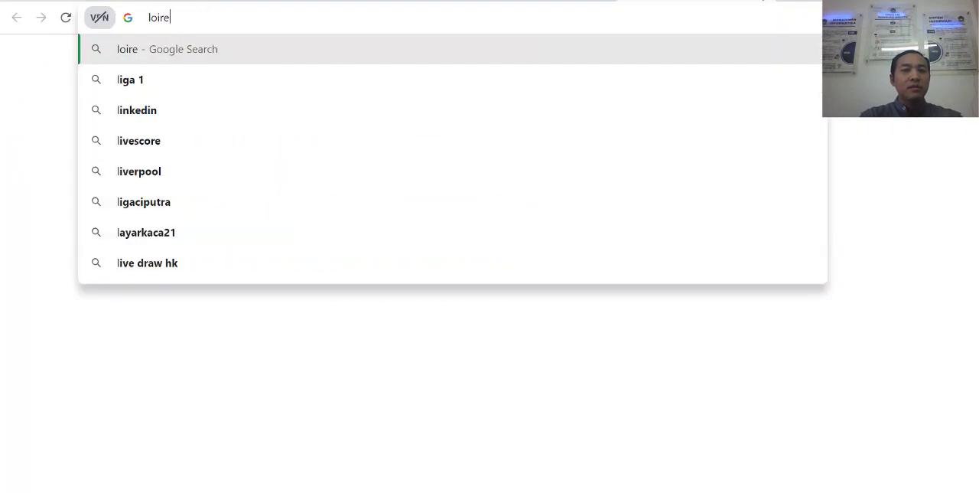
key(BackSpace)
key(BackSpace)
key(BackSpace)
key(BackSpace)
key(BackSpace)
text(lore)
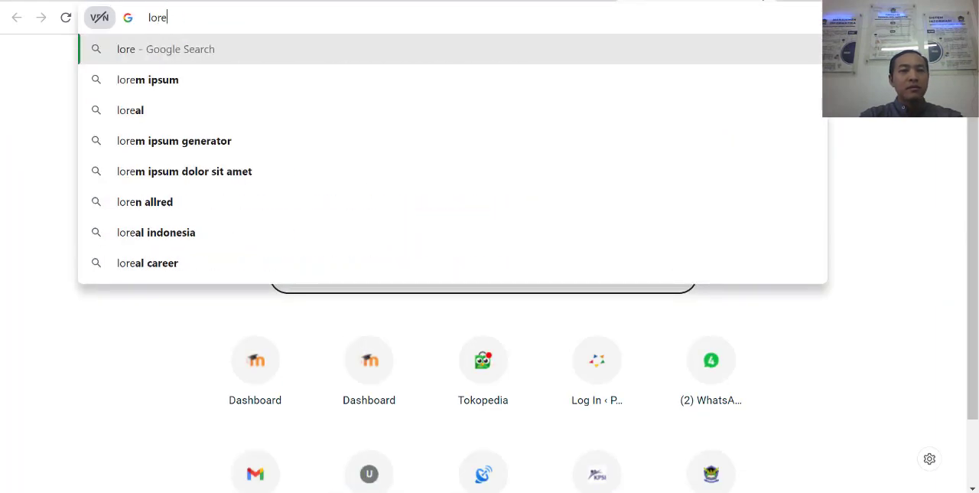
text(m lip)
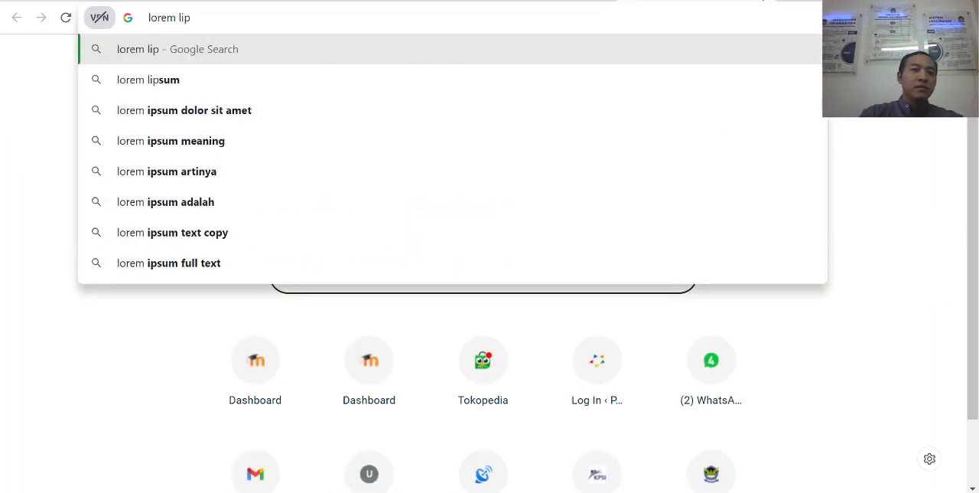
key(Down)
key(Return)
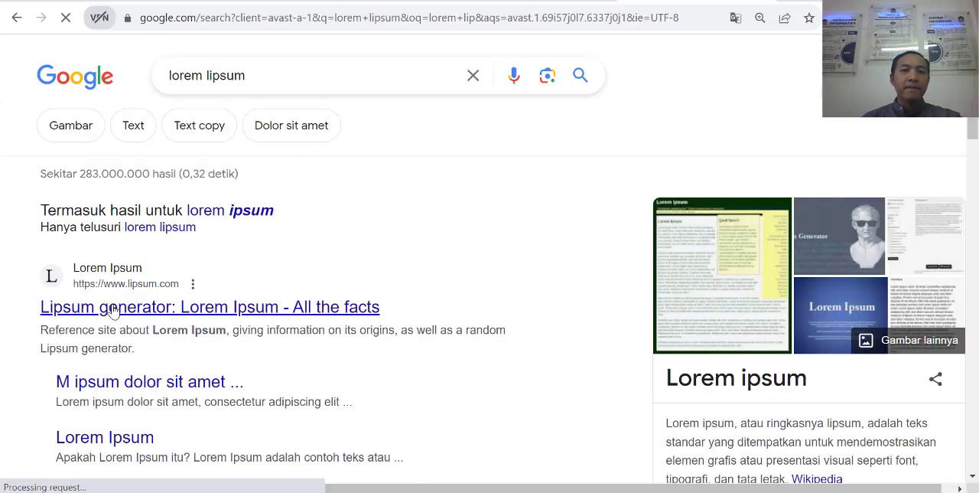
Step: Search Google for "gambar" in another new browser tab
click(794, 2)
text(gambar)
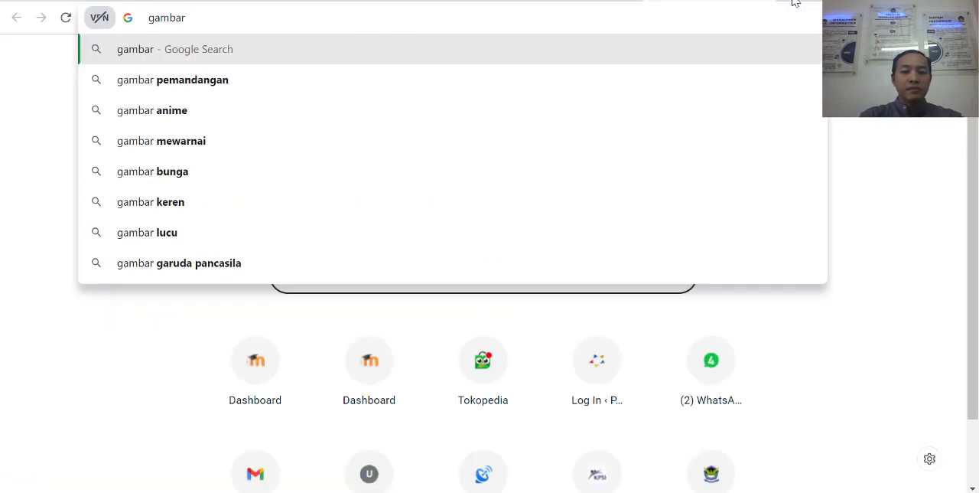
key(Return)
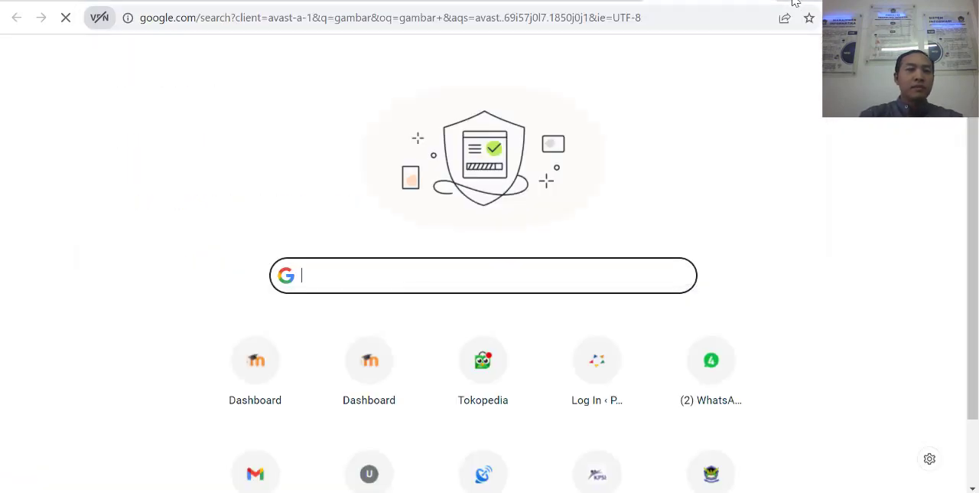
Step: Search Google for "cloud computing" in place of "gambar" and show the image results
click(581, 1)
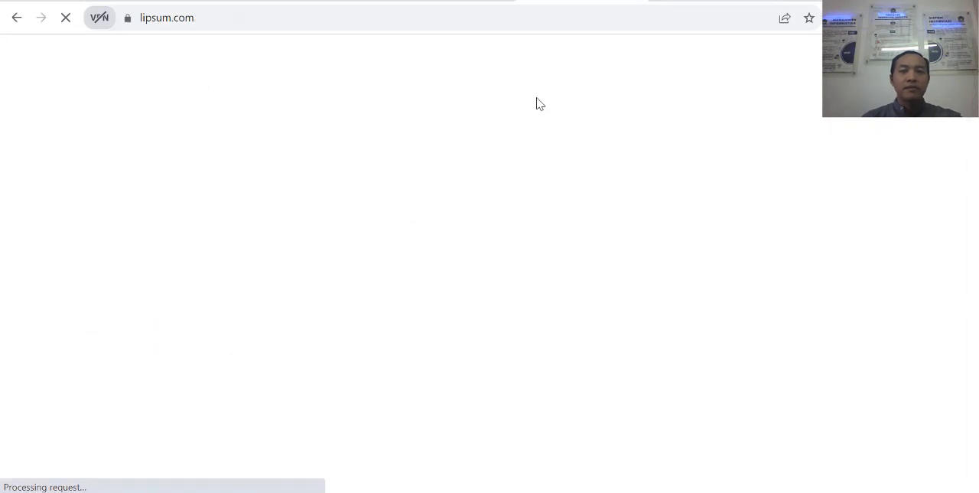
click(692, 2)
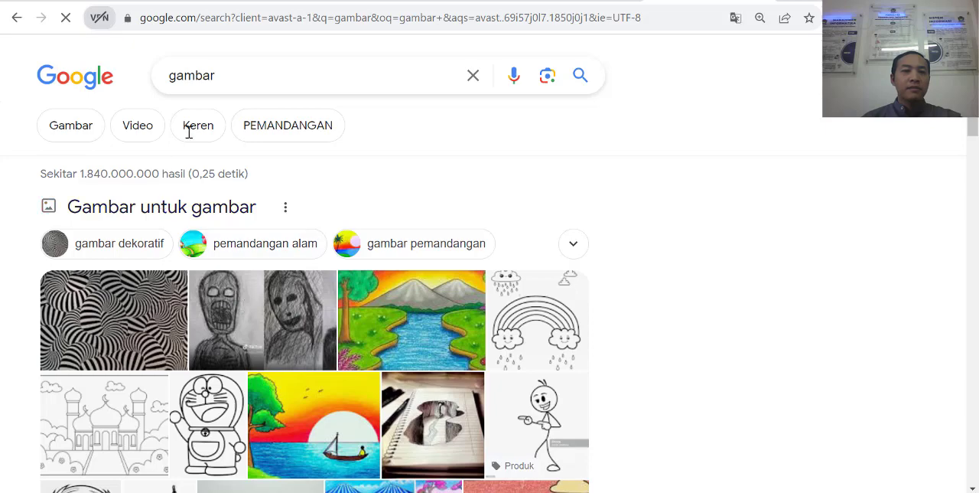
scroll(284, 268, down, 2)
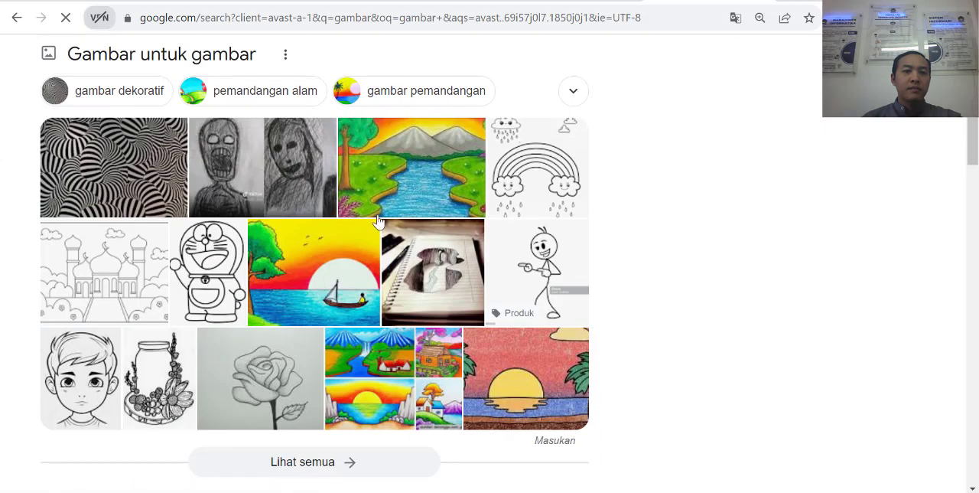
scroll(245, 98, up, 2)
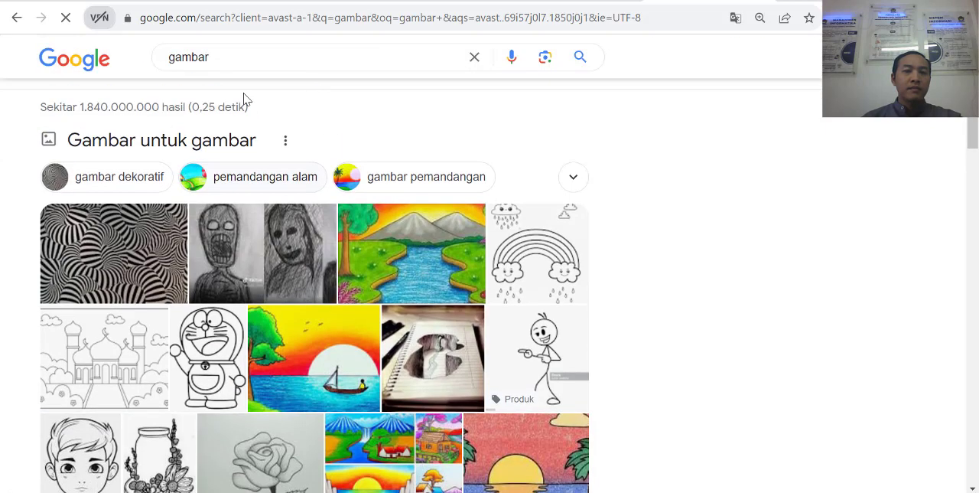
double_click(148, 74)
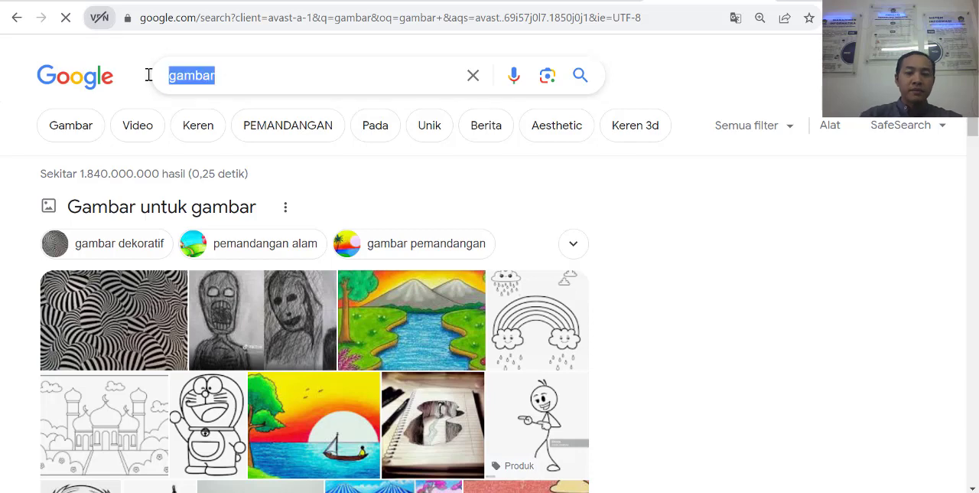
text(cloud c)
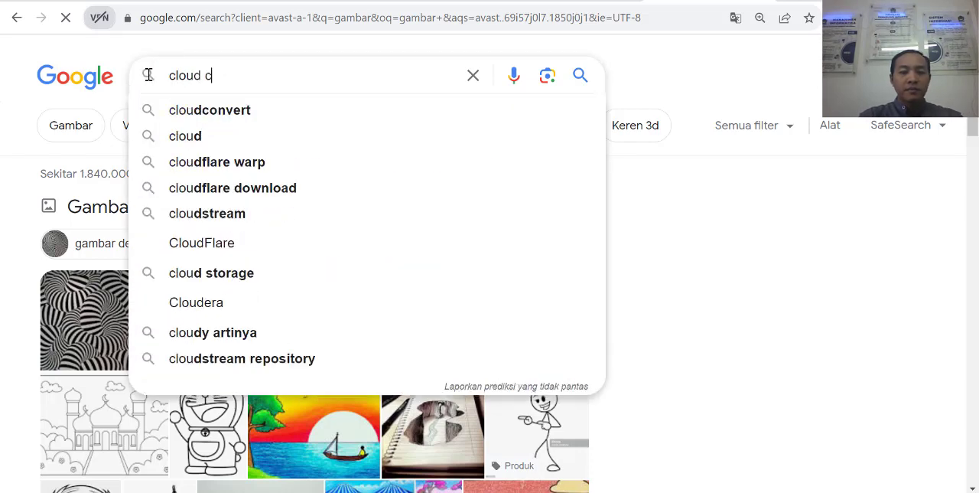
text(ompute)
key(BackSpace)
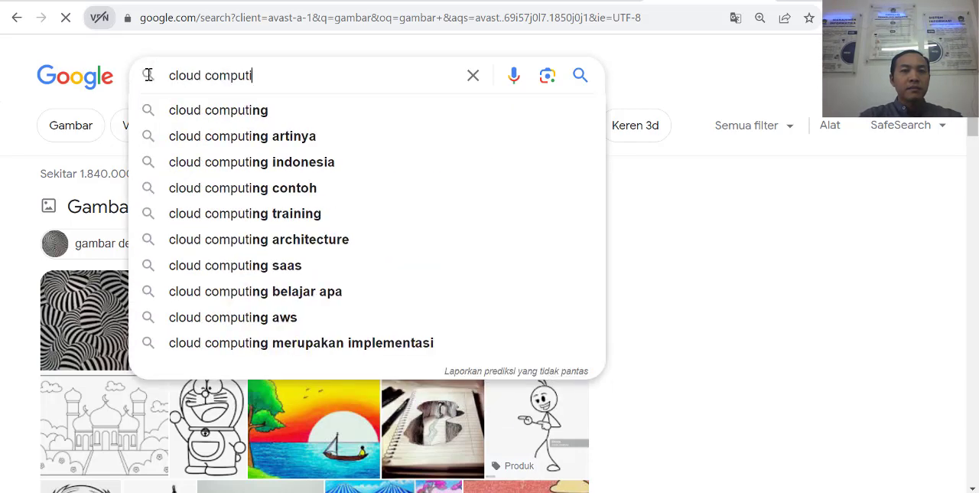
text(ing)
key(Return)
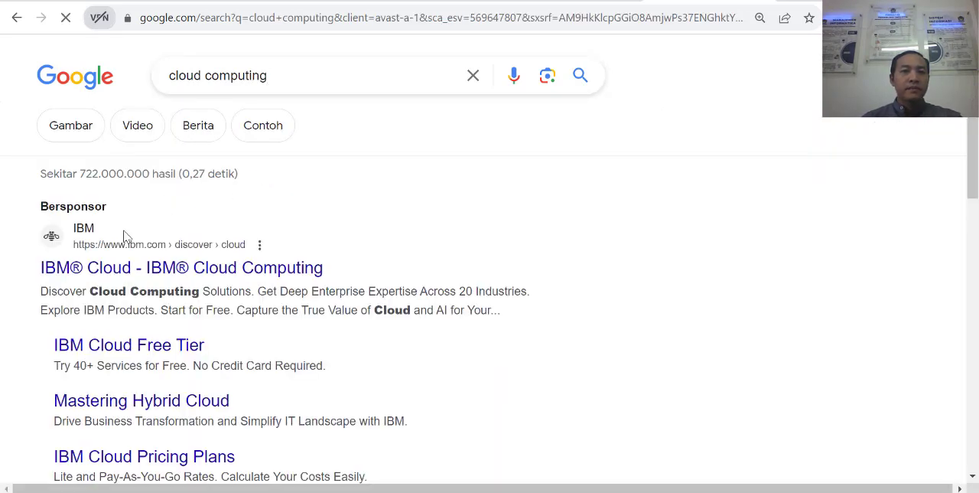
click(84, 139)
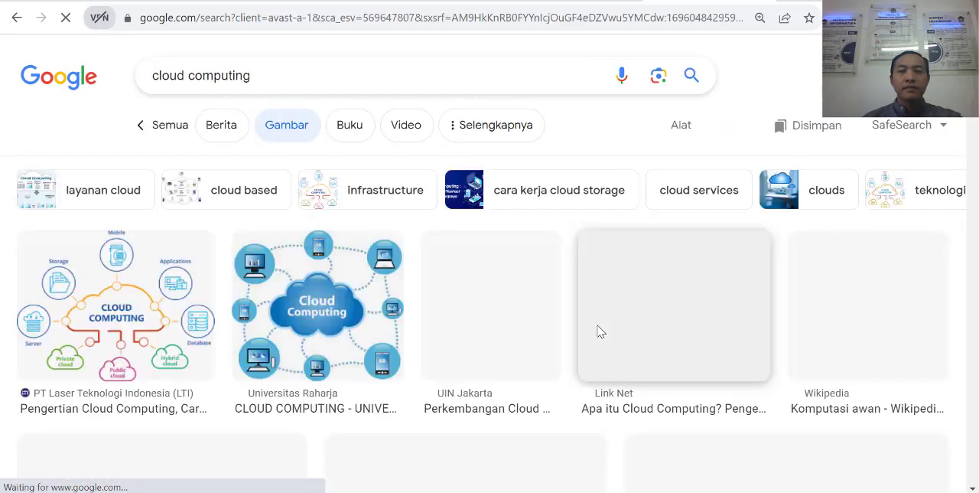
Step: Save the first cloud computing image result to the Downloads folder as the PNG image "download"
right_click(130, 308)
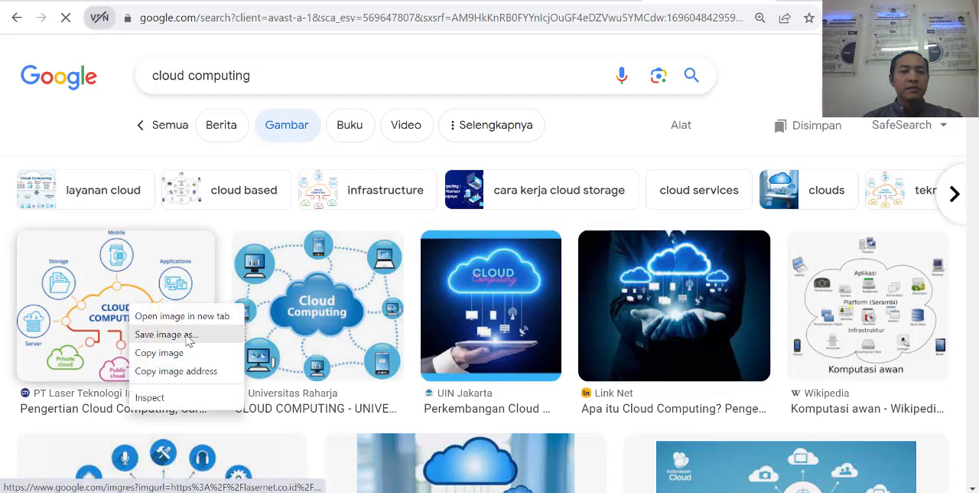
click(187, 340)
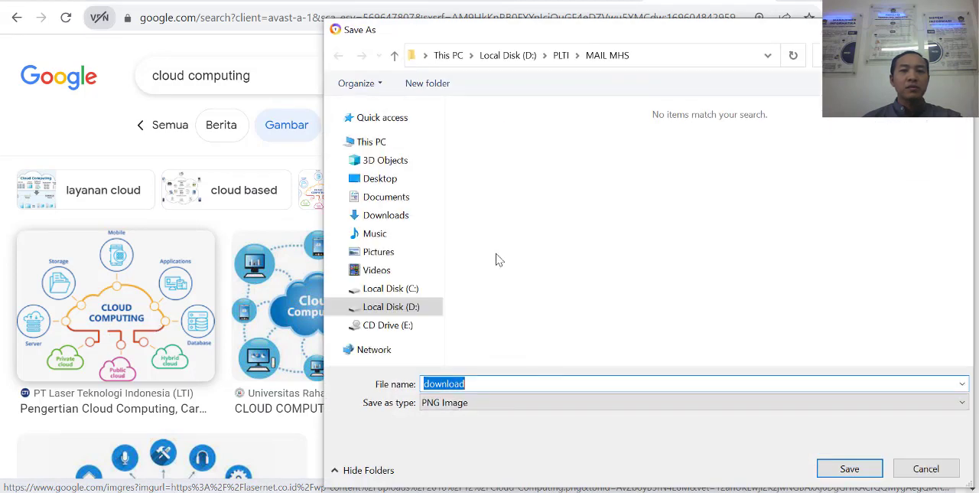
click(374, 215)
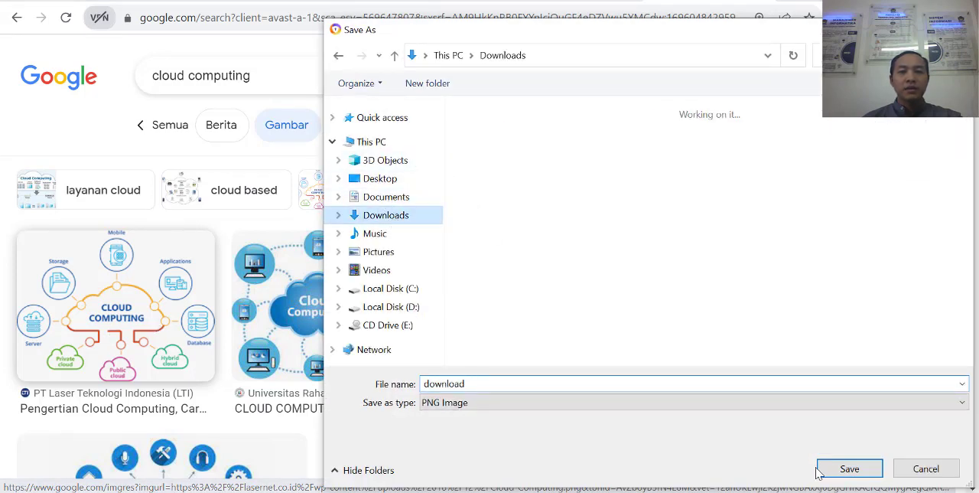
click(849, 469)
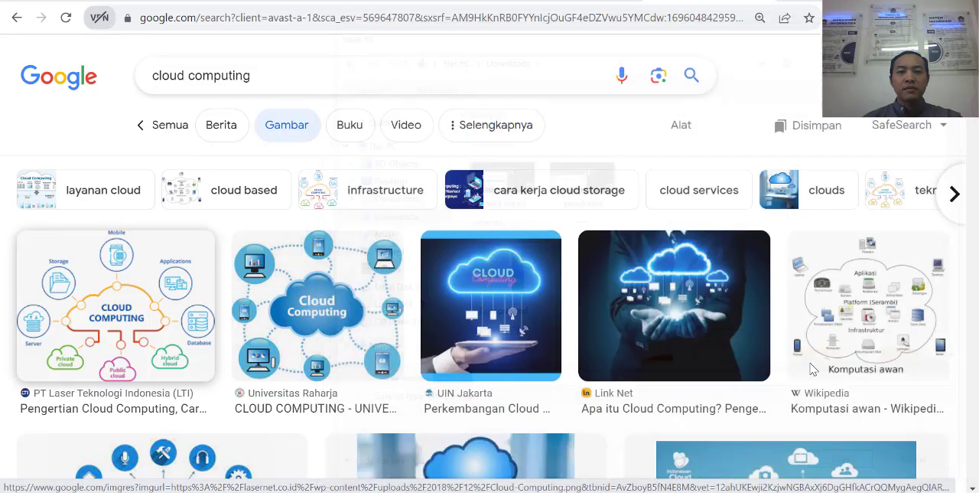
Step: Copy the "What is Lorem Ipsum?" paragraph from lipsum.com into the Blogger post body twice as separate paragraphs, removing the leading space
click(491, 2)
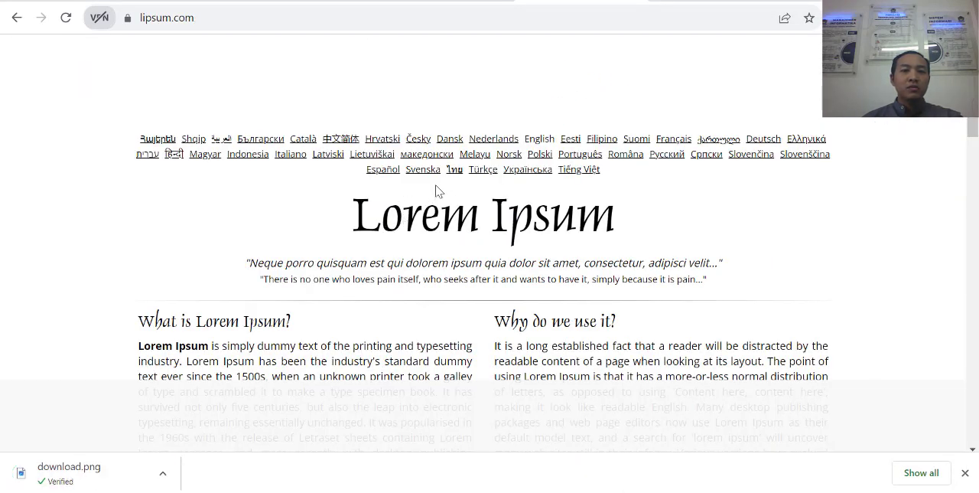
scroll(437, 190, down, 2)
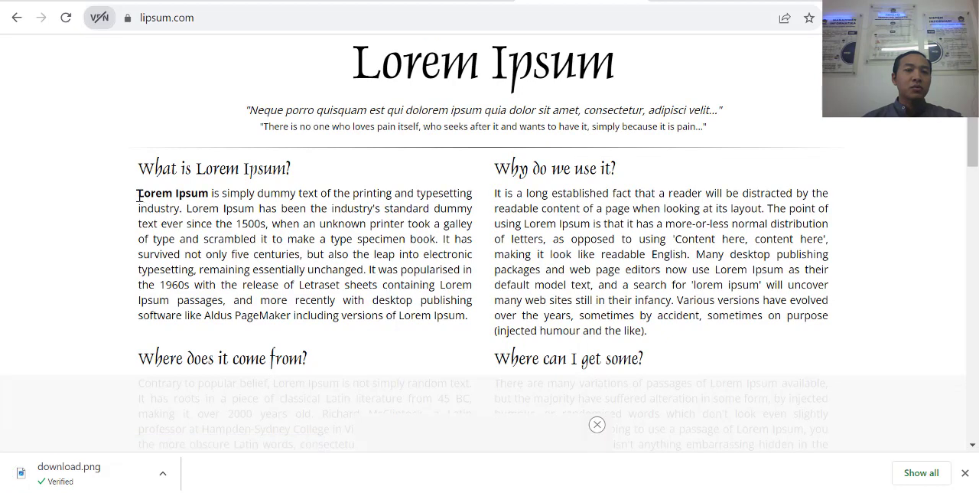
drag(138, 192, 473, 322)
key(ctrl+c)
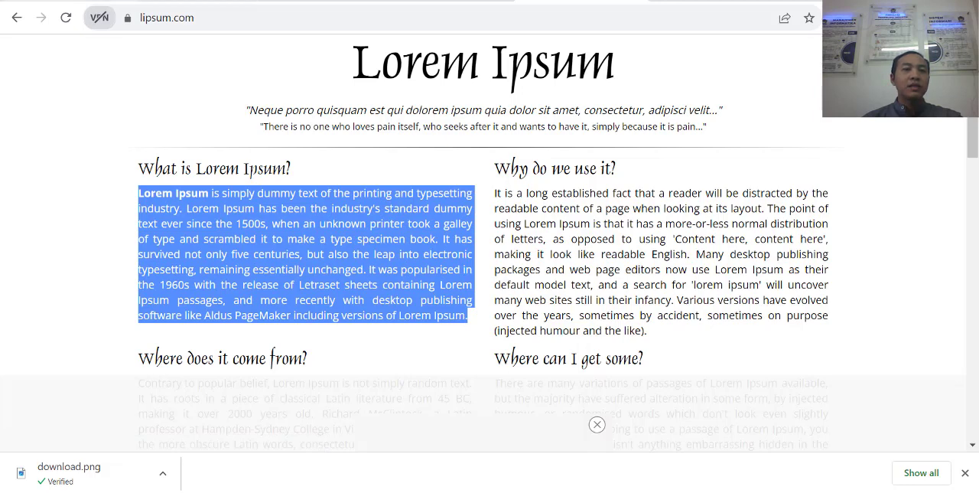
click(107, 1)
click(226, 239)
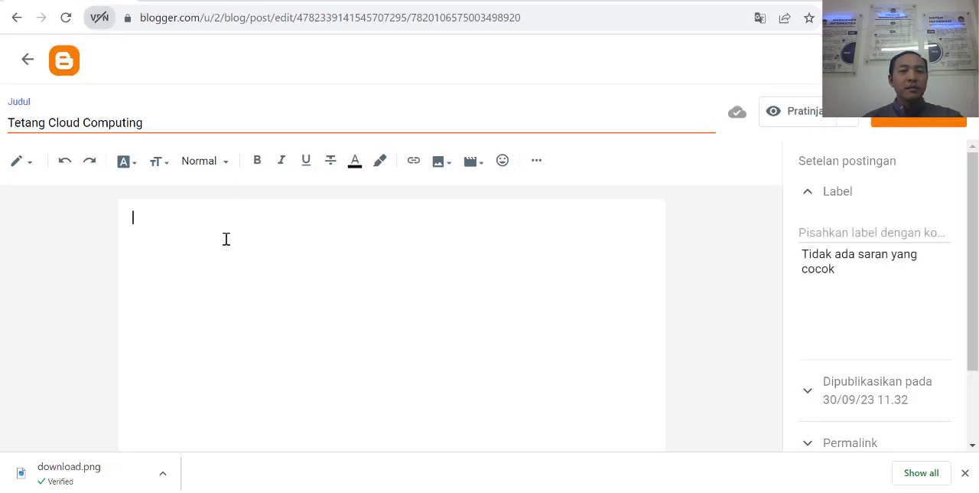
key(ctrl+v)
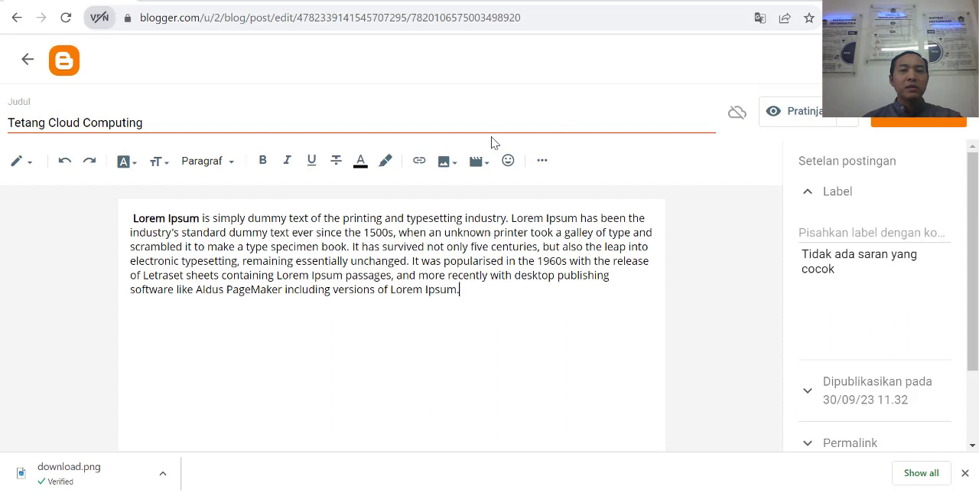
key(Return)
key(ctrl+v)
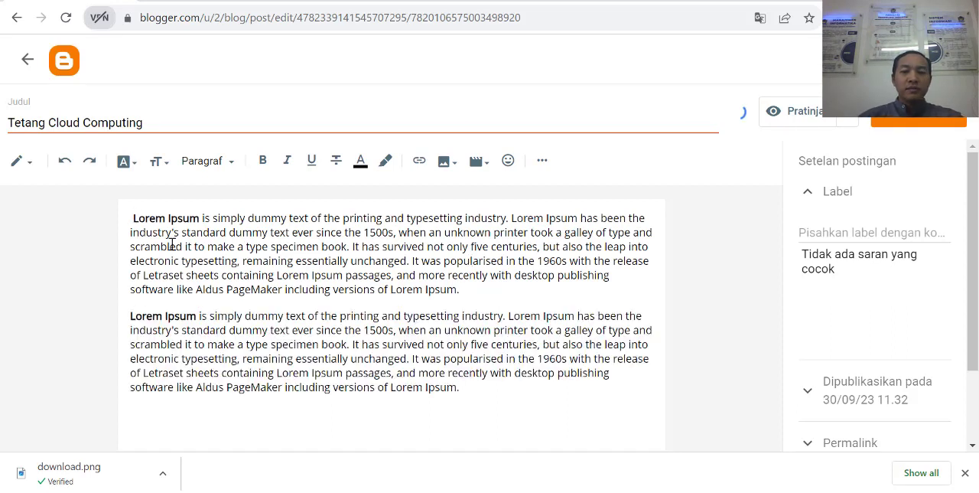
key(BackSpace)
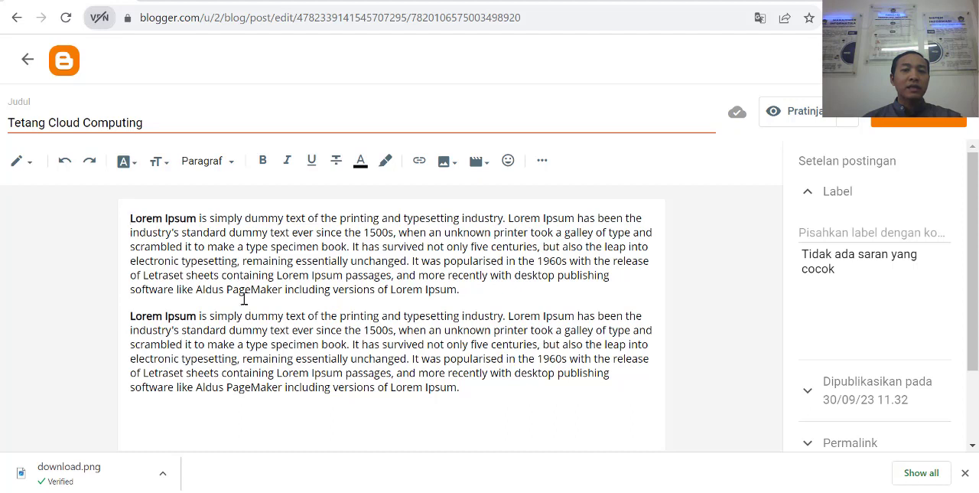
Step: Upload the "download" image from the Downloads folder and insert it at the start of the post body
click(131, 217)
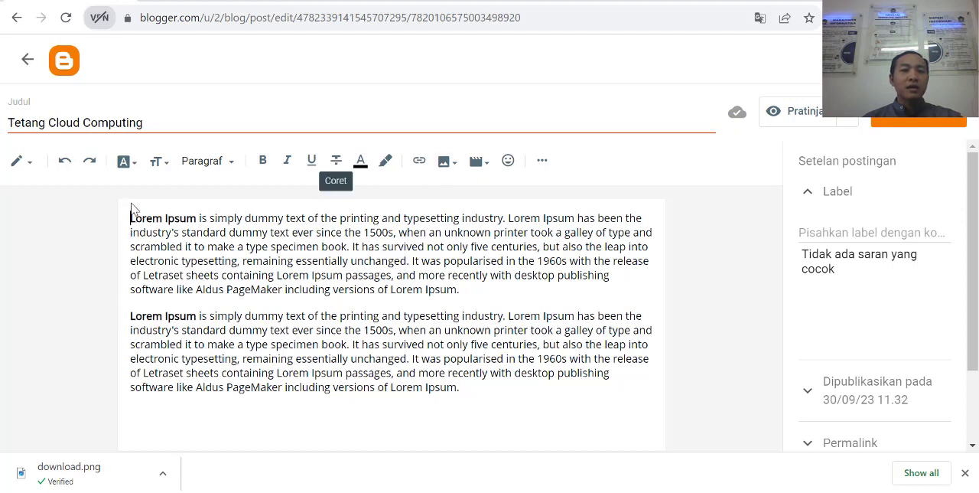
click(447, 161)
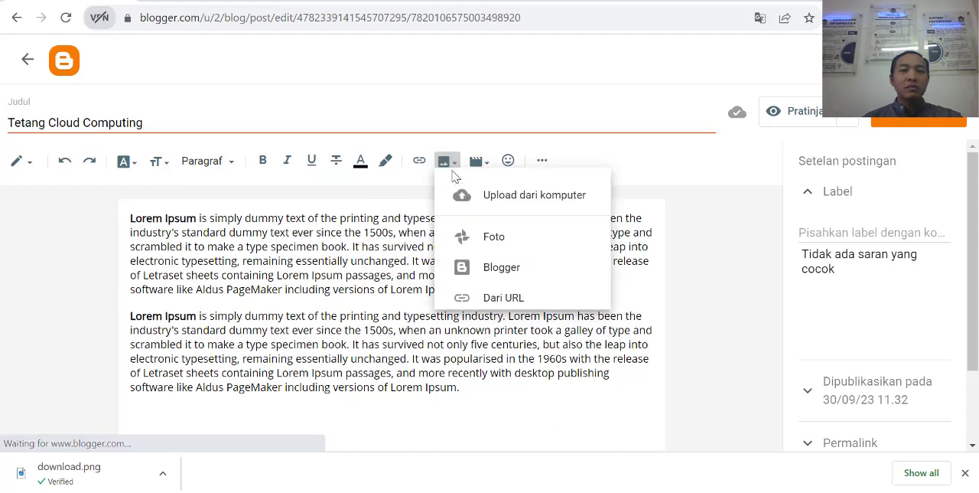
click(545, 201)
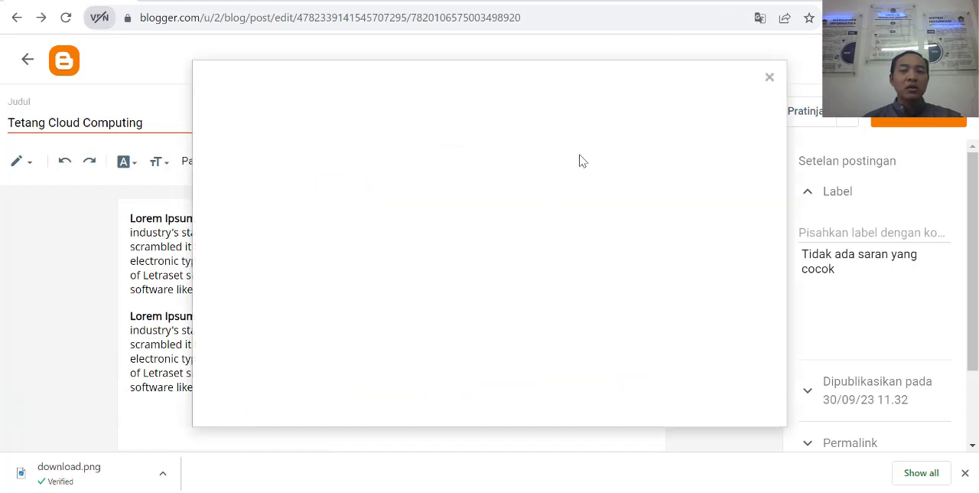
click(232, 165)
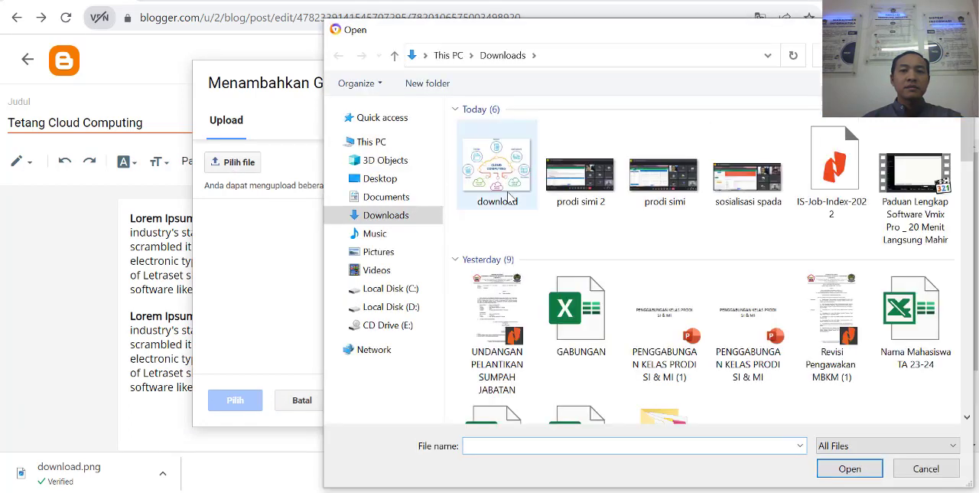
click(508, 168)
click(849, 468)
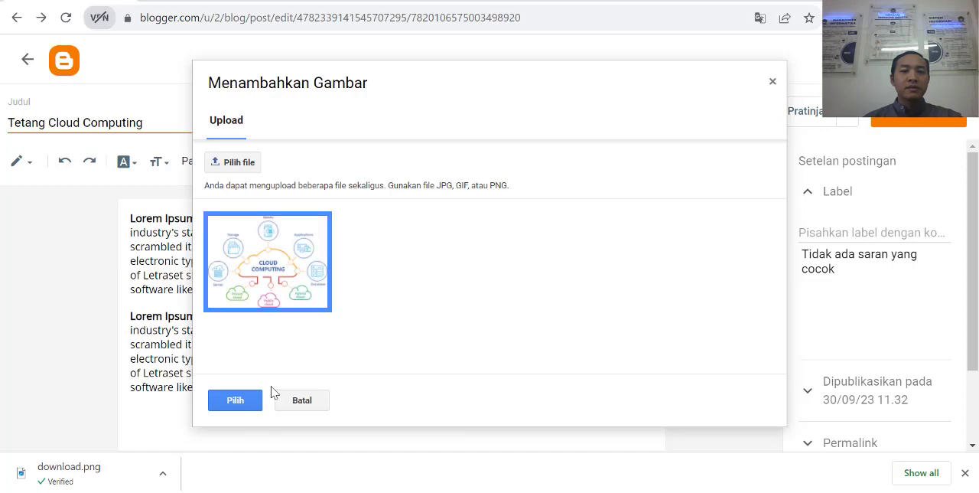
click(232, 400)
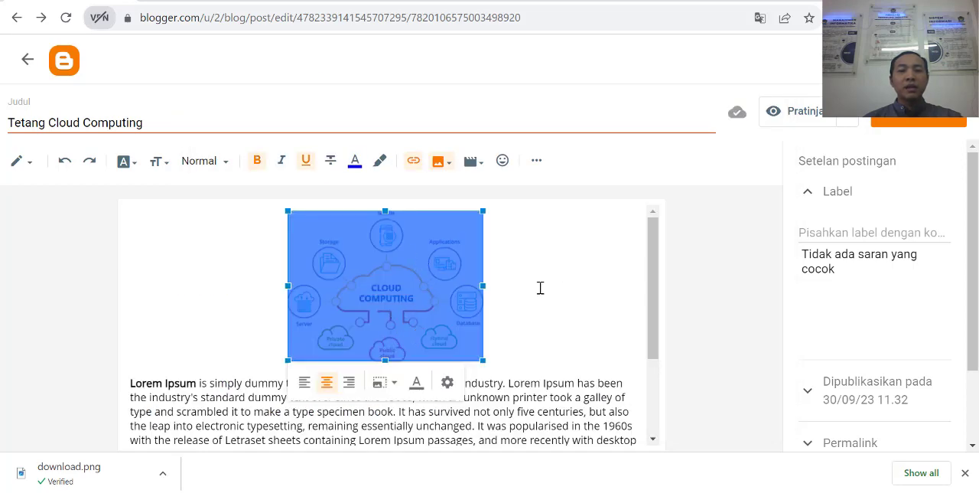
Step: Align the inserted image left so the text wraps beside it, and delete the blank line above the first paragraph
click(496, 293)
click(399, 284)
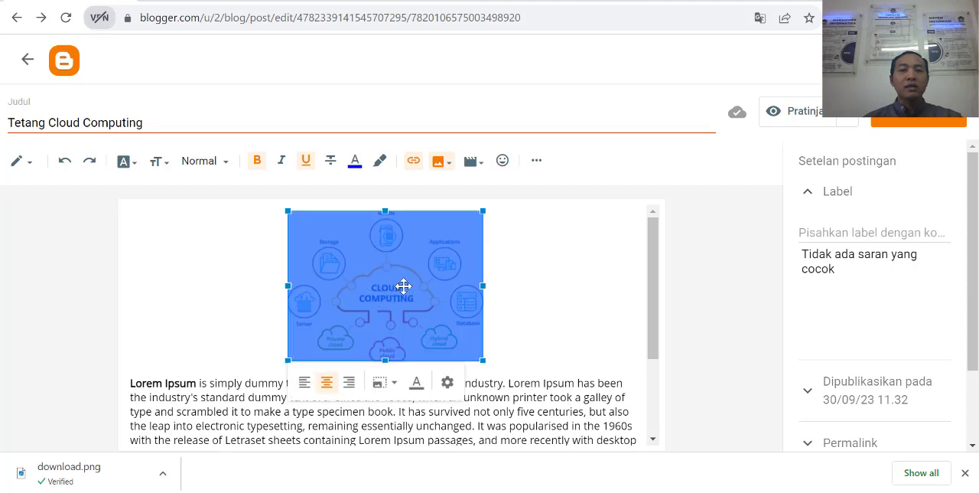
click(304, 383)
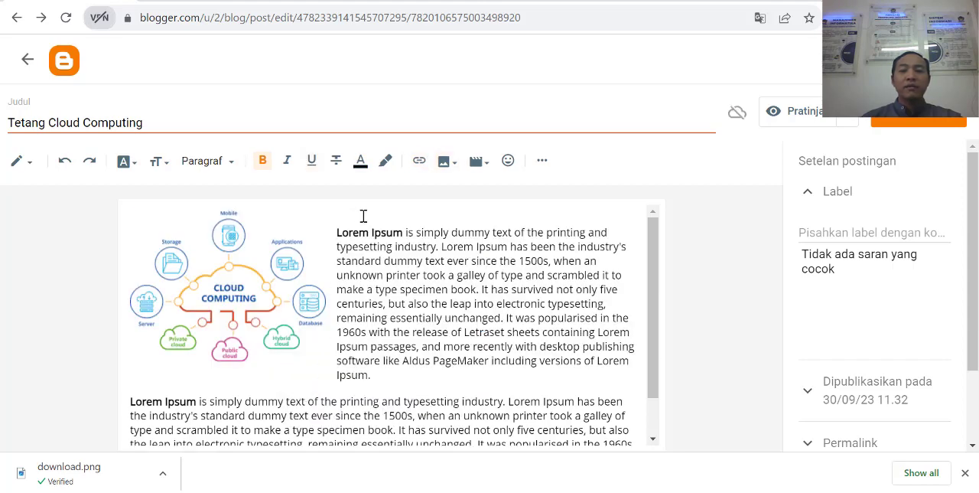
key(Delete)
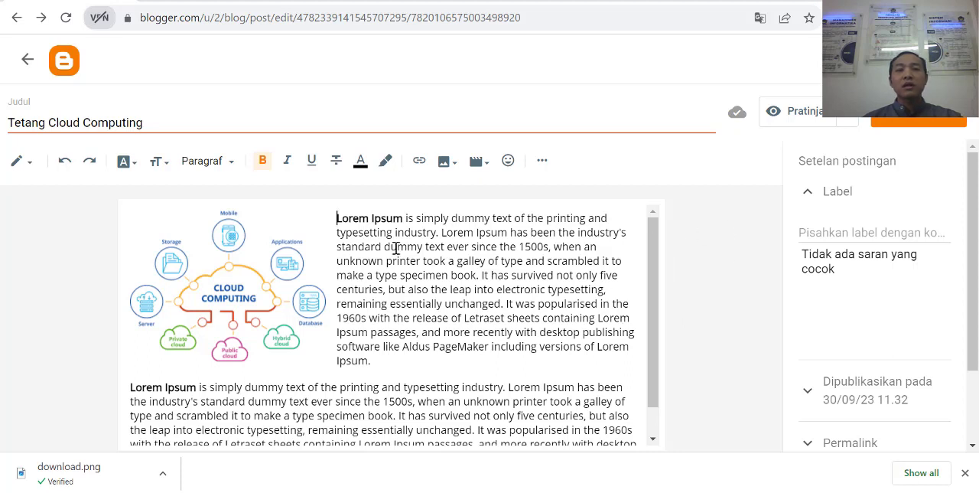
Step: Add the label "Komputer" to the post
click(877, 240)
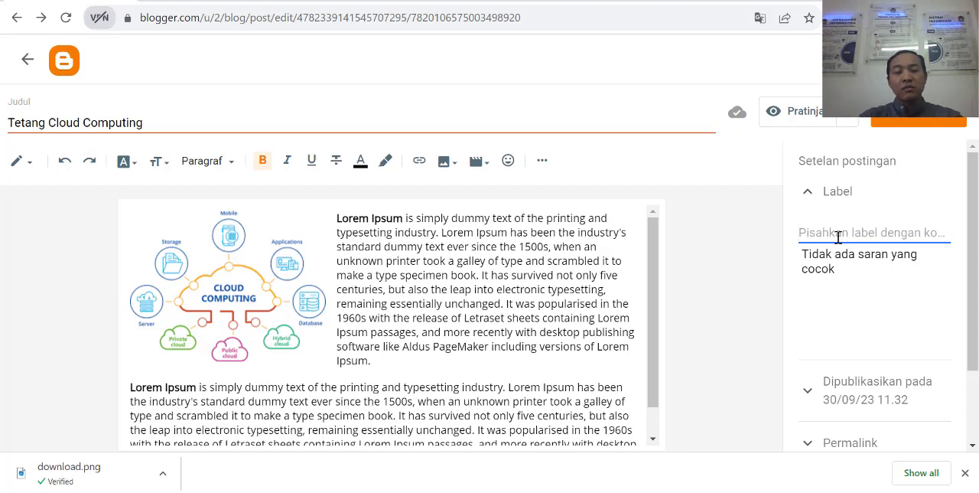
text(KOm)
key(BackSpace)
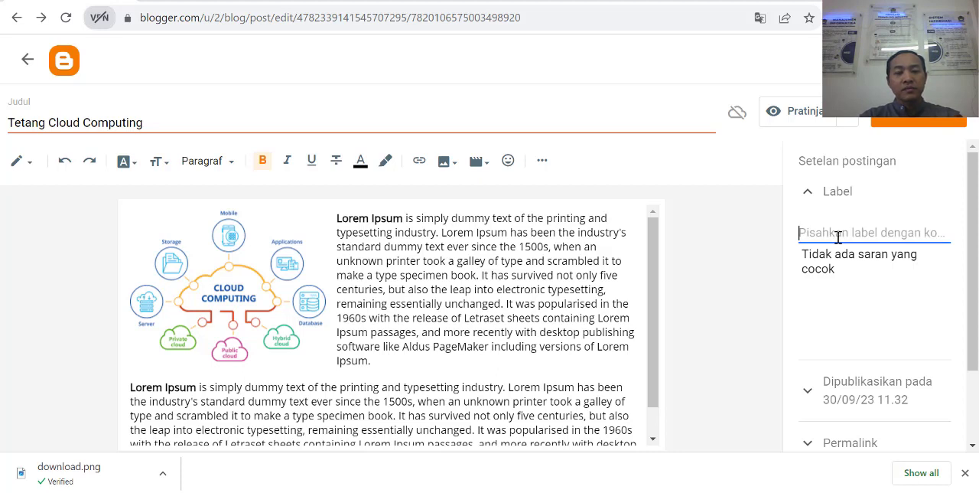
text(Komputer)
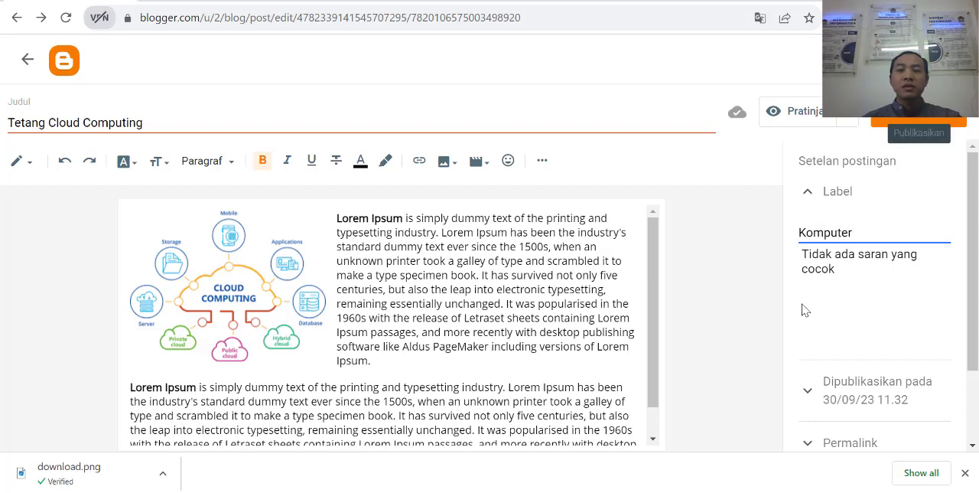
Step: Examine the post's publication date and time options and its permalink settings
scroll(612, 353, down, 1)
scroll(878, 329, down, 2)
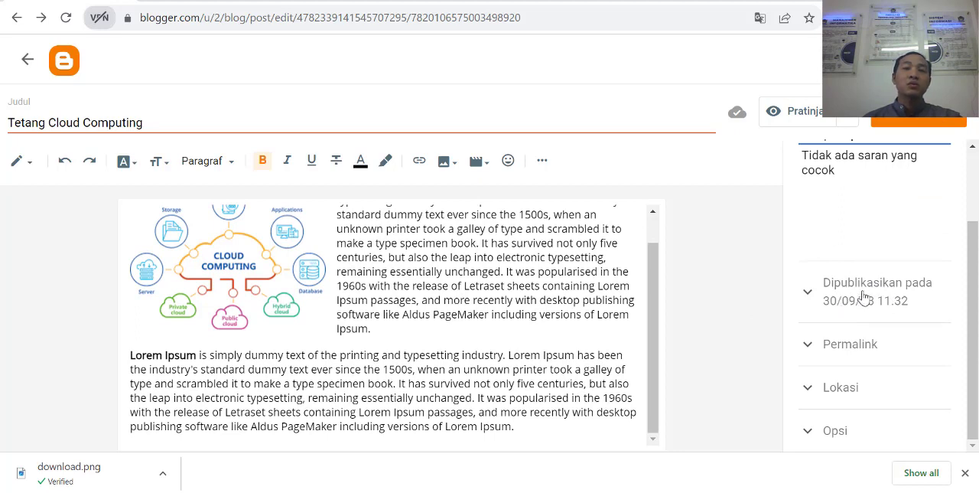
click(810, 297)
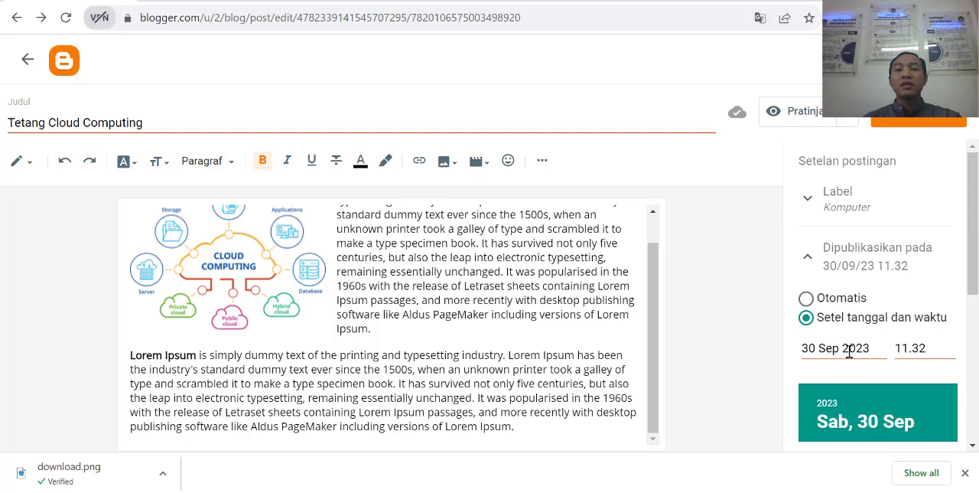
scroll(816, 221, down, 3)
scroll(814, 245, up, 1)
scroll(825, 225, down, 1)
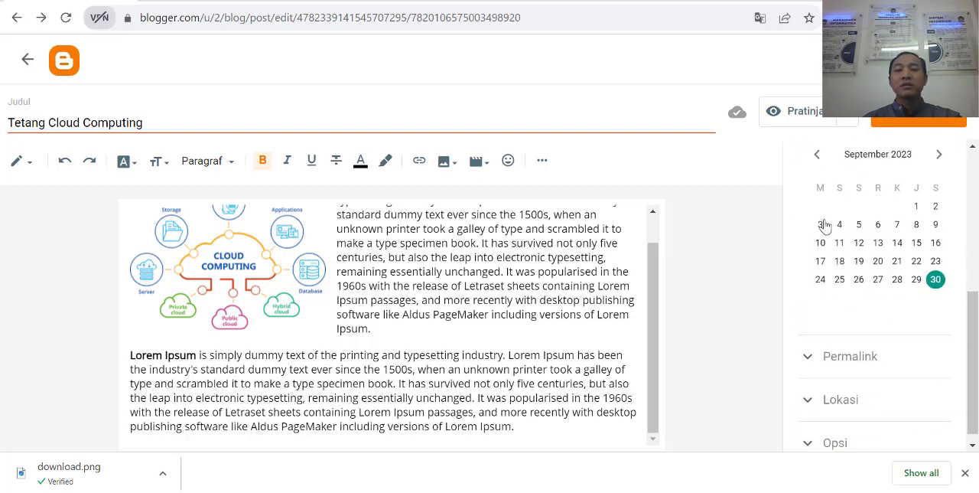
scroll(824, 227, down, 1)
click(809, 346)
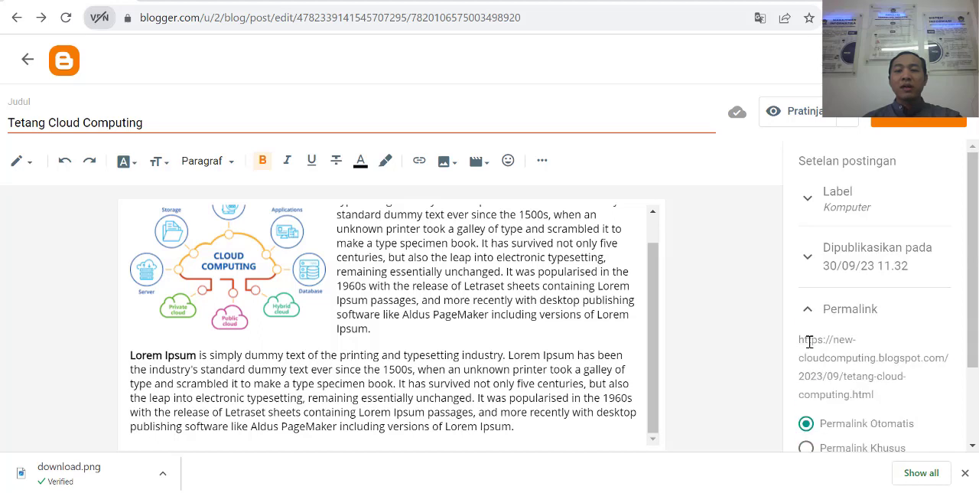
Step: Try the custom permalink option for the post, and return it to the automatic permalink
scroll(893, 362, down, 2)
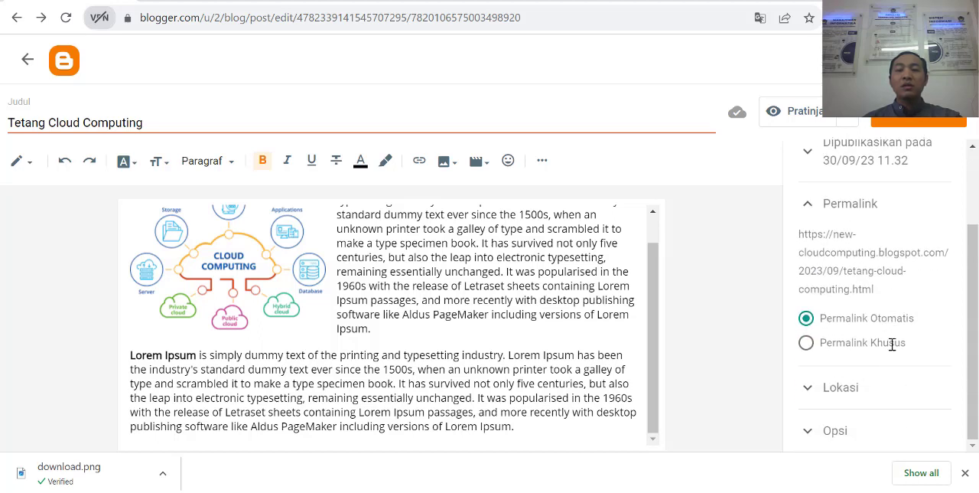
click(806, 342)
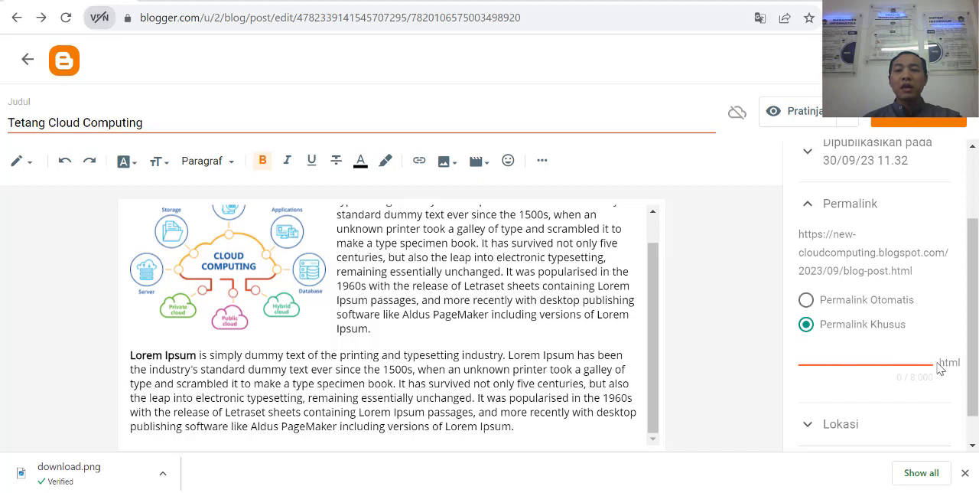
click(806, 302)
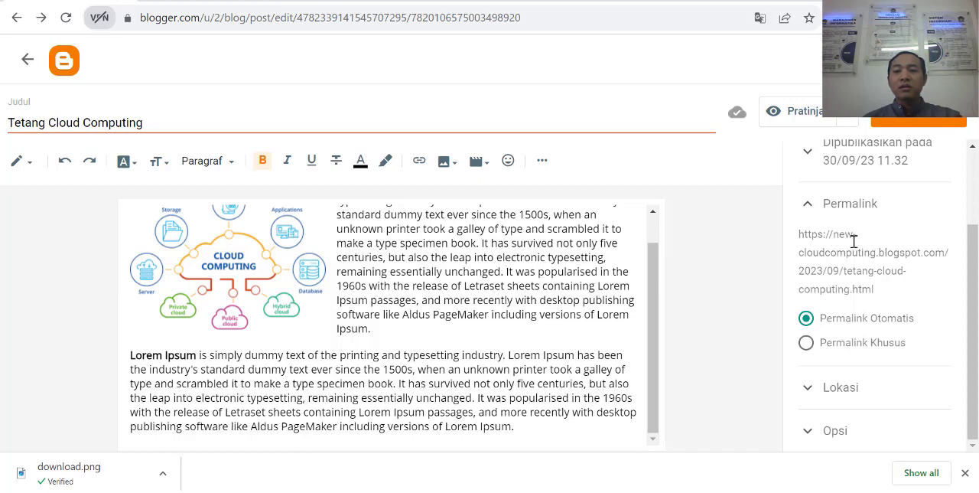
Step: Examine the blog address and the page-name part of the post's automatic permalink, and collapse the permalink settings
drag(834, 236, 953, 262)
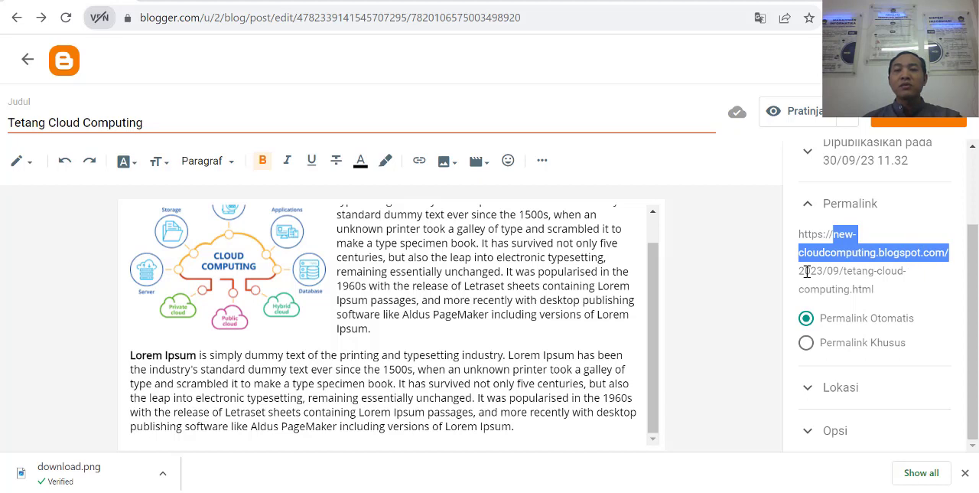
drag(803, 272, 900, 301)
click(838, 274)
click(847, 275)
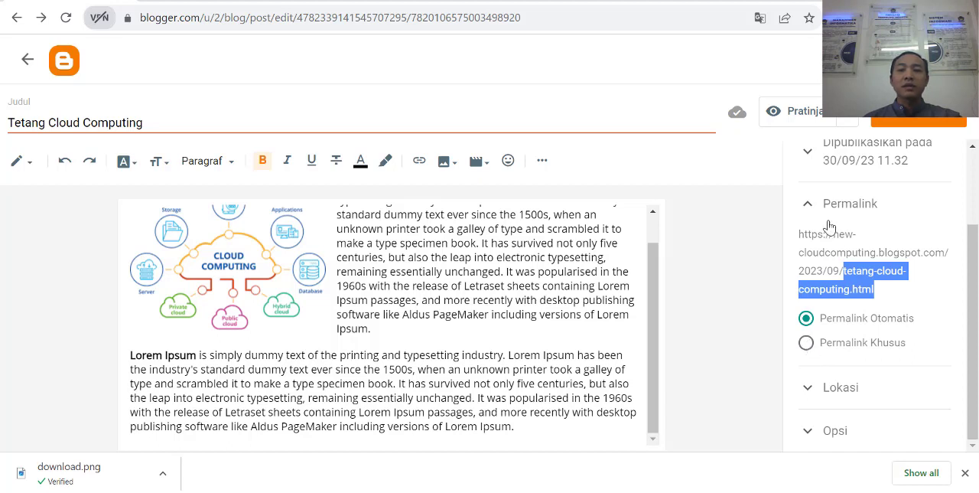
scroll(811, 216, up, 3)
click(809, 308)
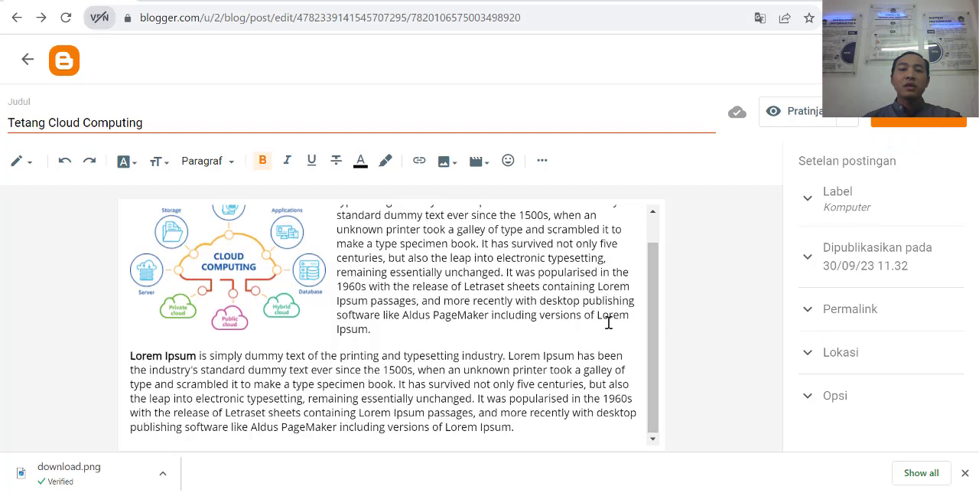
Step: Publish the "Tetang Cloud Computing" post to the blog and confirm the publication
scroll(608, 260, up, 2)
click(914, 121)
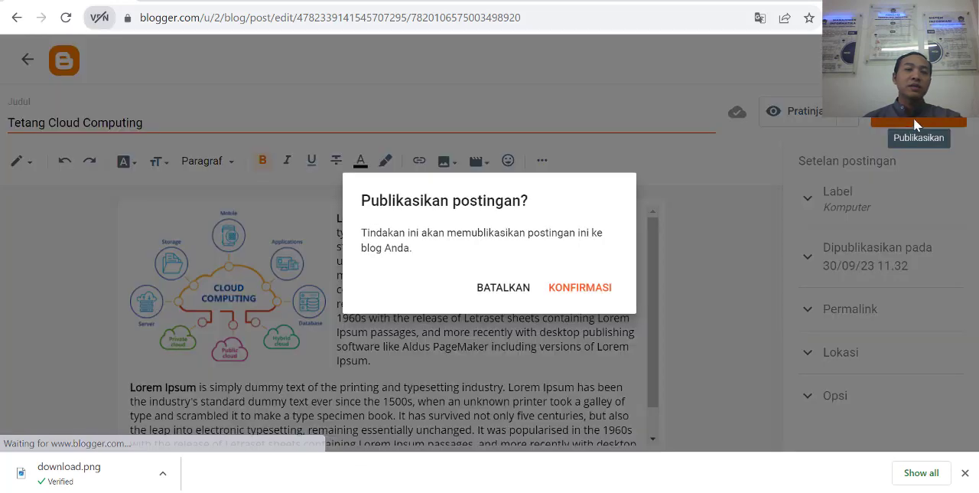
click(581, 289)
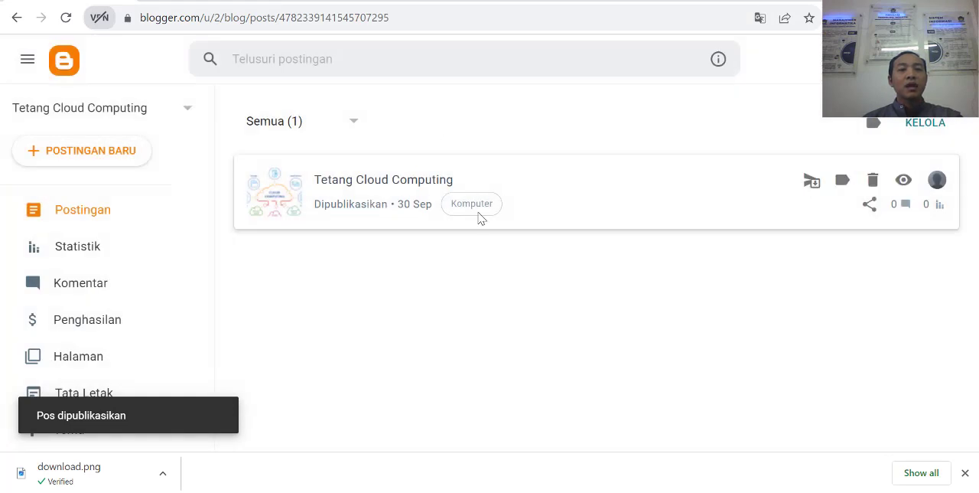
Step: View the published post on the live blog at new-cloudcomputing.blogspot.com
click(219, 6)
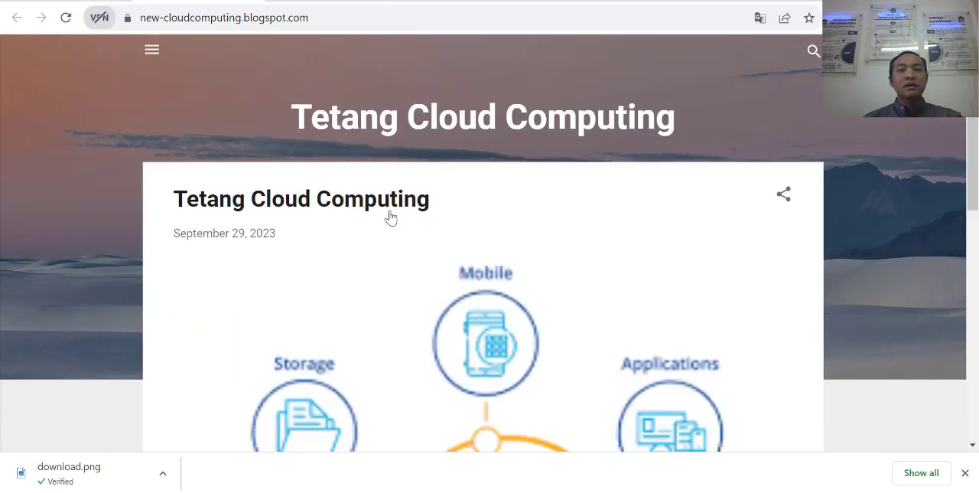
scroll(562, 191, down, 3)
scroll(566, 192, down, 5)
scroll(579, 190, up, 8)
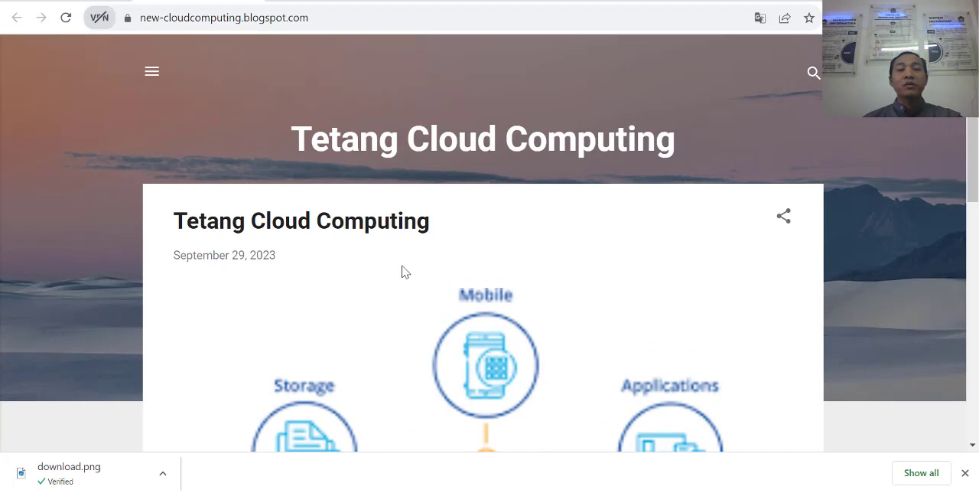
scroll(419, 270, down, 2)
scroll(419, 270, up, 3)
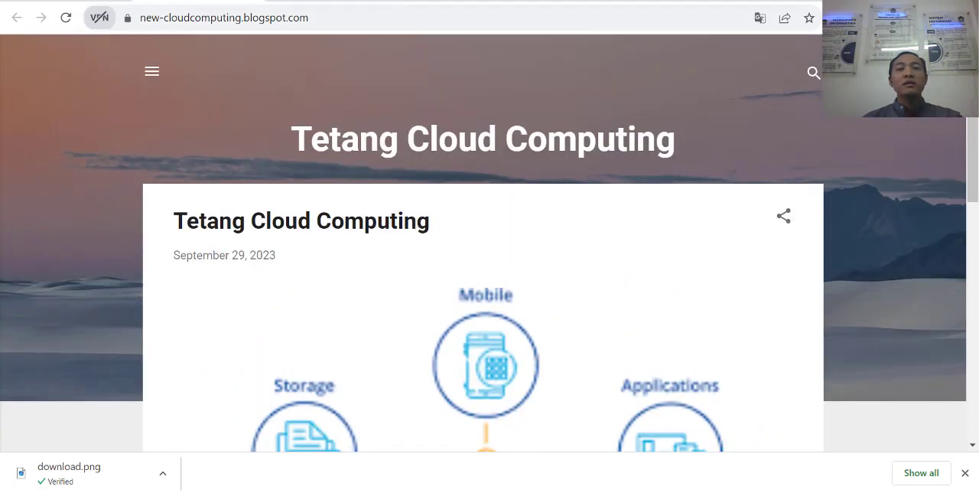
Step: Create a new blog post in Blogger with the title "Cloud Computing Dalam Praktek"
click(90, 0)
click(66, 157)
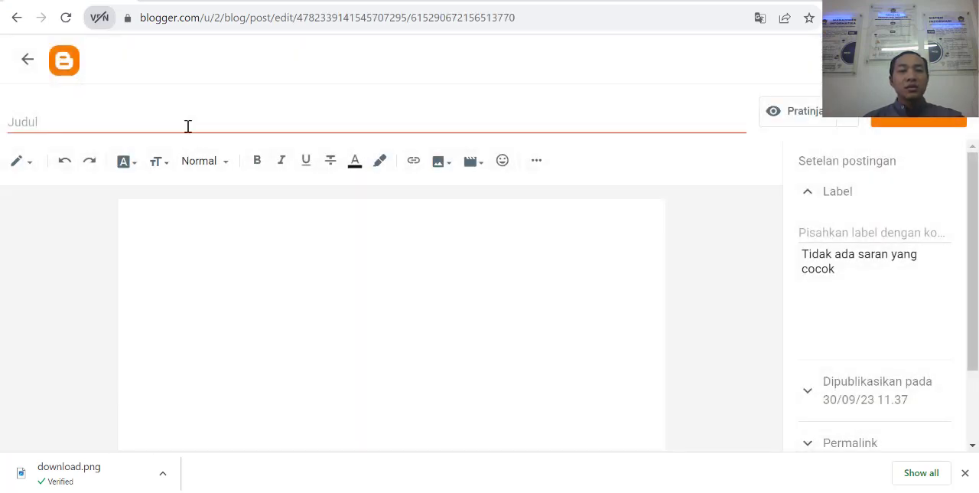
click(188, 125)
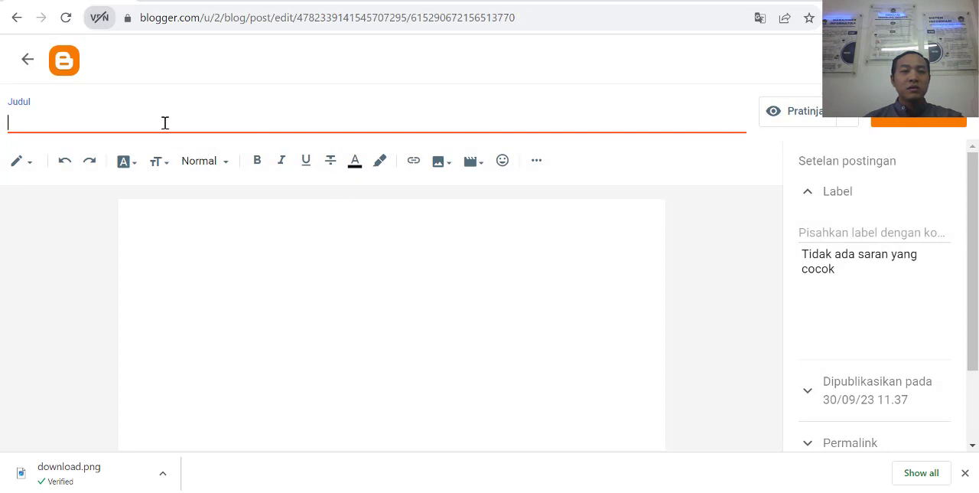
text(c)
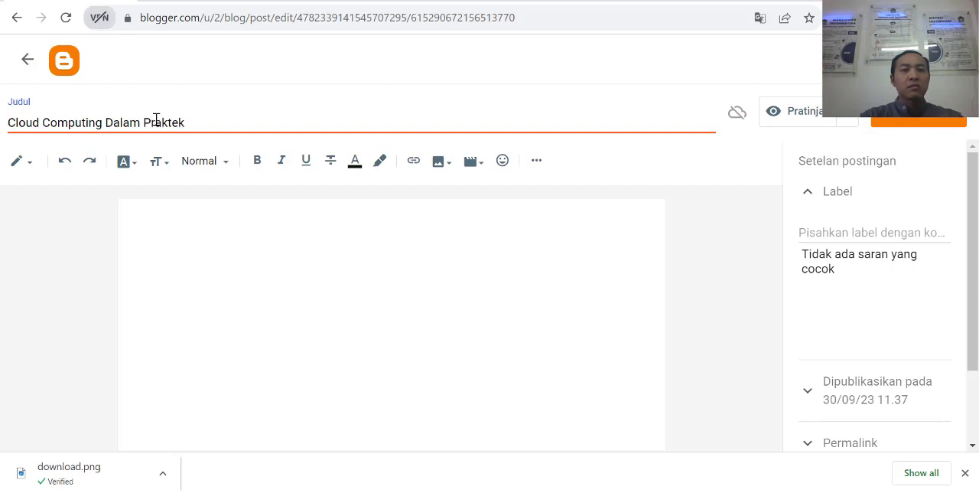
Step: Copy the "Why do we use it?" heading and paragraph from lipsum.com and paste them into the new post's body
click(342, 253)
click(584, 1)
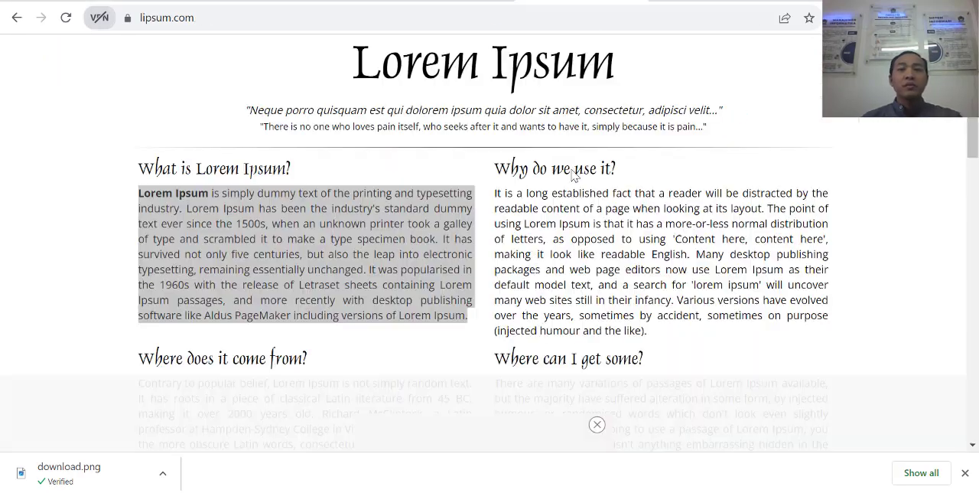
scroll(529, 253, down, 4)
scroll(540, 208, up, 4)
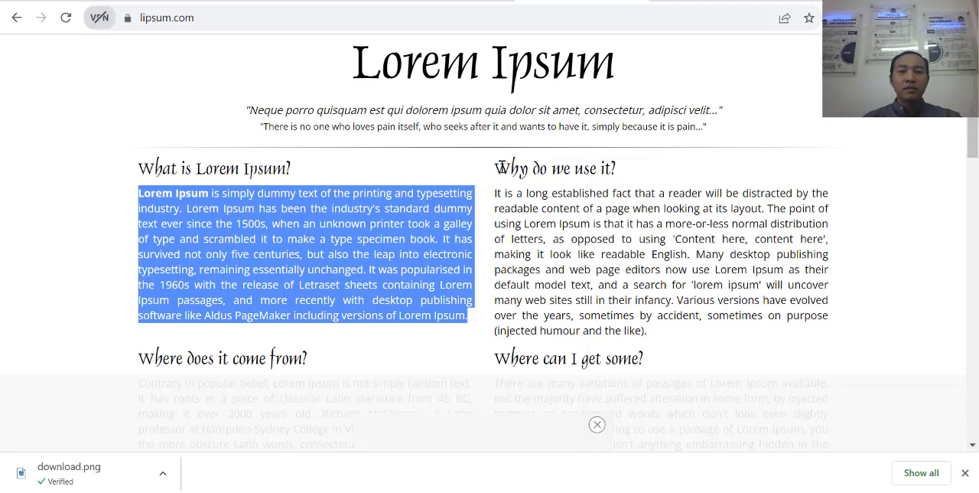
drag(494, 161, 677, 336)
key(ctrl+c)
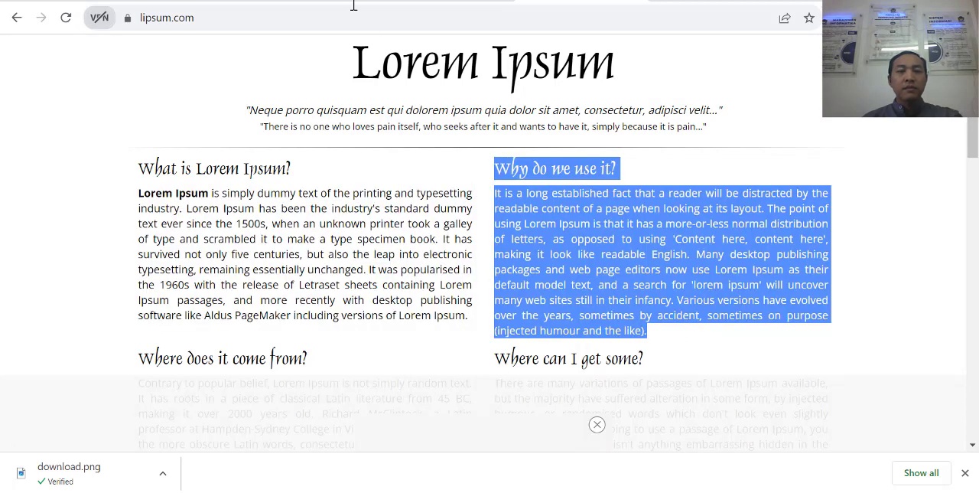
click(199, 1)
click(92, 1)
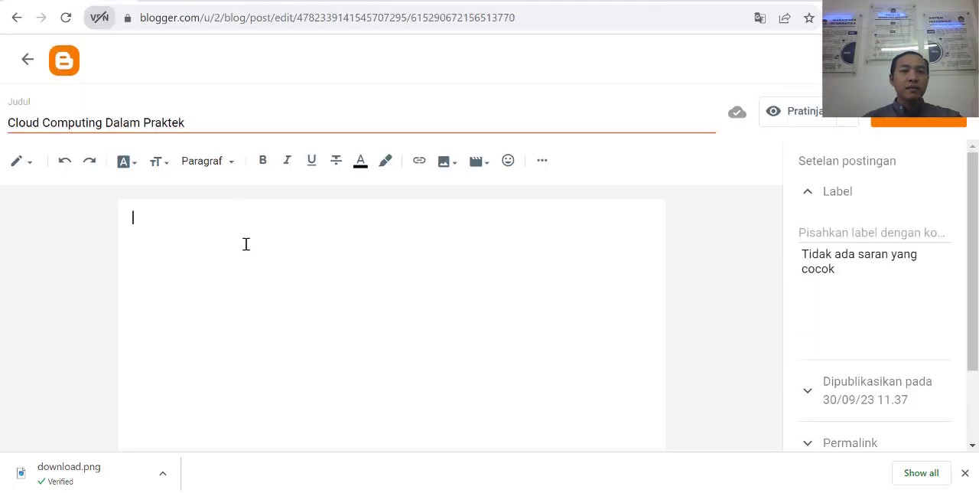
key(ctrl+v)
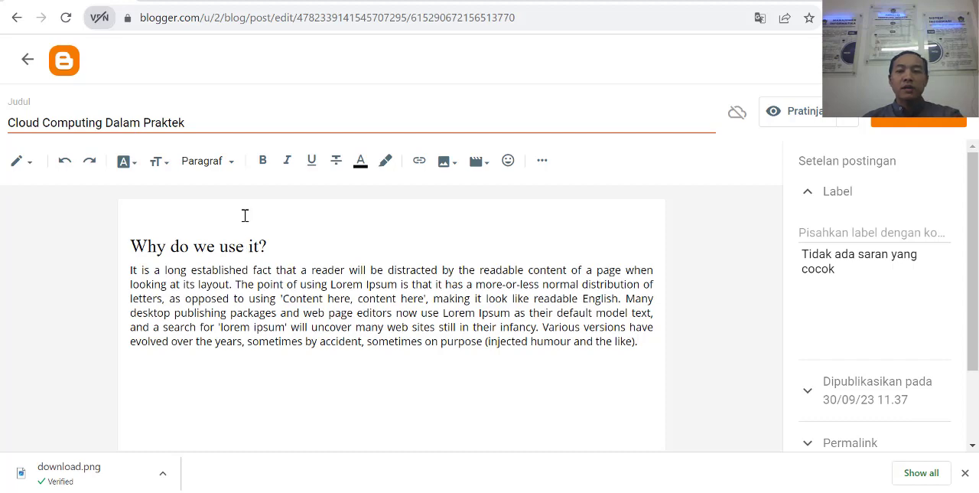
Step: Paste the copied passage again below the first paragraph, delete its repeated heading, and remove the space before the first heading
click(650, 326)
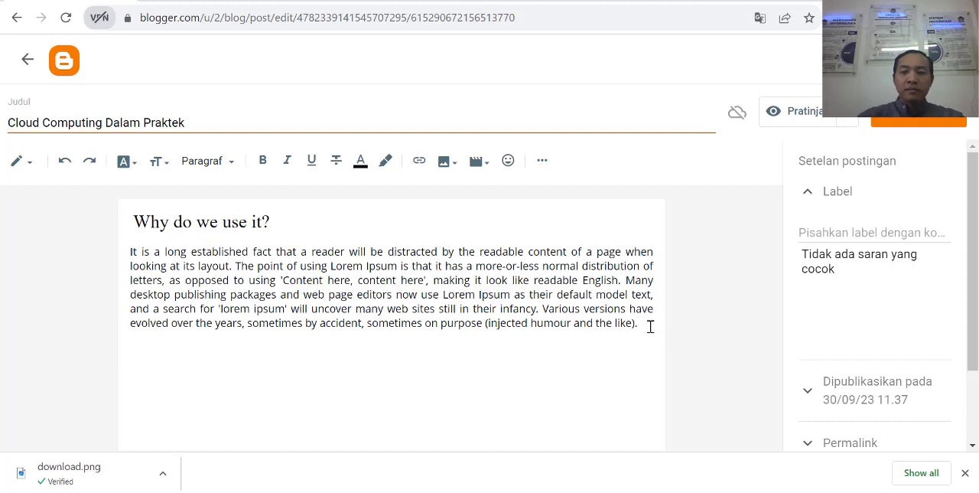
key(Return)
text(Why do we use it?\nIt is a long established fact that a reader will be distracted by the readable content of a page when looking at its layout. The point of using Lorem Ipsum is that it has a more-or-less normal distribution of letters, as opposed to using 'Content here, content here', making it look like readable English. Many desktop publishing packages and web page editors now use Lorem Ipsum as their default model text, and a search for 'lorem ipsum' will uncover many web sites still in their infancy. Various versions have evolved over the years, sometimes by accident, sometimes on purpose (injected humour and the like).)
triple_click(176, 343)
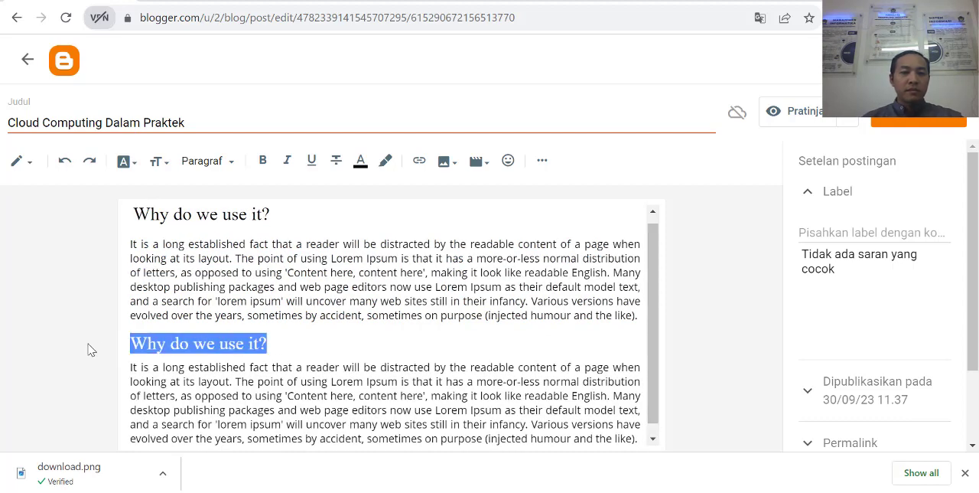
key(BackSpace)
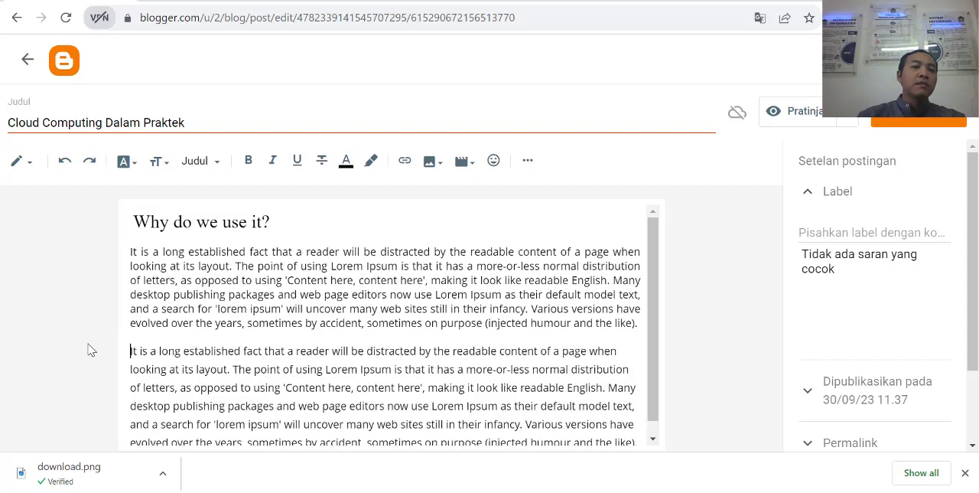
click(133, 223)
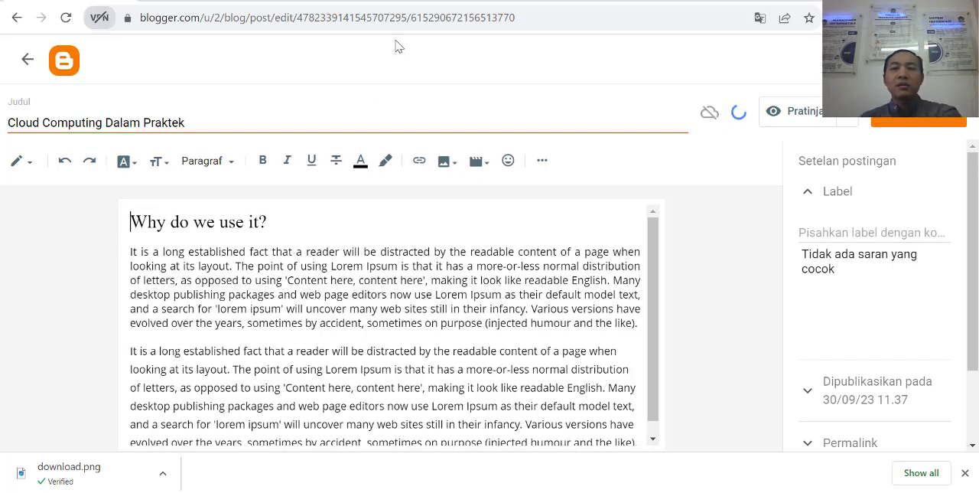
Step: Open the preview of the Jagoancloud.com image in the Google Images results for cloud computing
click(693, 1)
scroll(696, 348, down, 4)
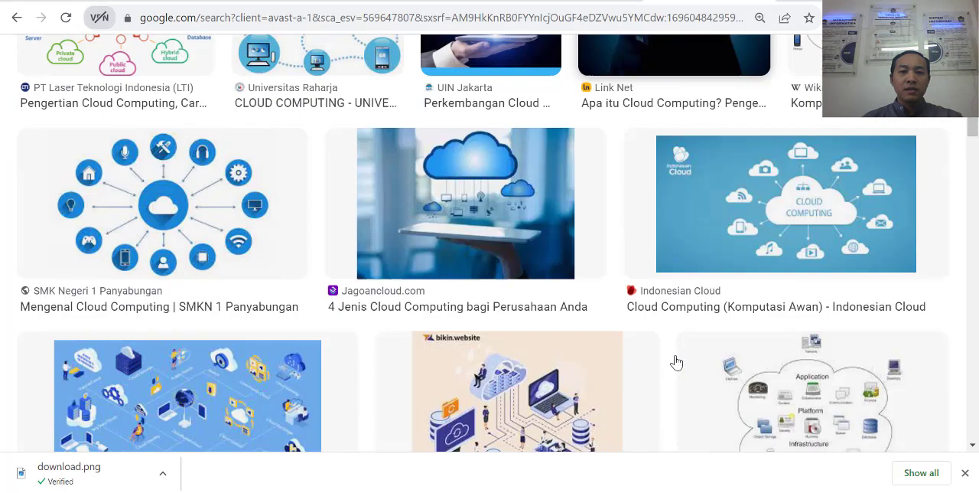
right_click(502, 185)
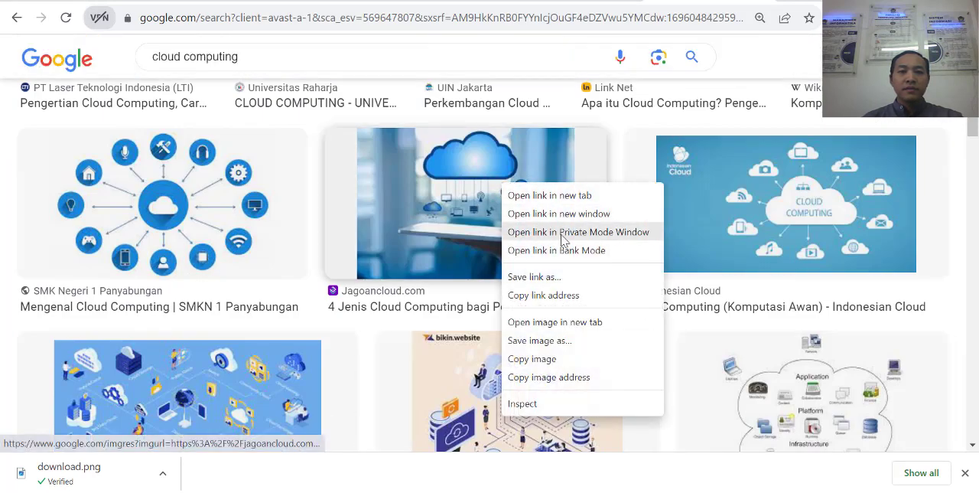
click(482, 178)
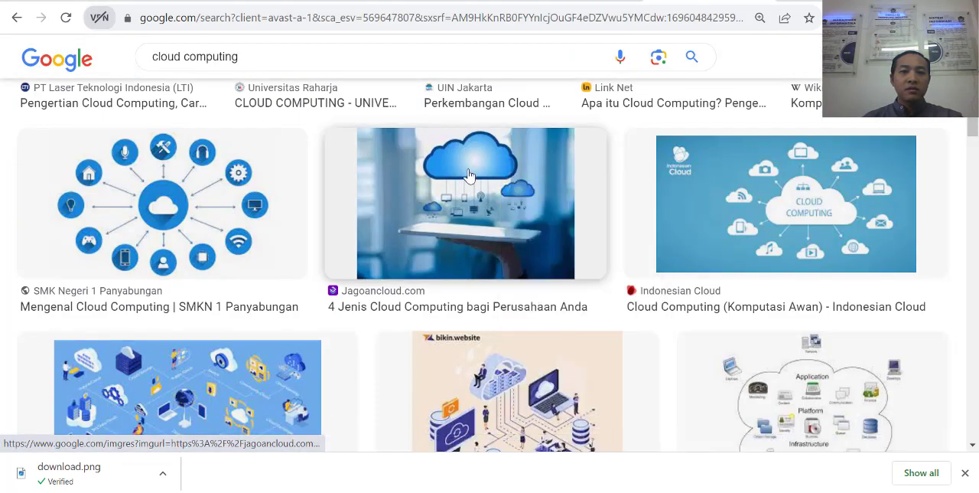
click(491, 200)
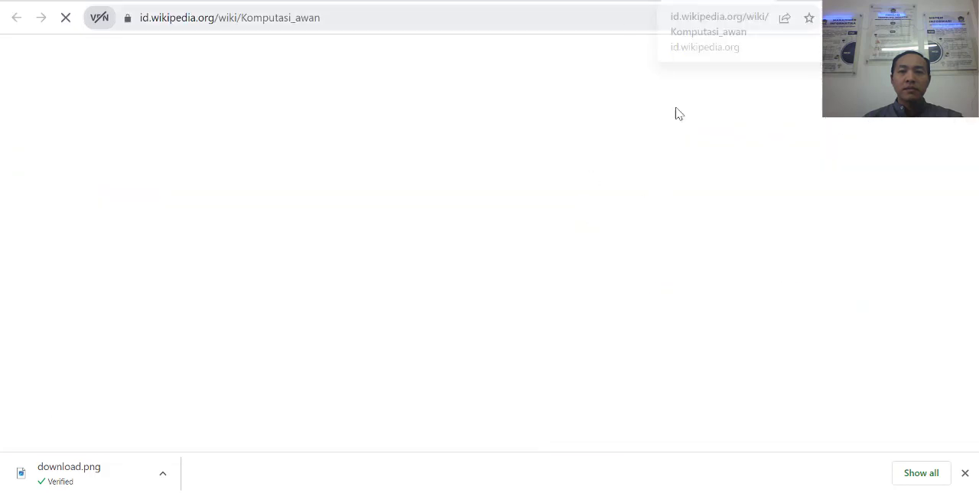
click(757, 1)
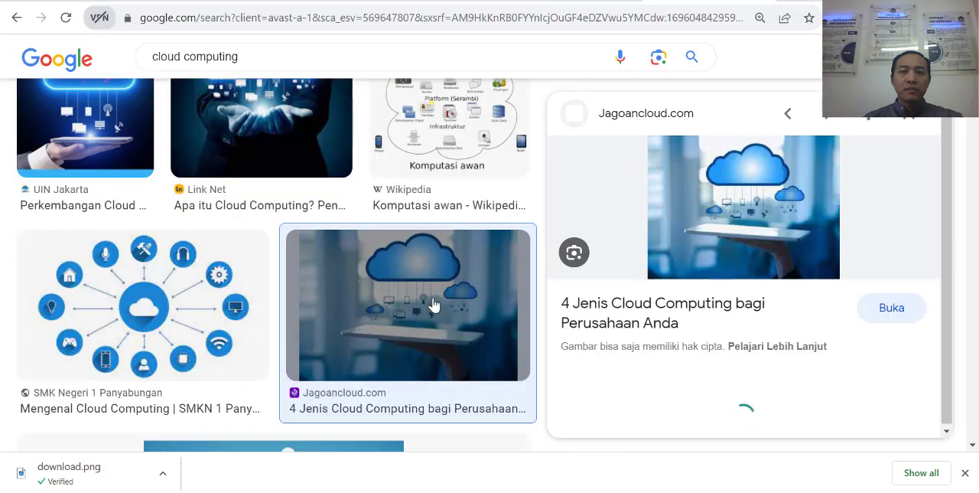
Step: Save the previewed cloud image to the Downloads folder as a JPEG named "download1"
right_click(746, 196)
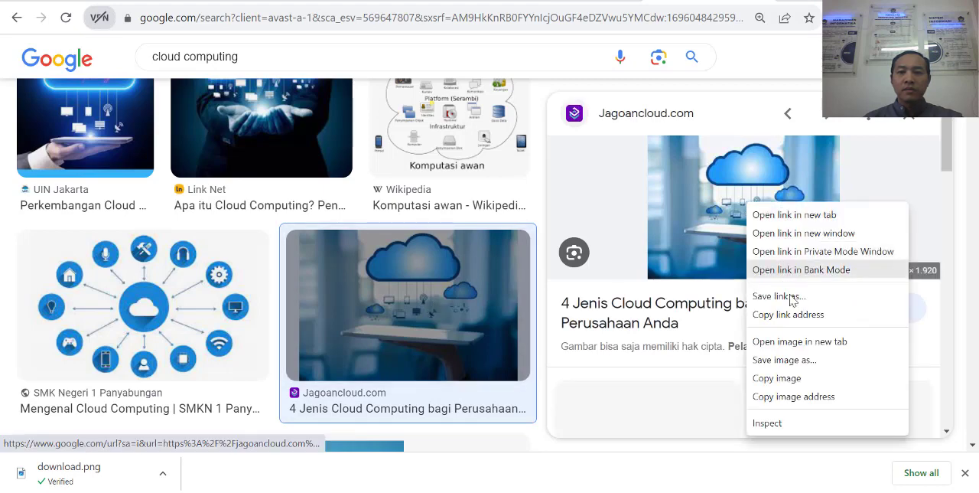
click(792, 370)
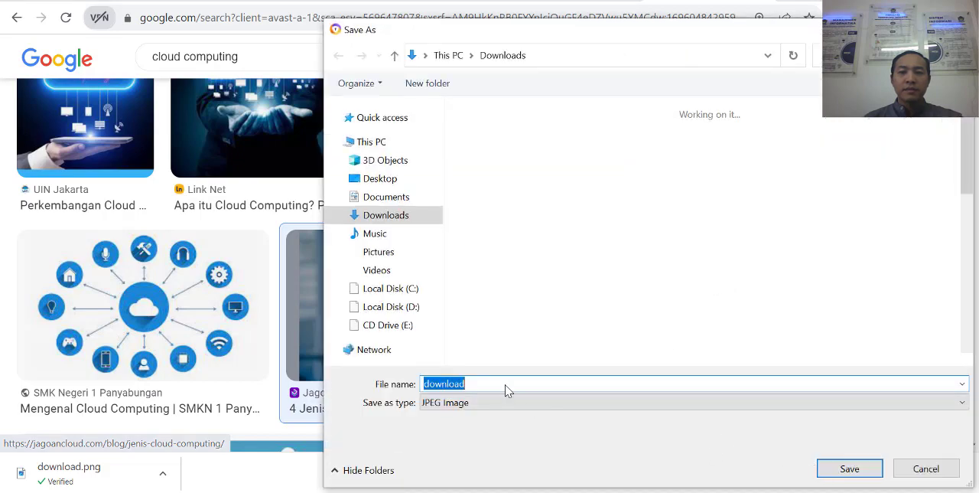
click(506, 384)
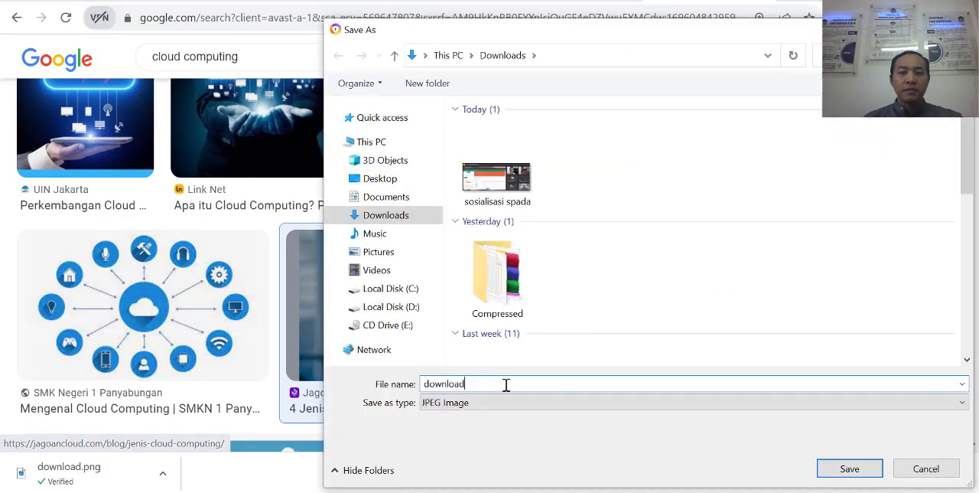
click(848, 468)
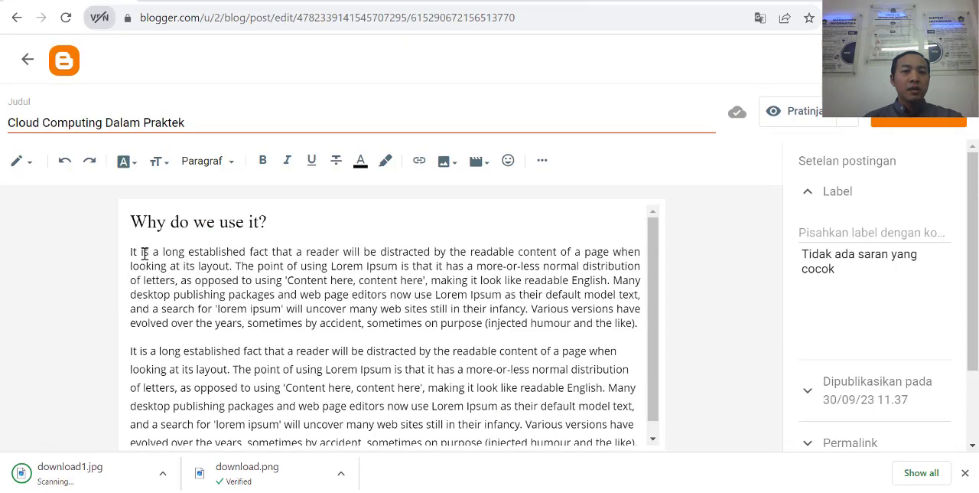
Step: Upload the downloaded image "download1" from the computer and insert it before the first paragraph under "Why do we use it?"
click(130, 253)
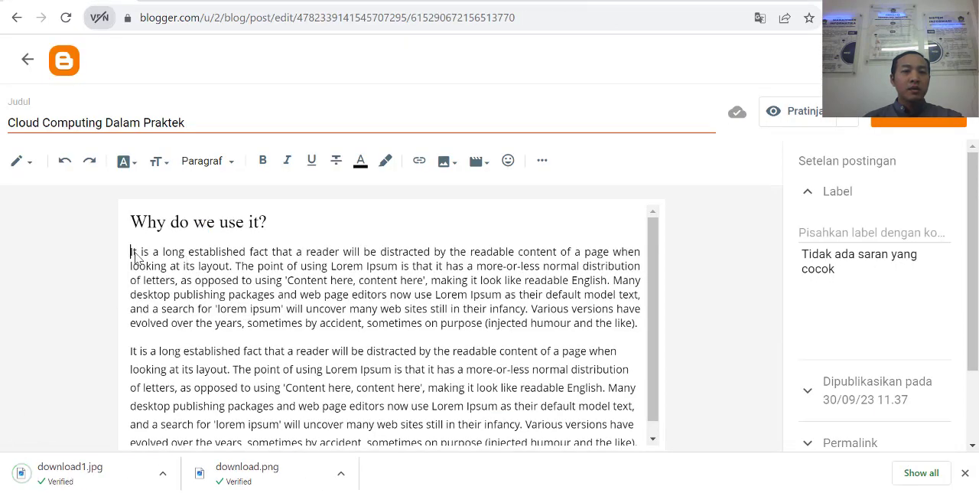
click(447, 167)
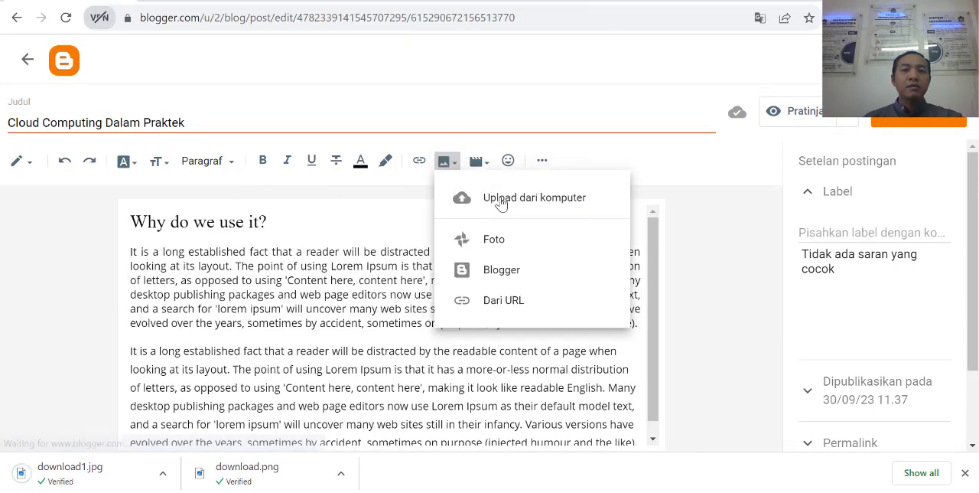
click(515, 206)
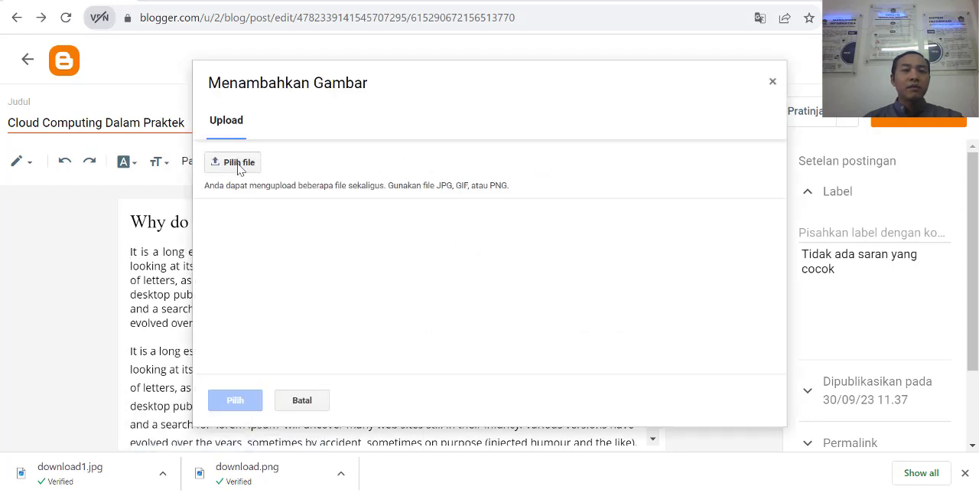
click(239, 163)
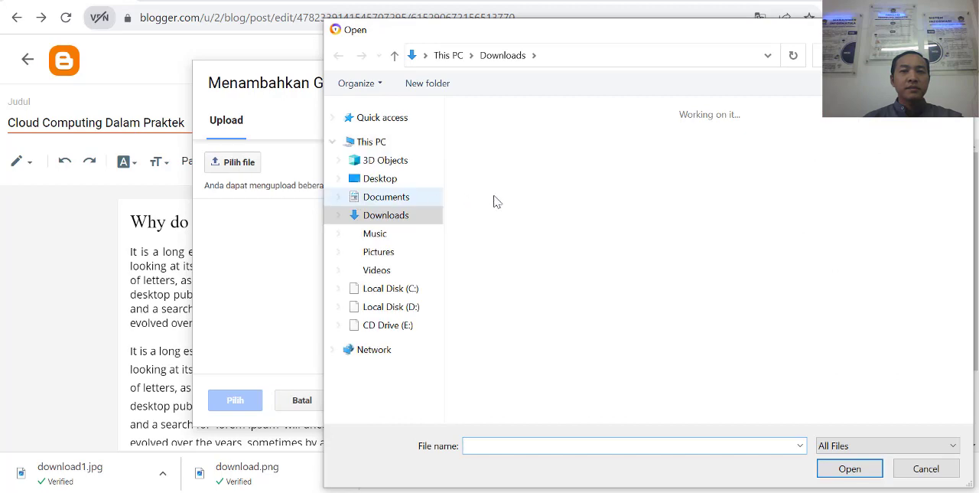
click(514, 186)
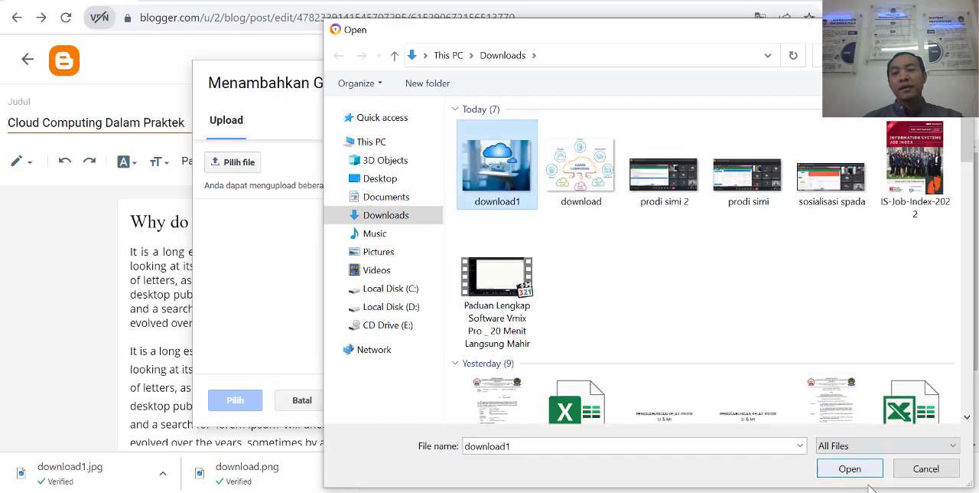
click(849, 469)
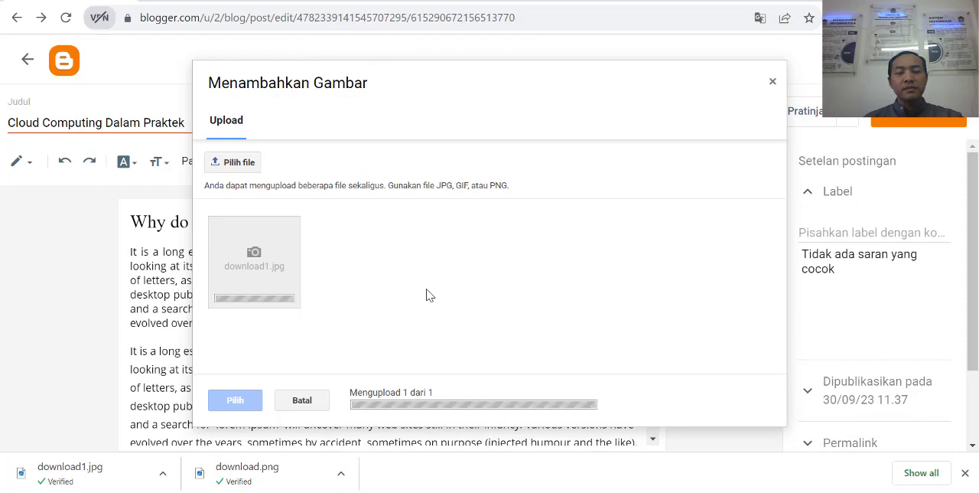
click(297, 291)
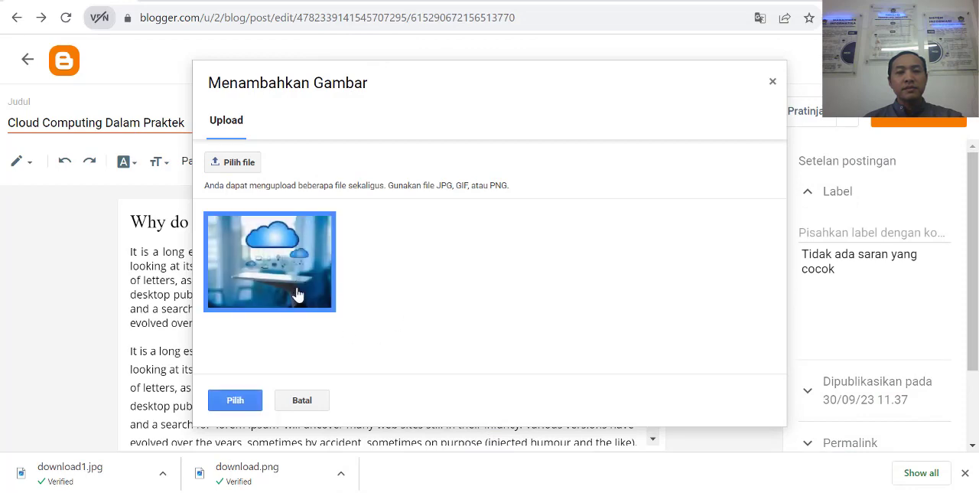
click(237, 399)
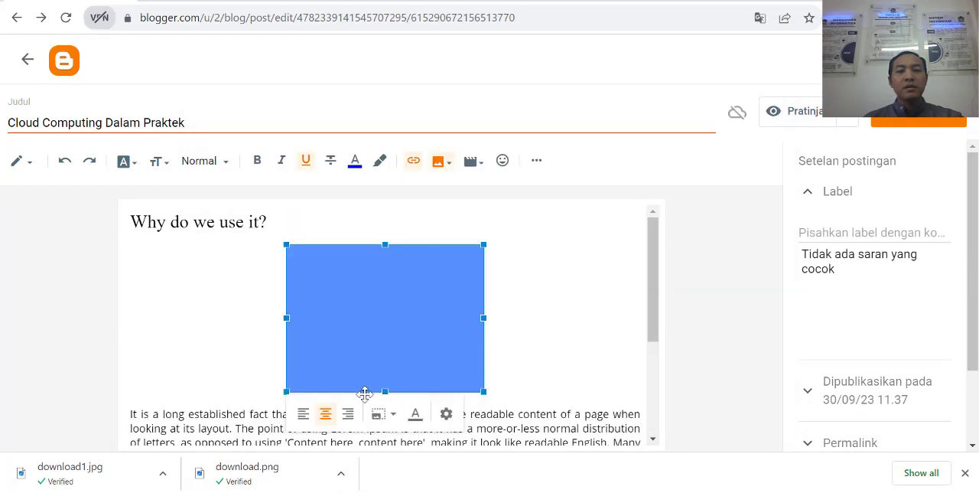
Step: Align the inserted cloud image left so the text wraps beside it, and remove the blank line above the first paragraph
click(307, 409)
click(375, 249)
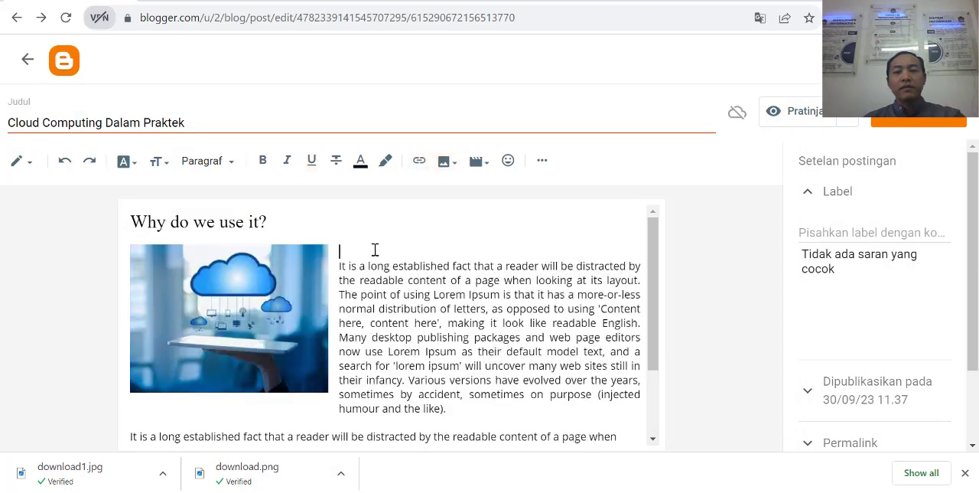
key(Delete)
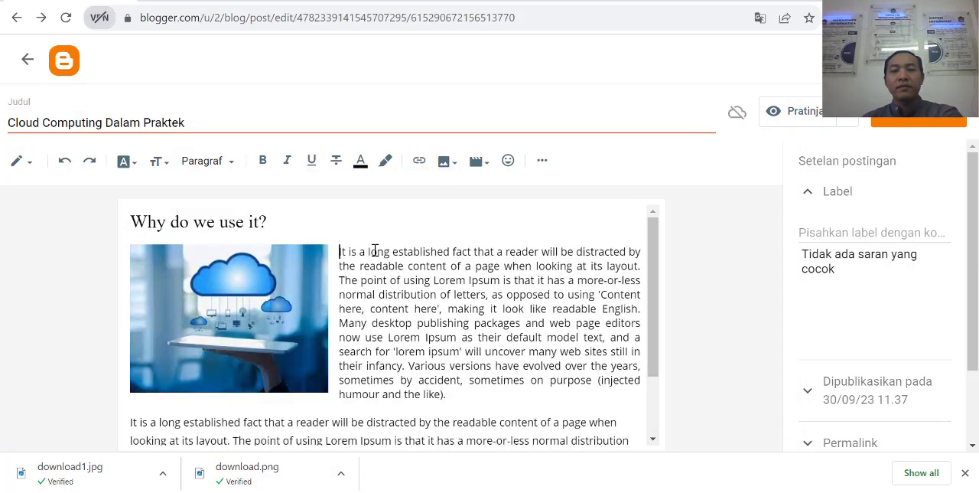
Step: Add the label "Praktek" to the post "Cloud Computing Dalam Praktek" and publish it
click(855, 233)
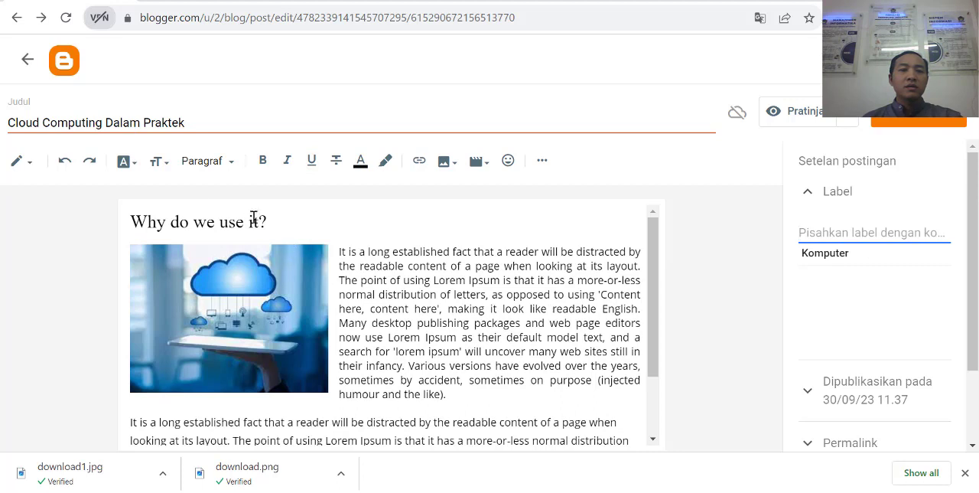
text(Praktek)
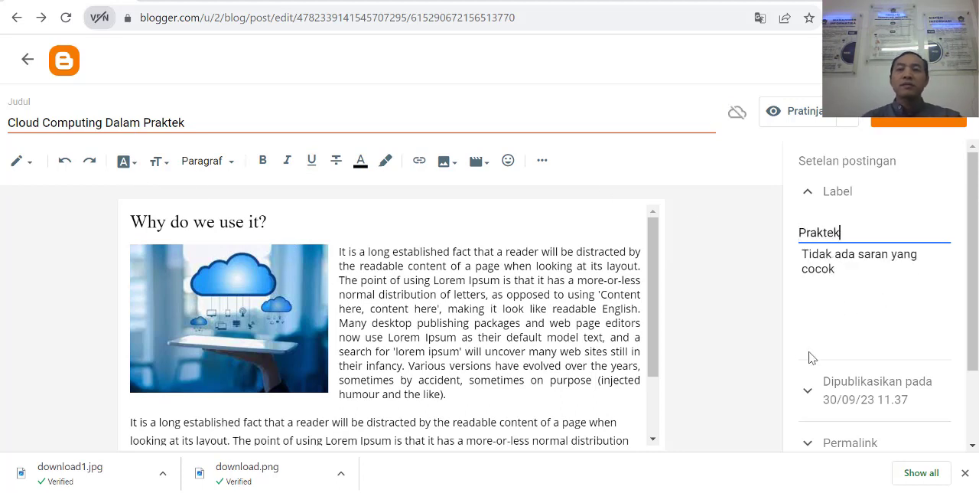
click(740, 263)
click(810, 195)
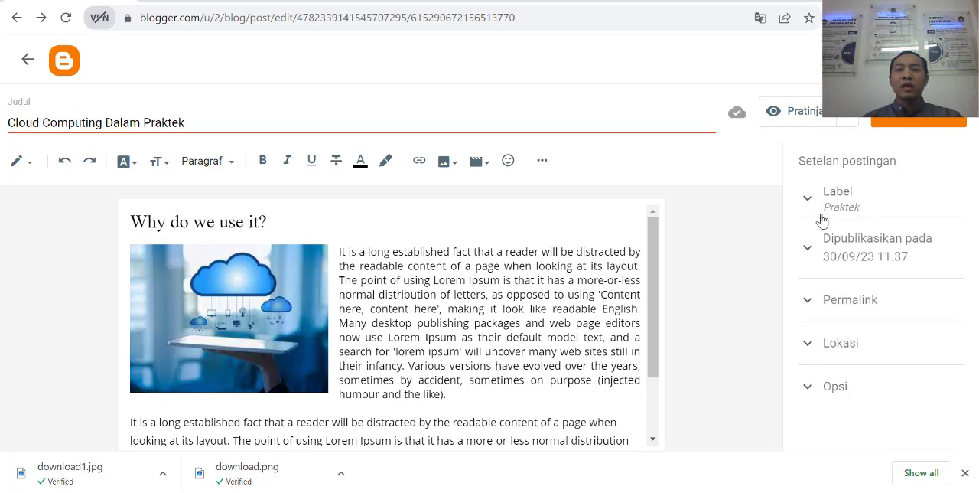
click(927, 121)
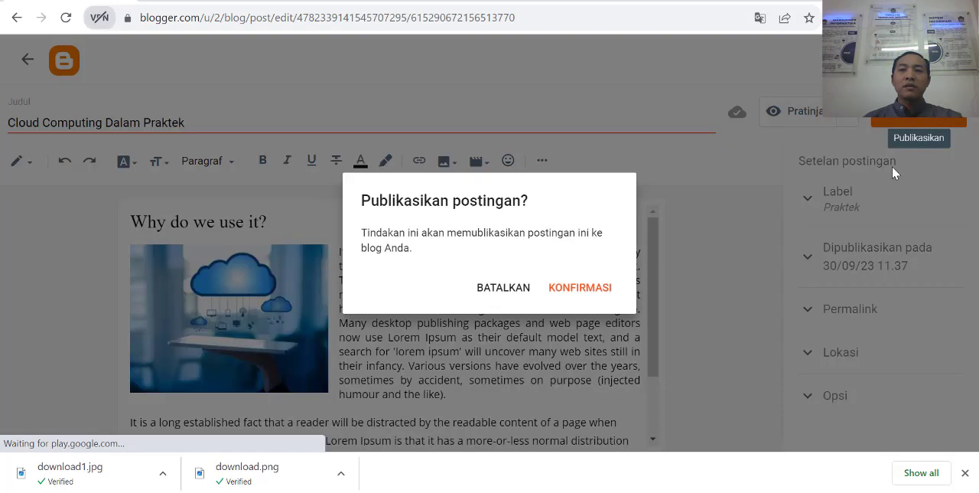
click(570, 296)
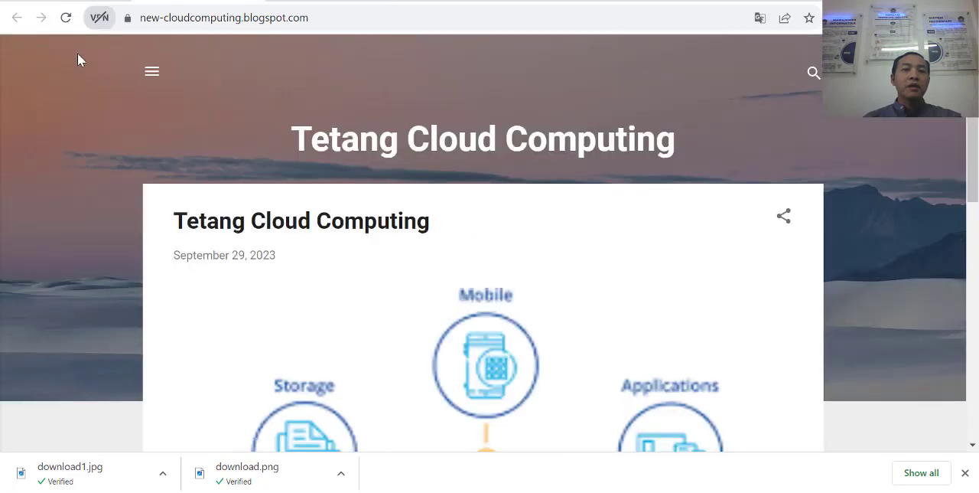
Step: View the reloaded new-cloudcomputing.blogspot.com home page, check how both published posts appear, and dismiss the browser's download bar
click(66, 16)
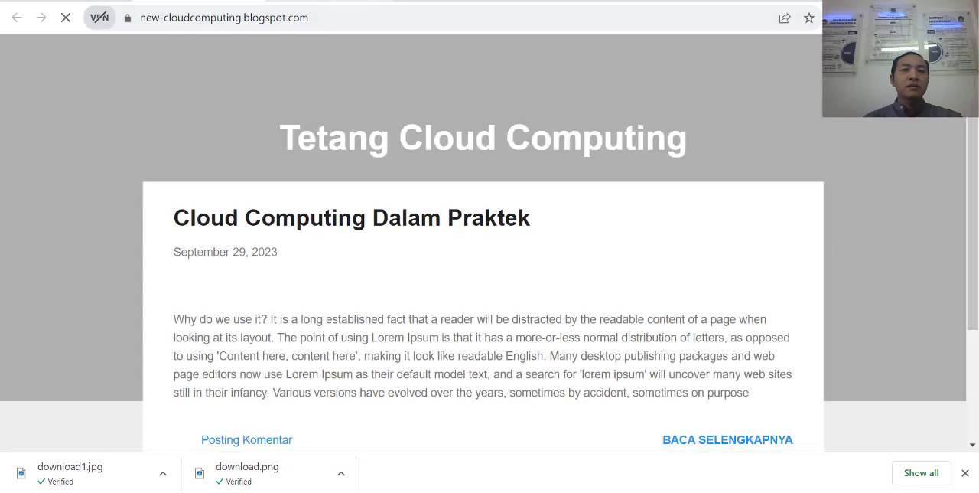
scroll(428, 214, down, 5)
scroll(499, 276, down, 10)
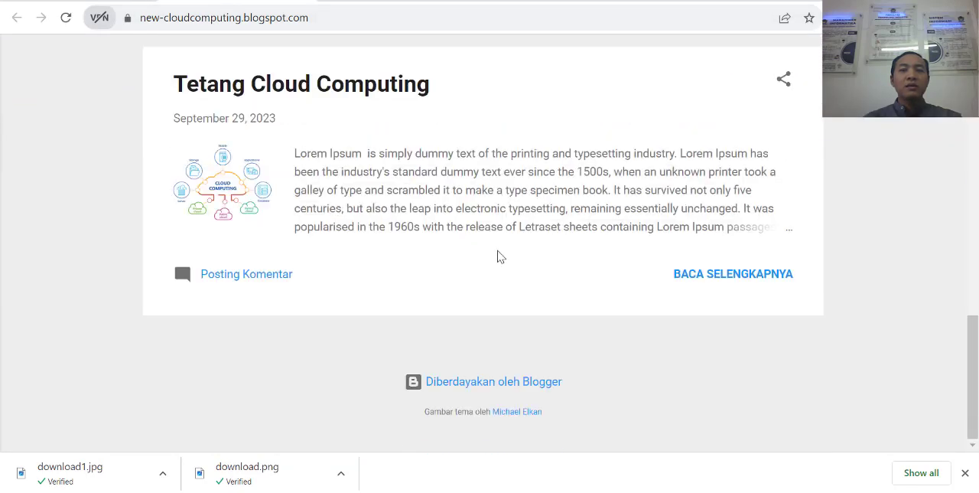
scroll(475, 283, up, 10)
scroll(544, 253, up, 3)
scroll(459, 329, down, 8)
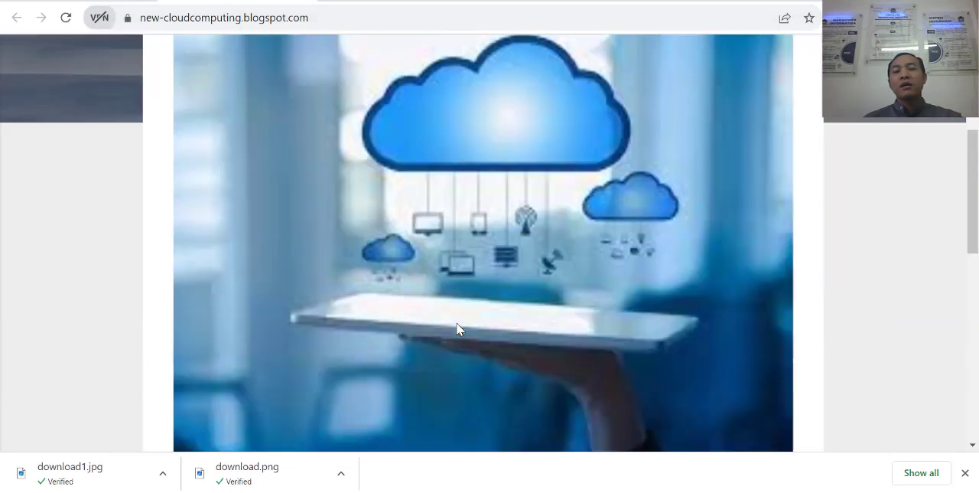
scroll(469, 334, up, 5)
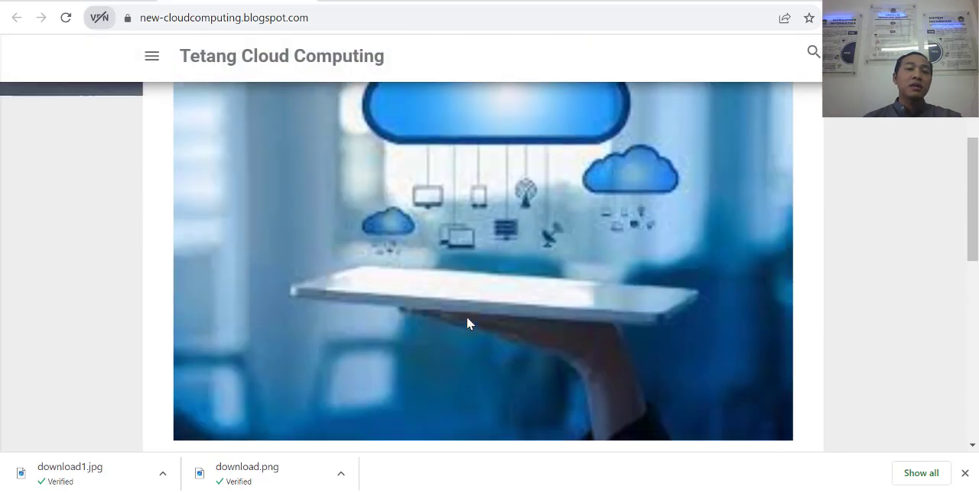
scroll(469, 323, up, 1)
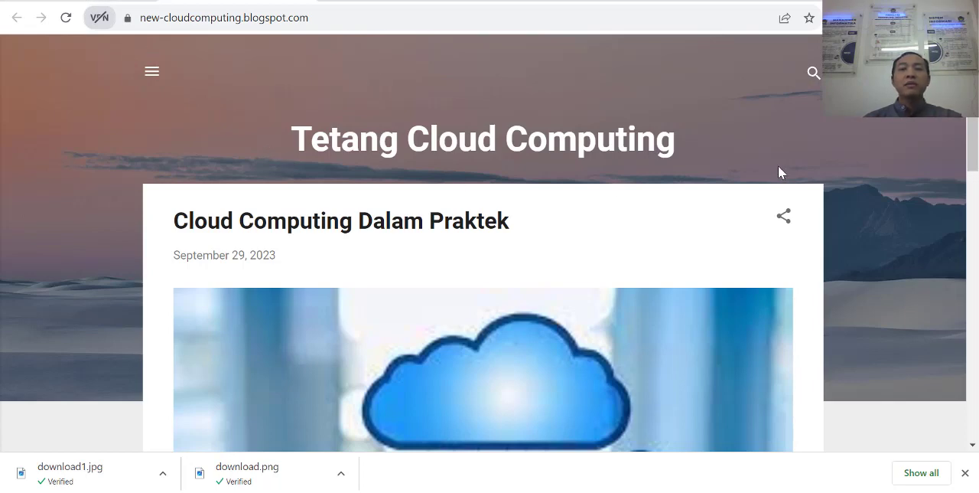
click(964, 472)
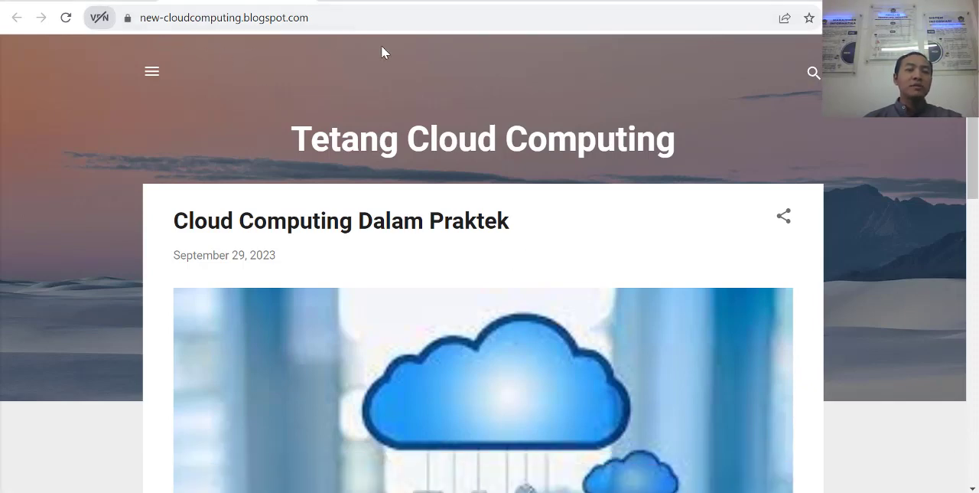
Step: Switch to btemplates.com and browse its featured and latest free Blogger templates
click(403, 3)
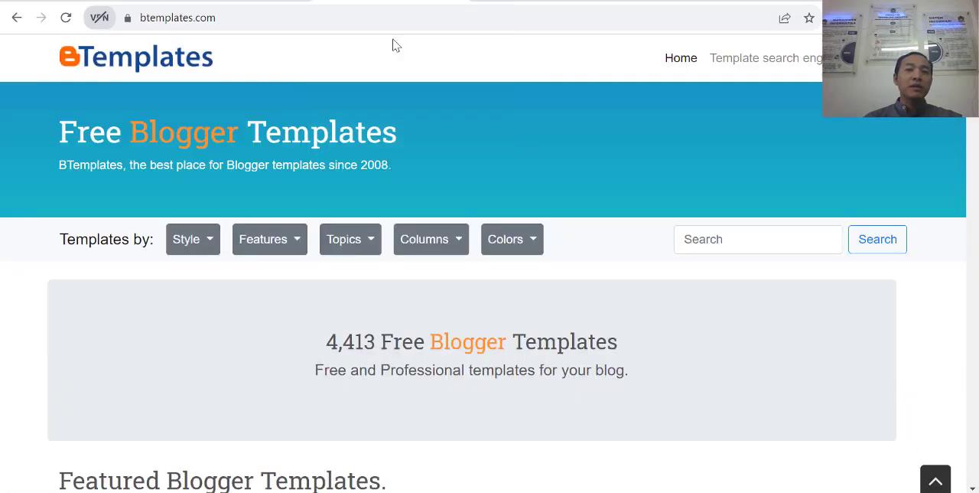
click(144, 19)
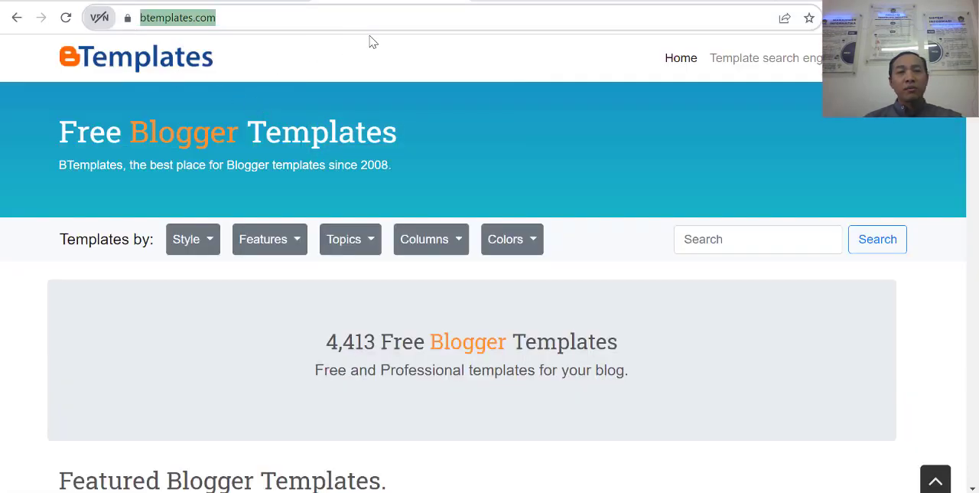
drag(321, 28, 109, 17)
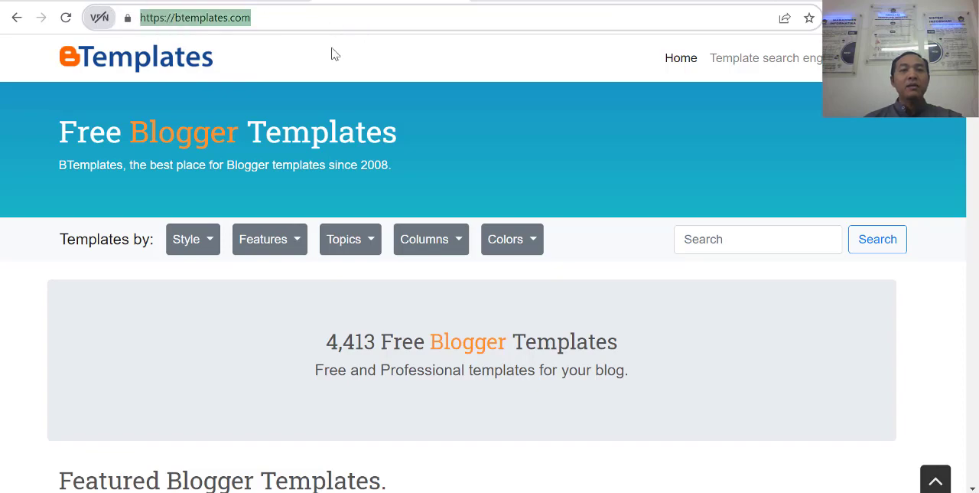
click(380, 40)
scroll(452, 184, down, 5)
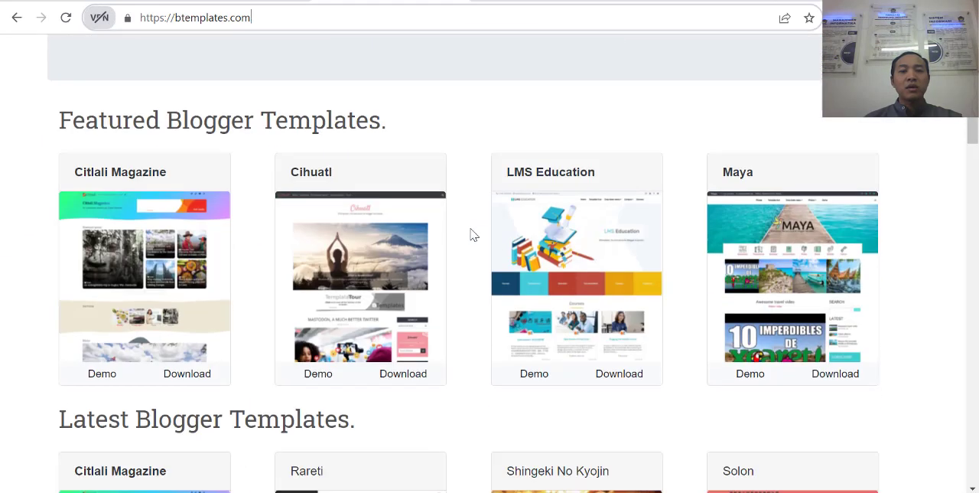
scroll(618, 313, down, 3)
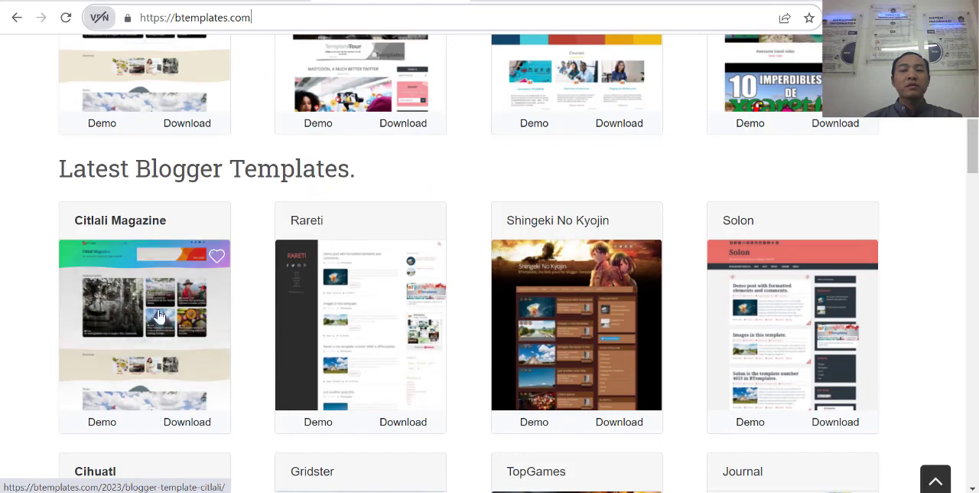
scroll(352, 337, down, 2)
scroll(712, 321, down, 3)
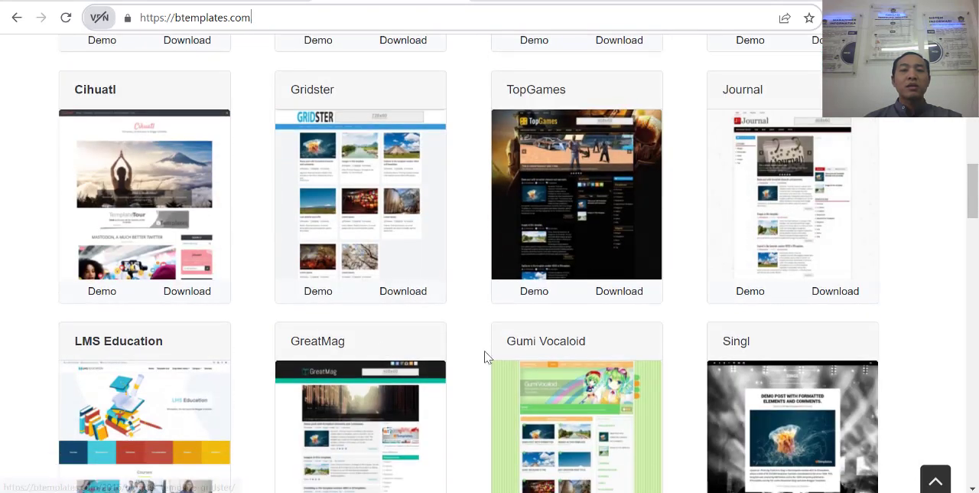
scroll(485, 356, down, 2)
scroll(874, 327, up, 6)
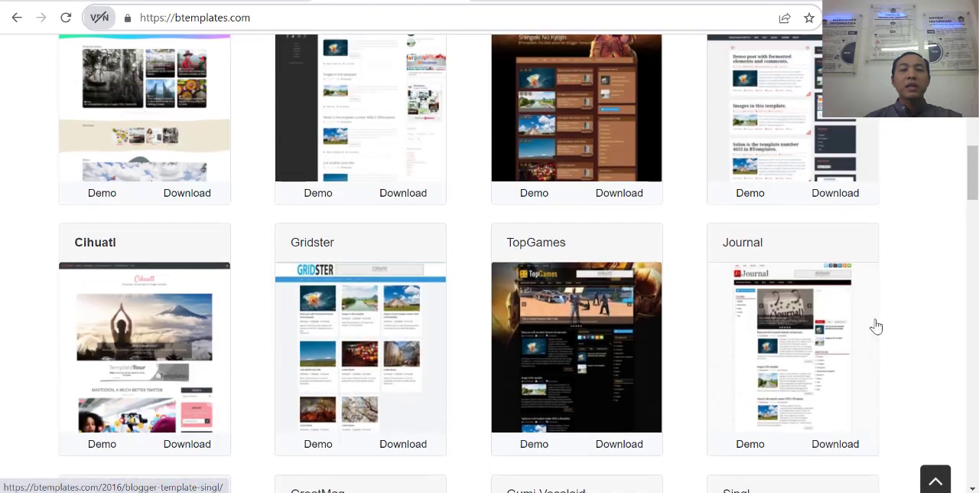
scroll(877, 326, up, 3)
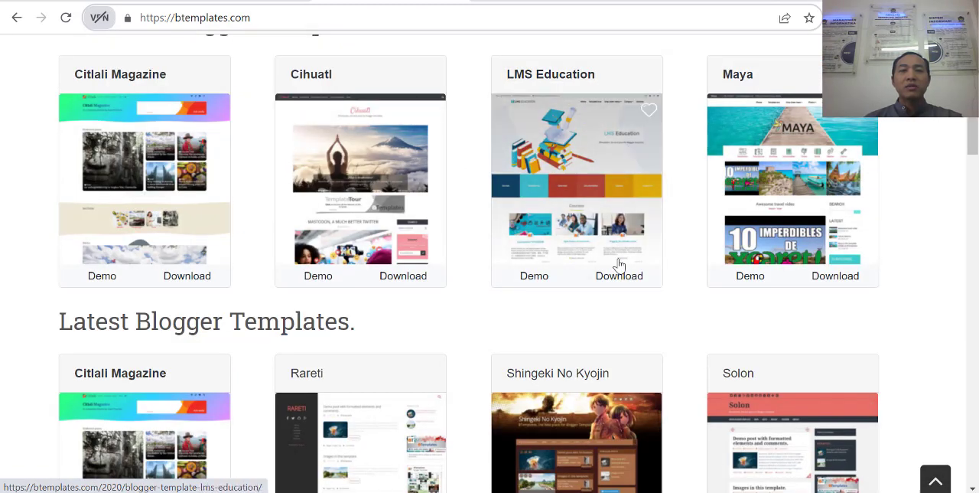
Step: Open the demo of the LMS Education template and examine its header, course listings and section layout
click(536, 283)
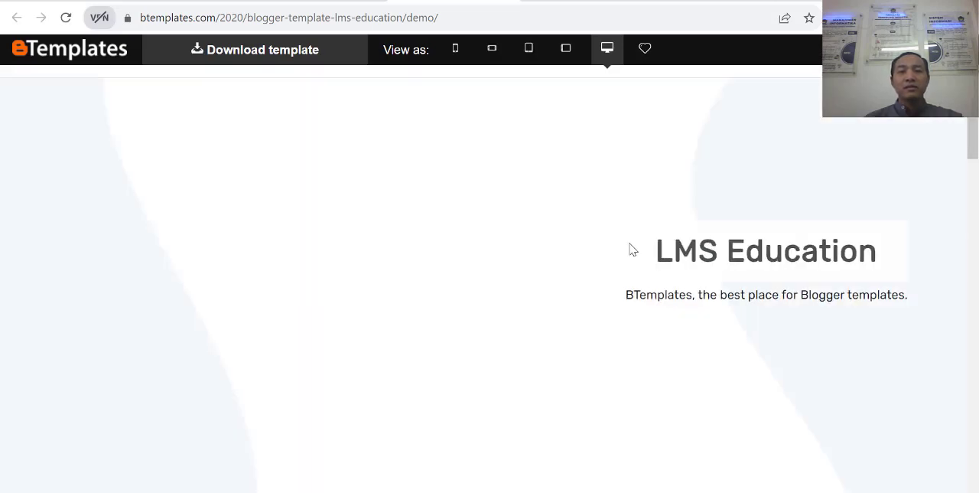
scroll(638, 263, down, 6)
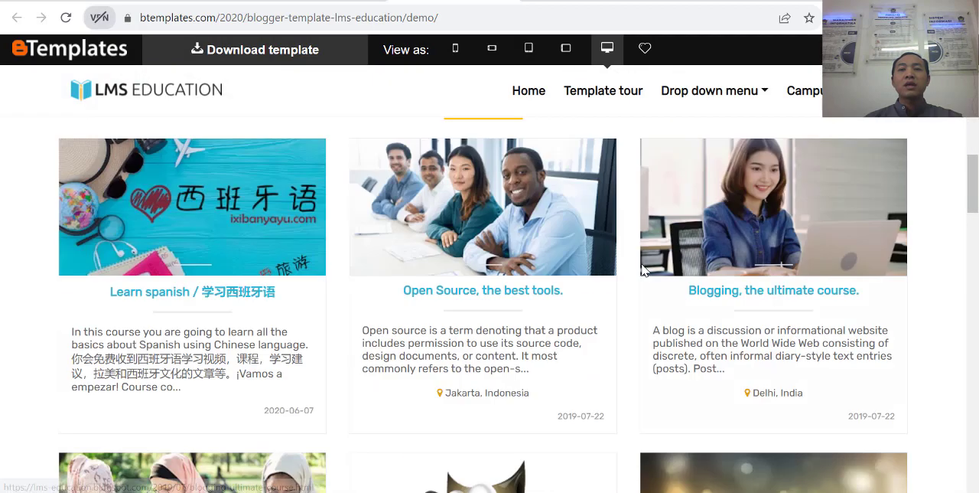
scroll(605, 277, down, 4)
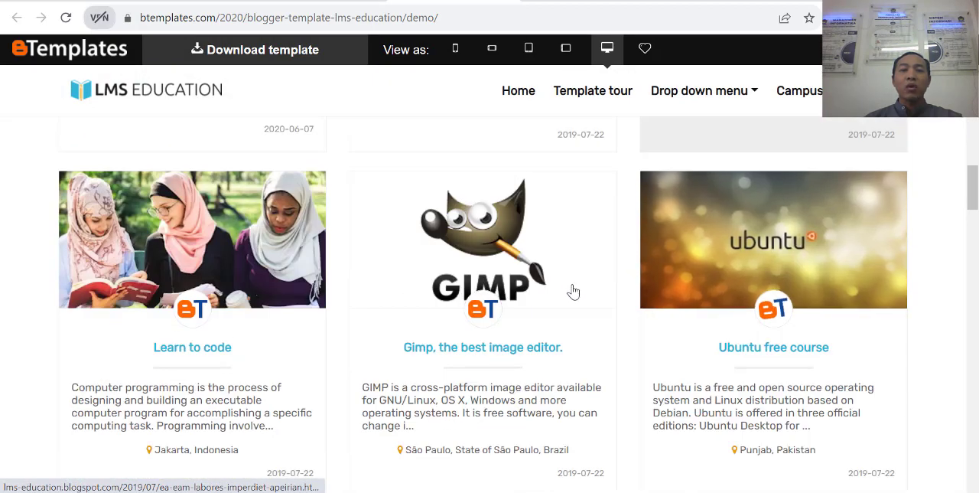
scroll(586, 283, down, 4)
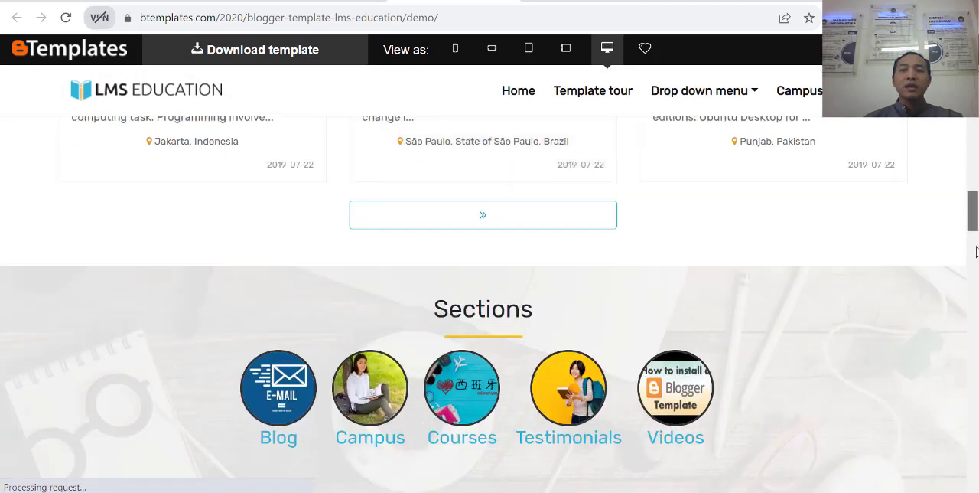
scroll(977, 308, down, 6)
drag(977, 306, 973, 77)
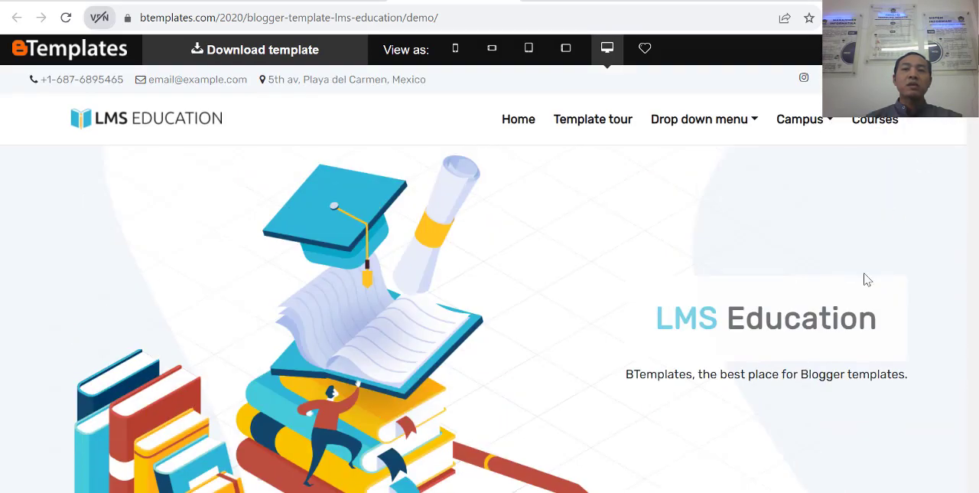
scroll(865, 298, down, 3)
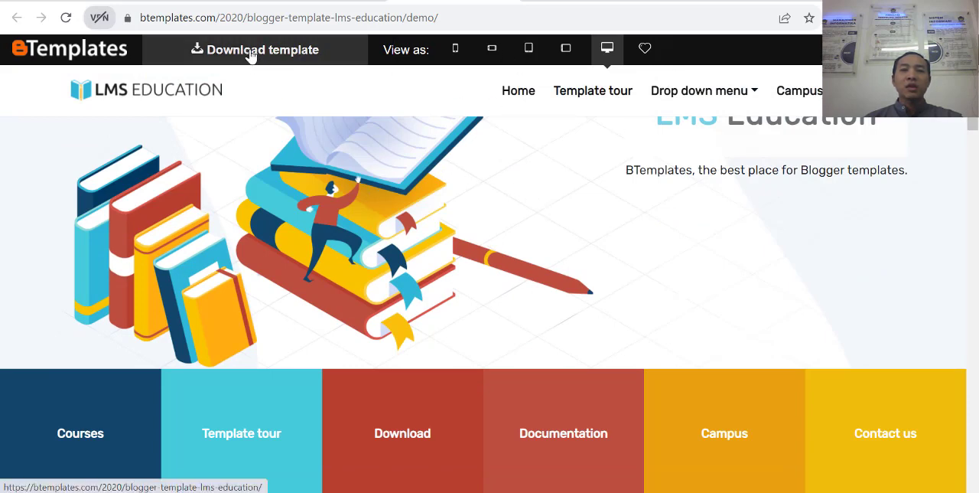
Step: Open the LMS Education template's download page and download its free version
click(273, 58)
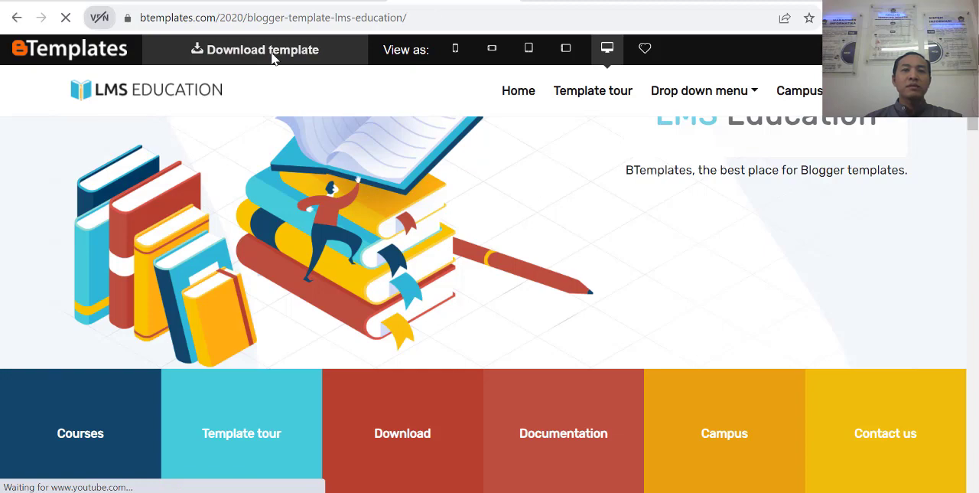
scroll(593, 241, down, 3)
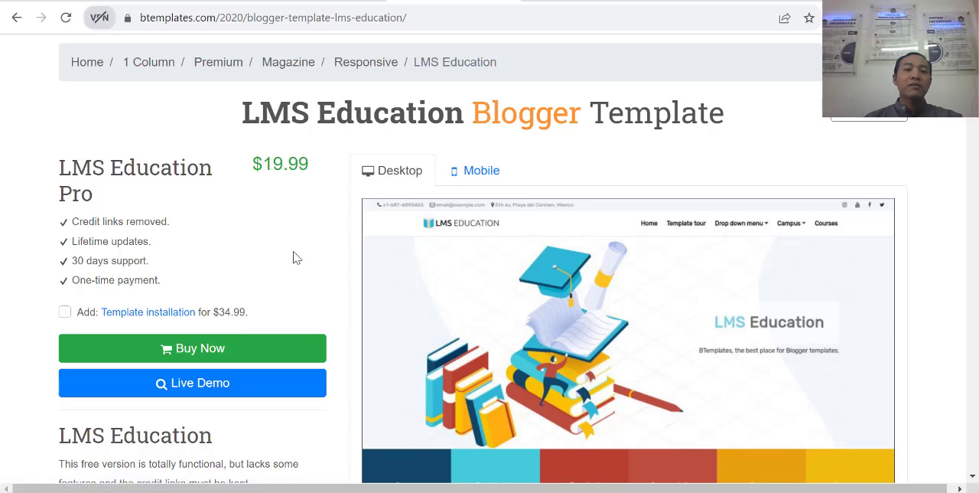
scroll(555, 284, down, 4)
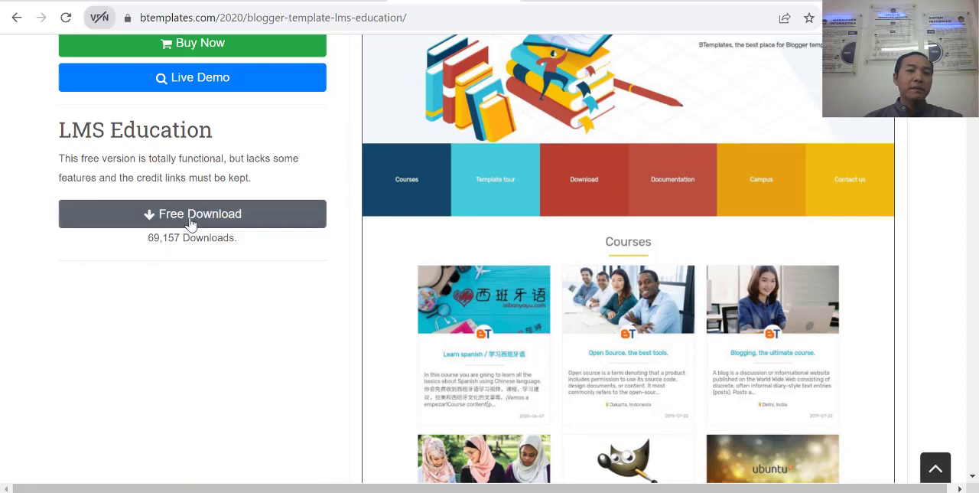
click(201, 220)
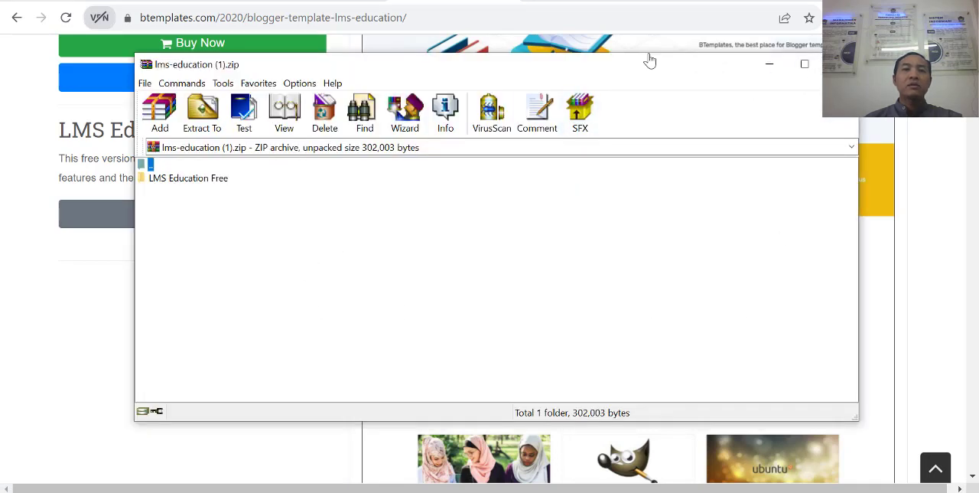
Step: Switch to File Explorer and extract the "lms-education (1)" archive in Downloads to its own folder, keeping the default extraction options
click(275, 384)
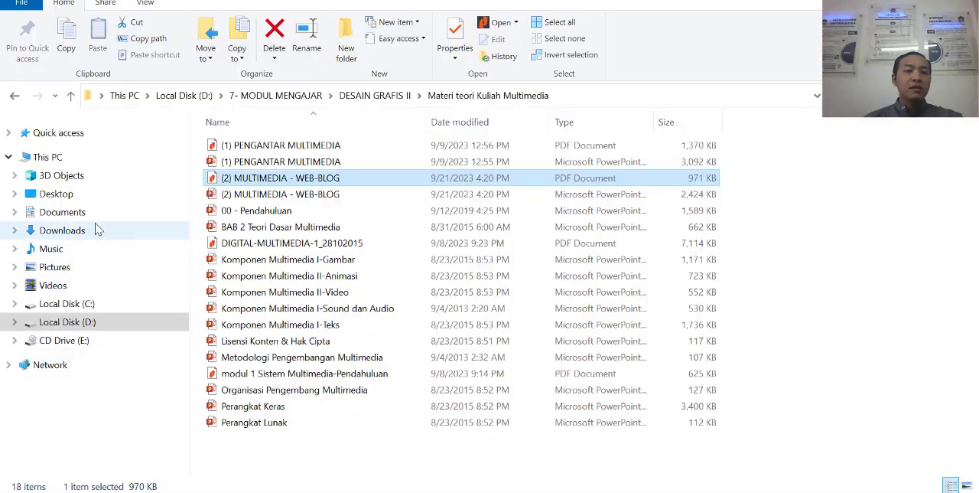
click(62, 230)
scroll(895, 298, down, 10)
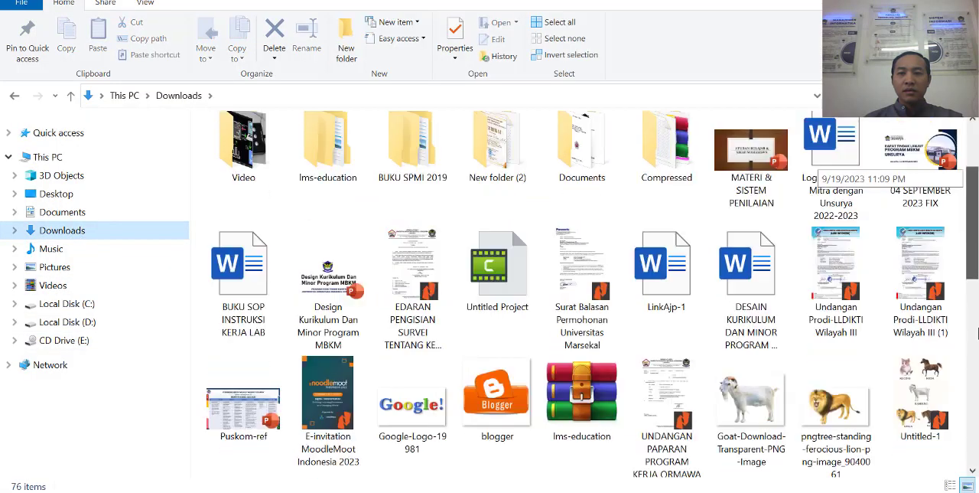
scroll(976, 394, down, 2)
click(489, 450)
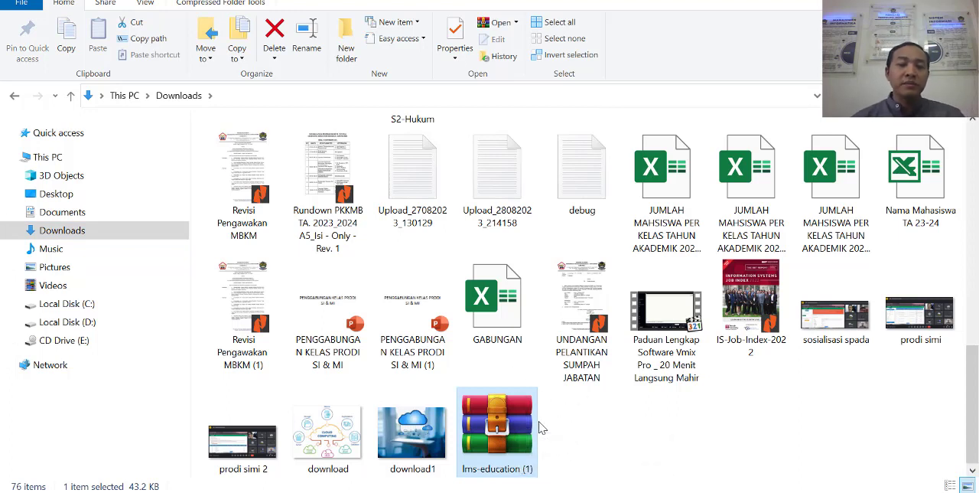
right_click(501, 443)
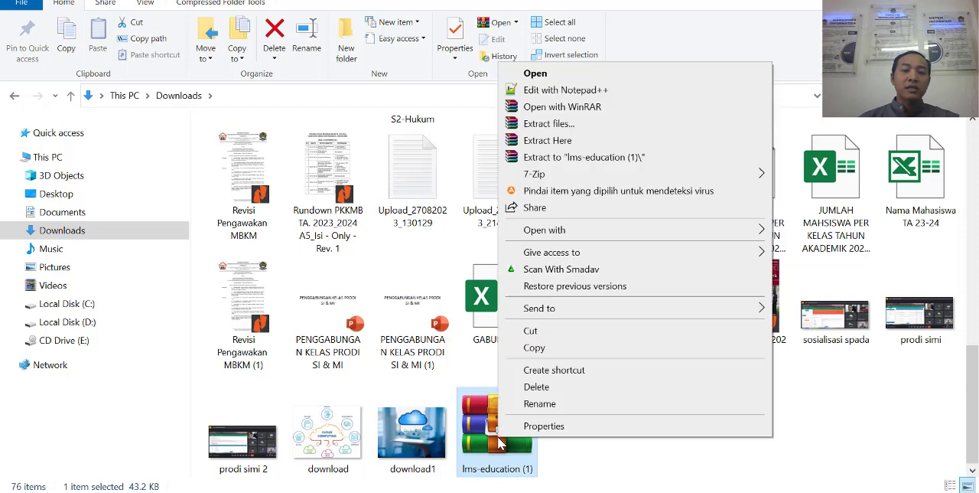
click(545, 123)
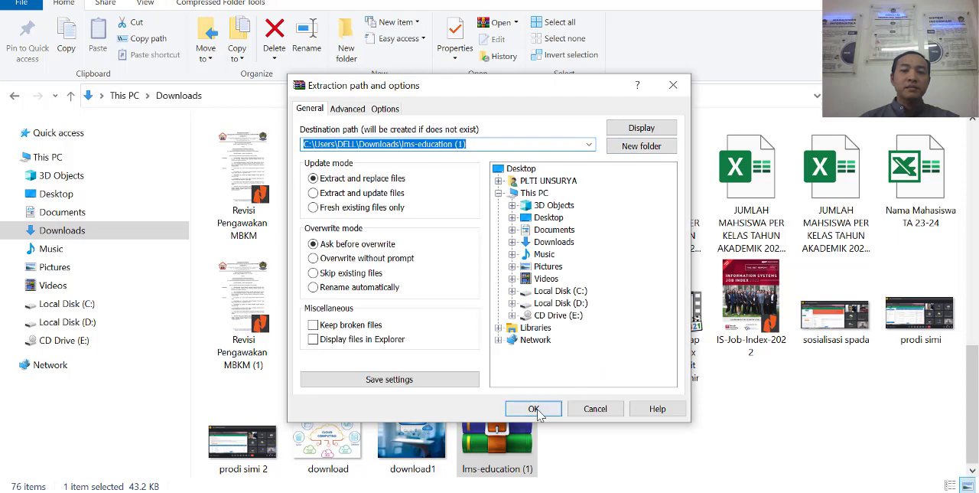
click(534, 409)
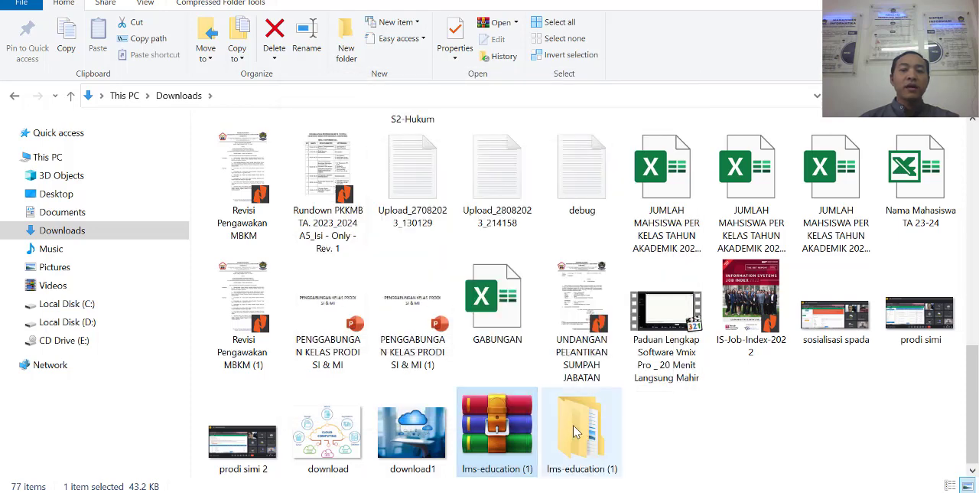
Step: Open the extracted "LMS Education Free" folder and locate the XML file lms-education-free-blogger-template
double_click(583, 438)
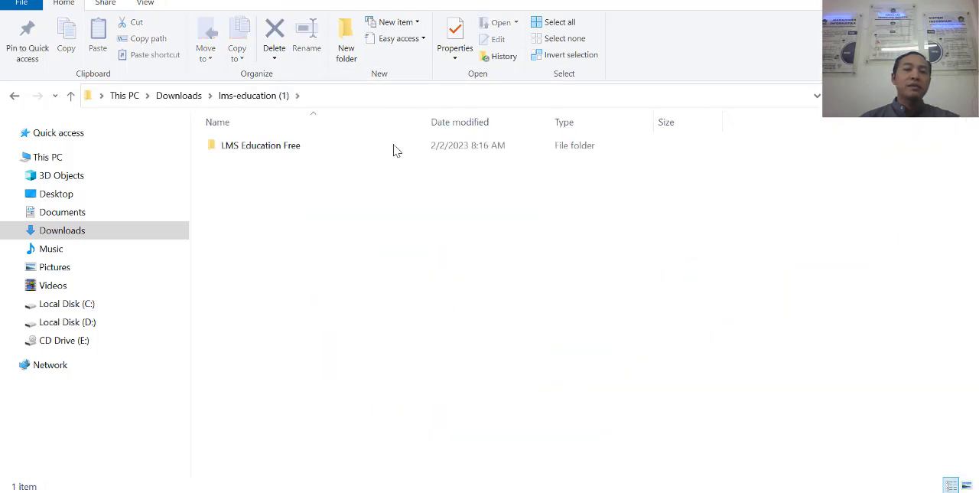
double_click(310, 152)
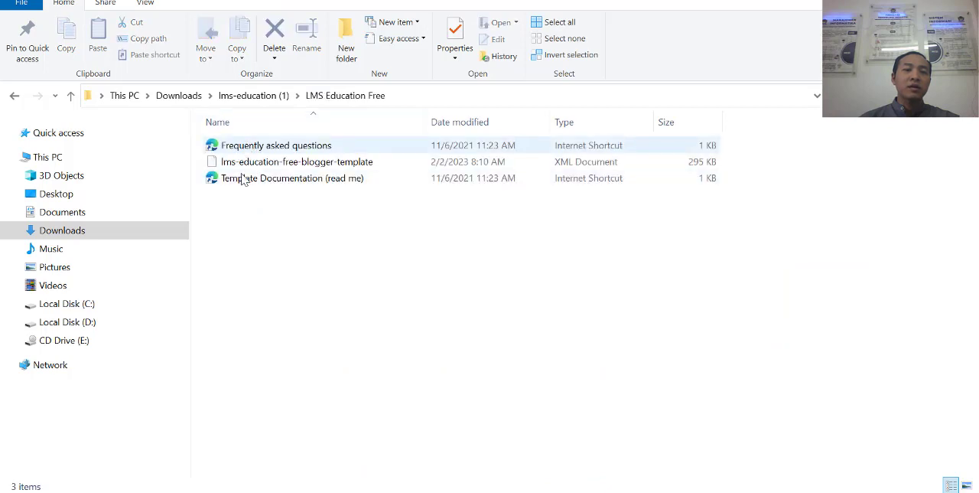
click(316, 163)
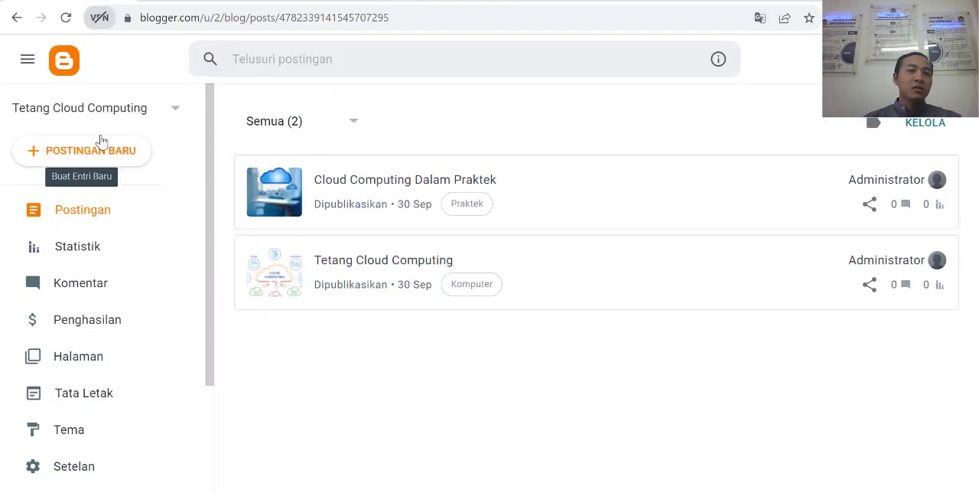
Step: Switch back to Blogger, go to the blog's theme settings and start restoring the theme from a file
scroll(94, 332, down, 1)
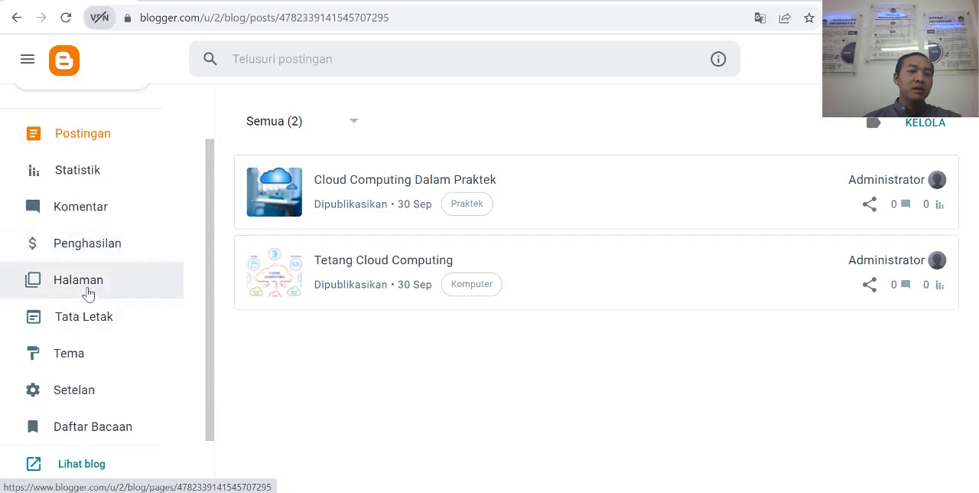
click(73, 359)
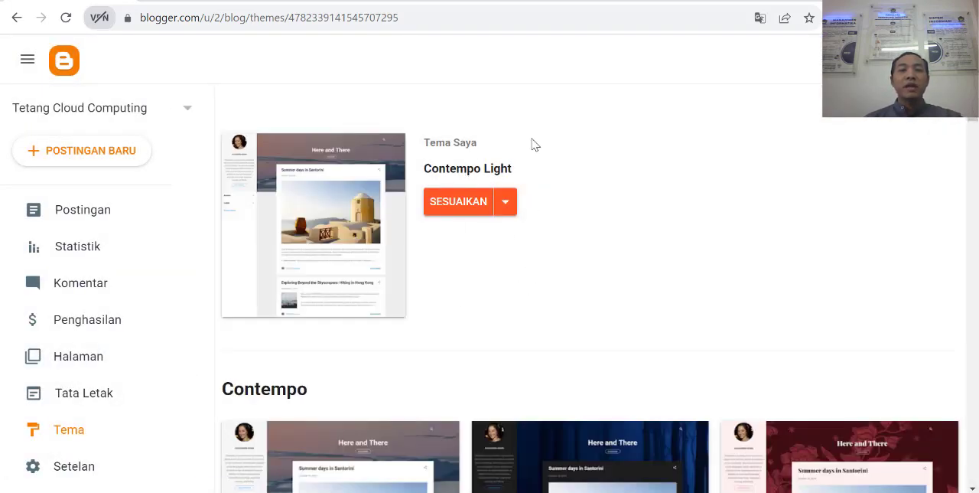
click(509, 208)
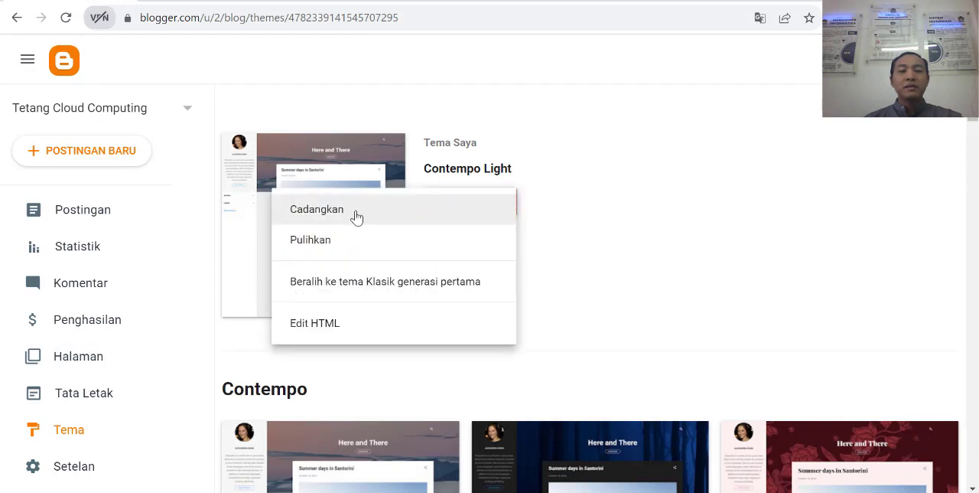
click(511, 206)
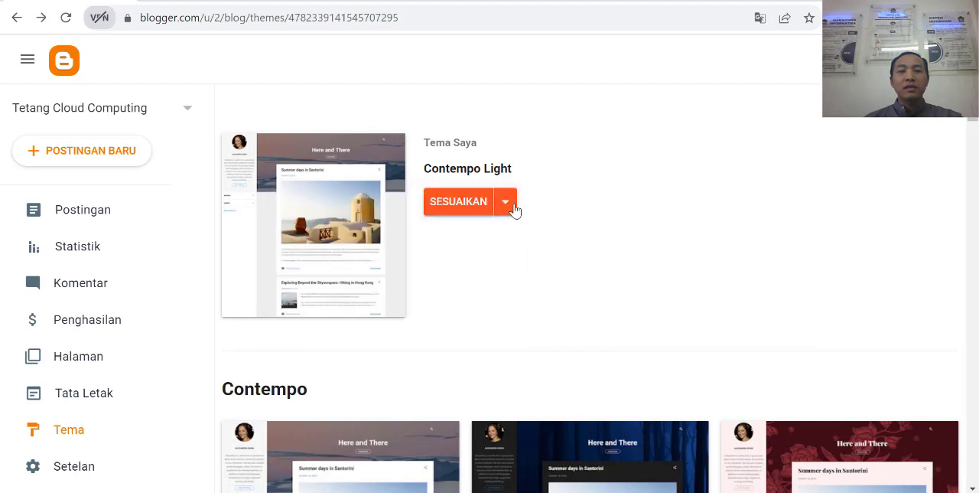
click(509, 206)
click(535, 203)
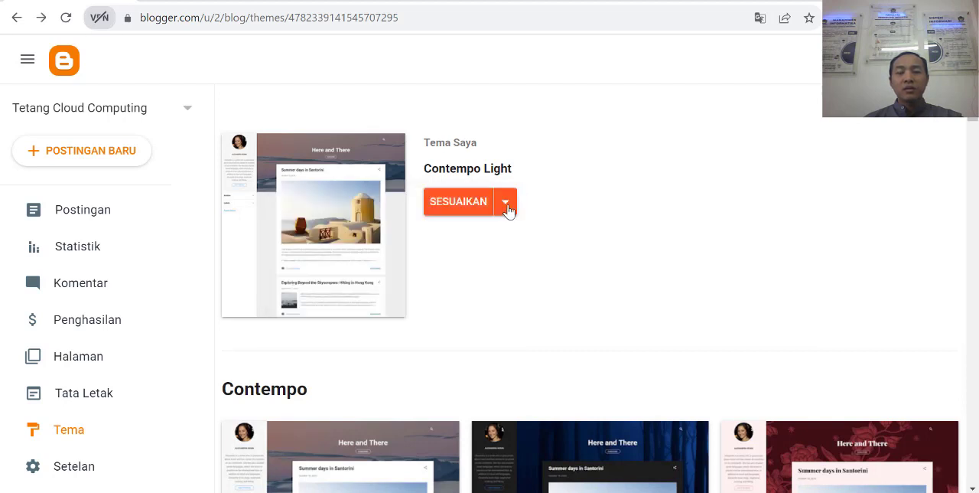
click(507, 208)
click(512, 205)
click(509, 208)
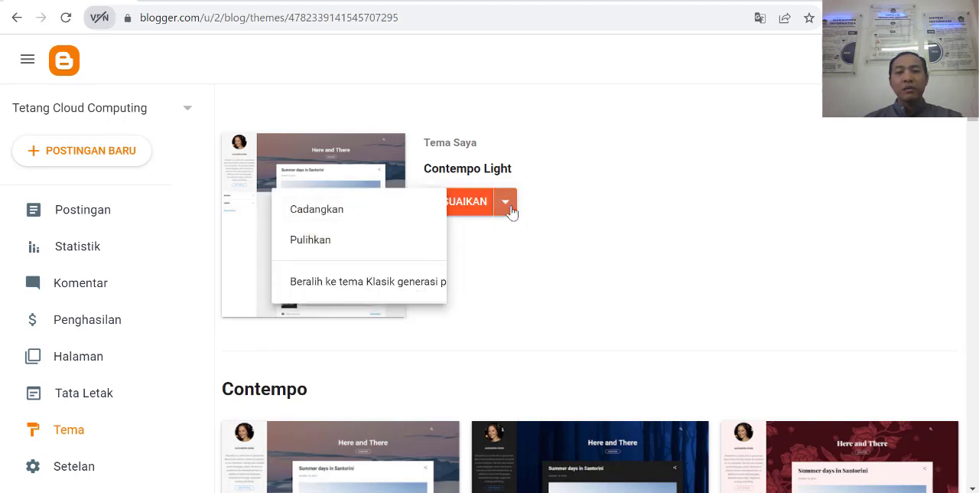
click(322, 250)
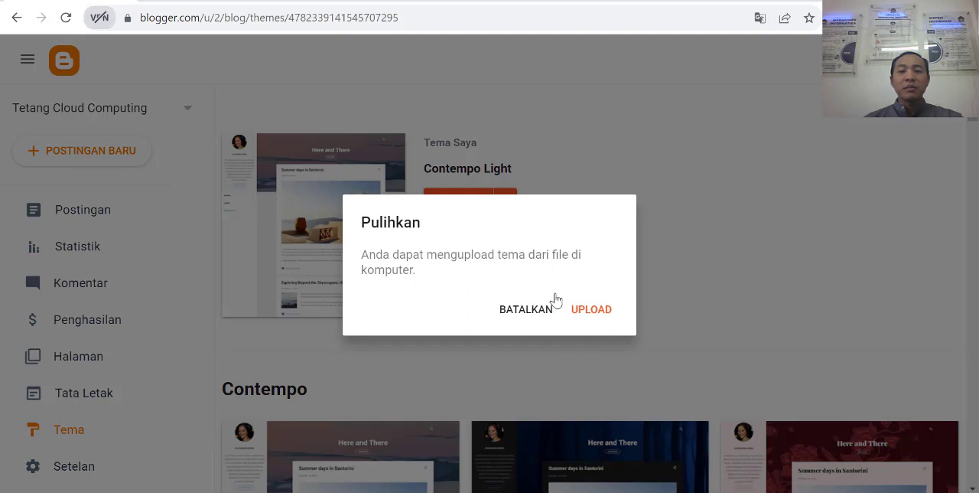
Step: Upload lms-education-free-blogger-template from Downloads > lms-education (1) > LMS Education Free as the blog's theme
click(594, 310)
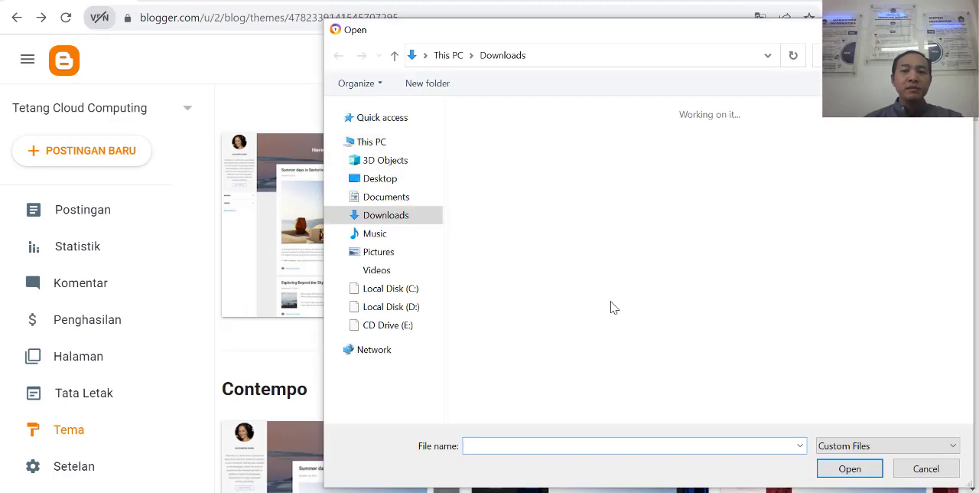
click(497, 167)
double_click(497, 167)
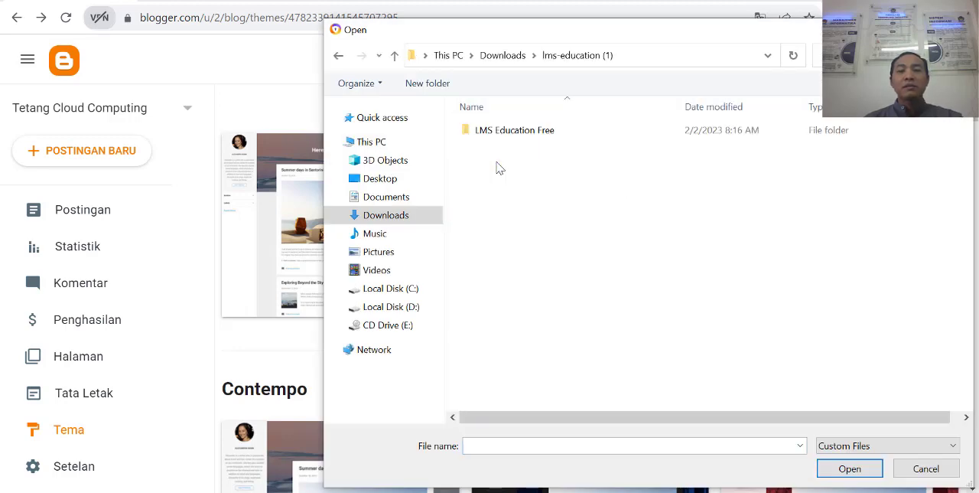
double_click(511, 134)
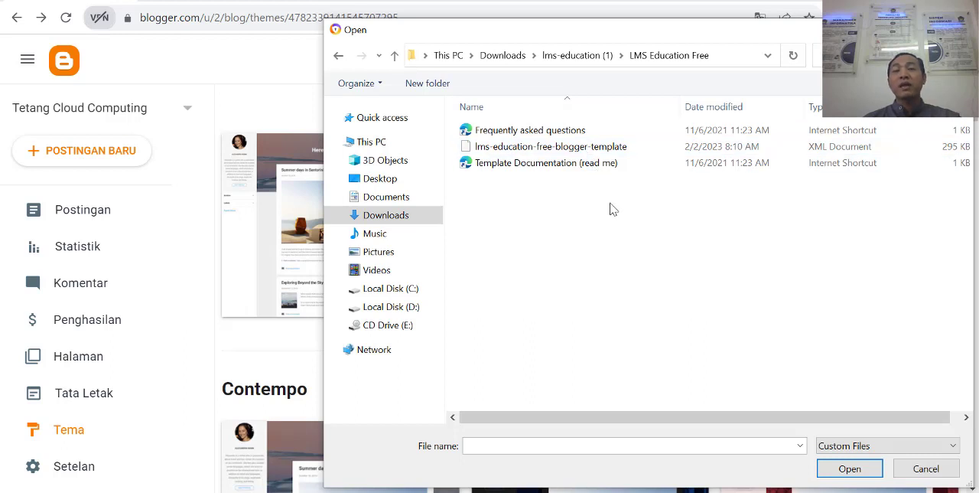
click(581, 147)
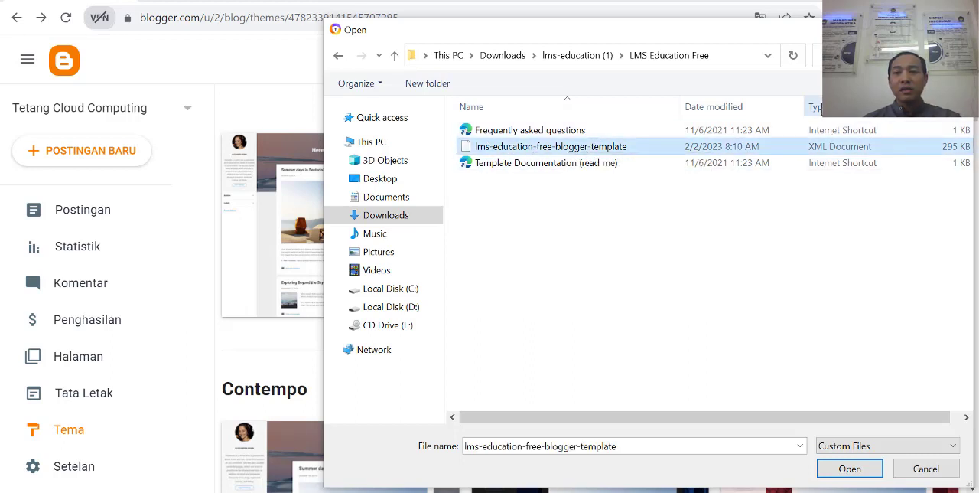
double_click(593, 147)
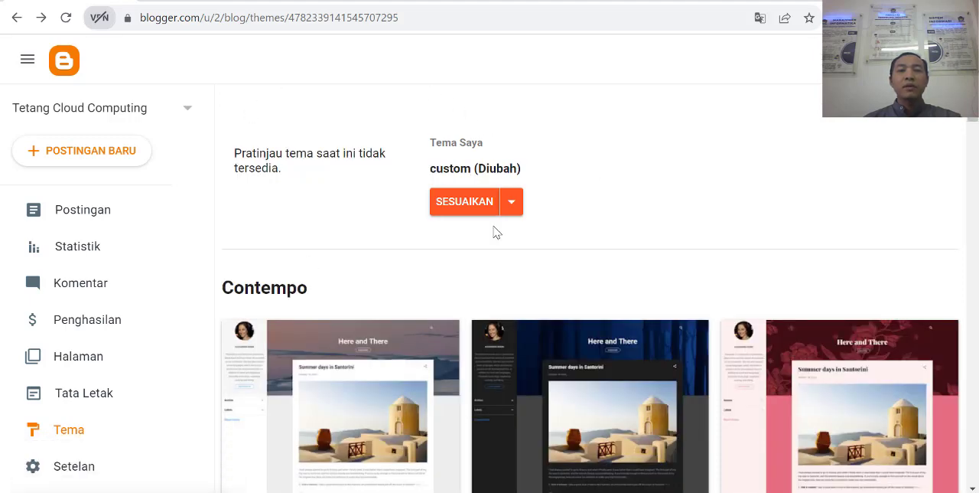
Step: Open the theme customizer, then switch to the live blog's home page and examine its header, posts and sections in the new theme
click(465, 203)
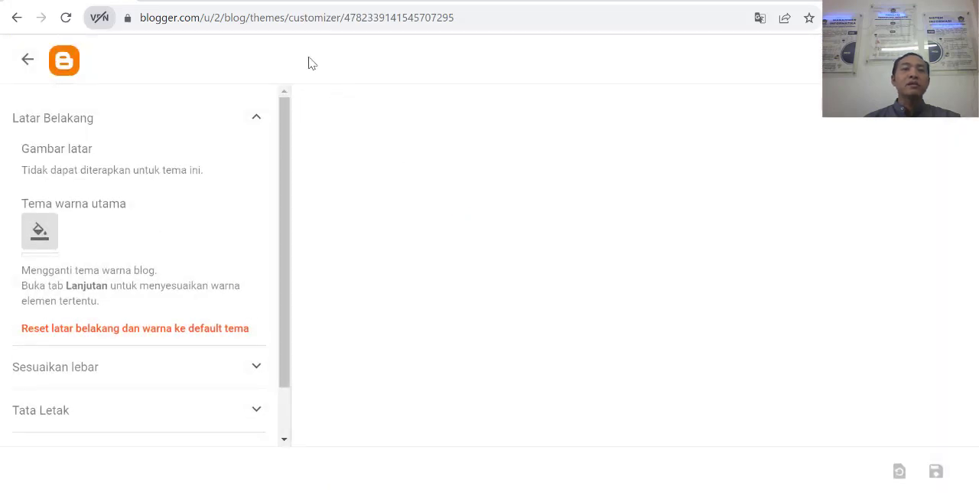
click(234, 1)
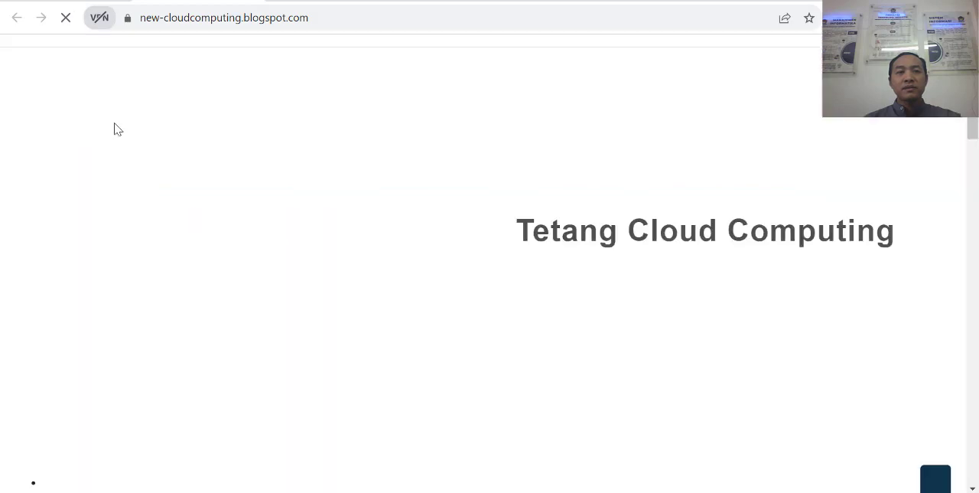
scroll(831, 237, down, 10)
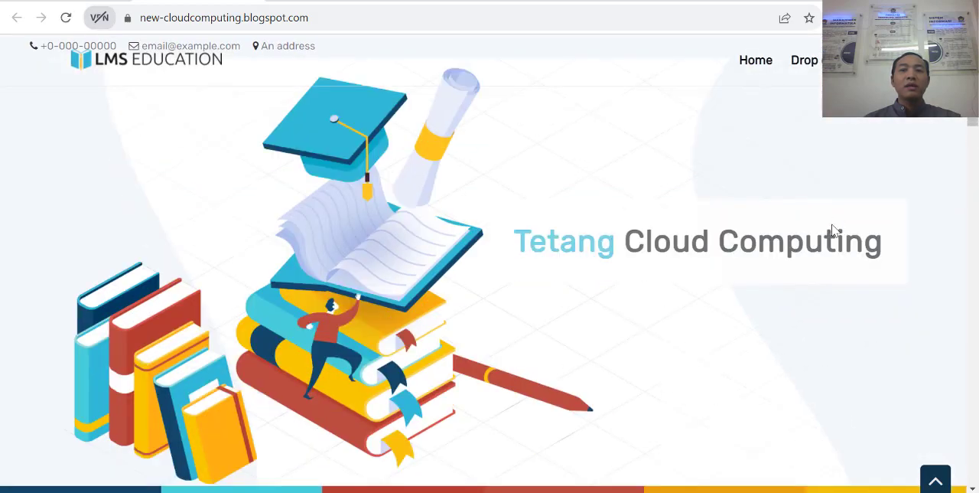
scroll(791, 256, down, 12)
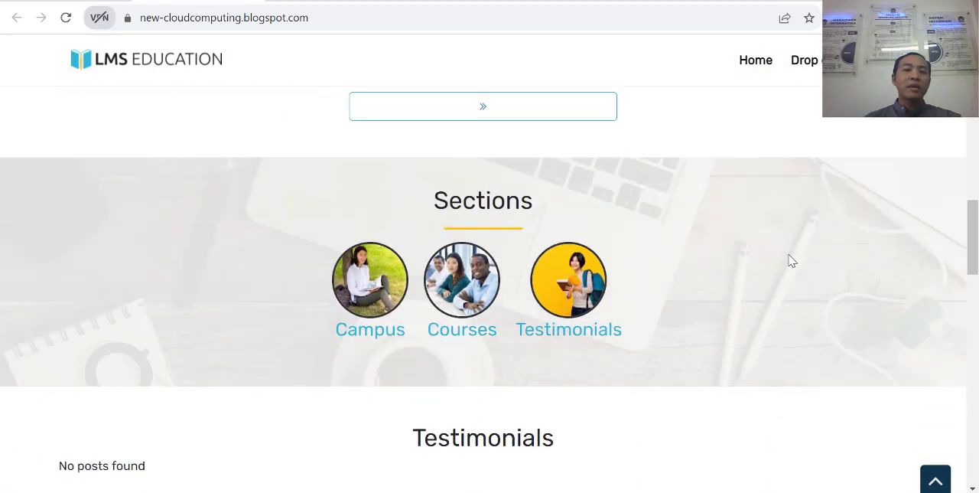
scroll(796, 271, up, 15)
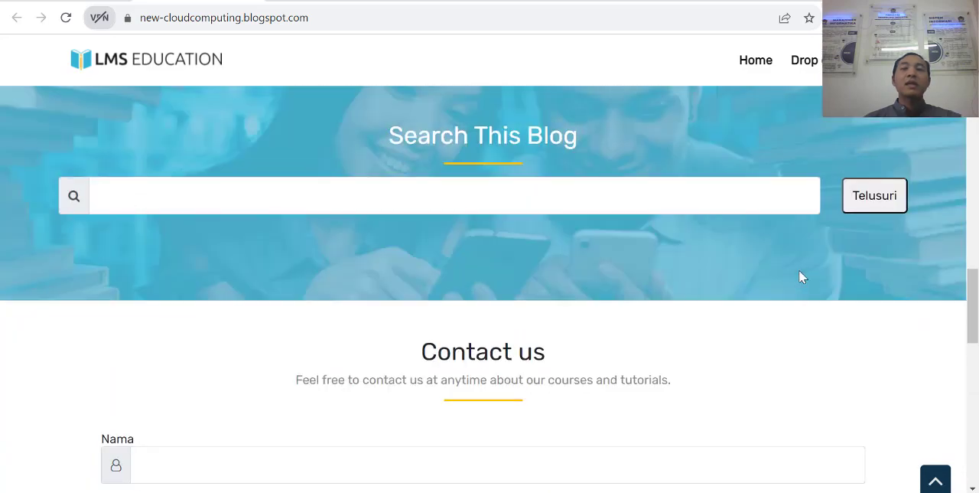
scroll(220, 274, up, 5)
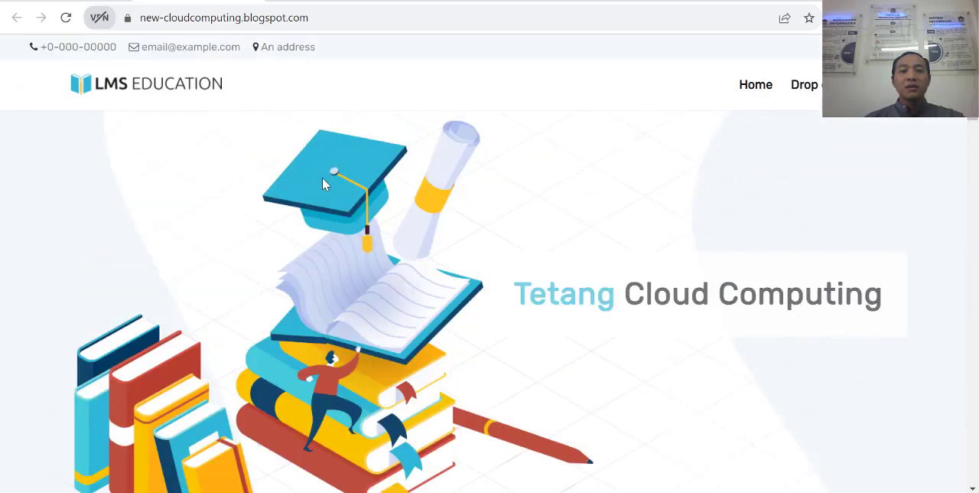
scroll(740, 250, down, 8)
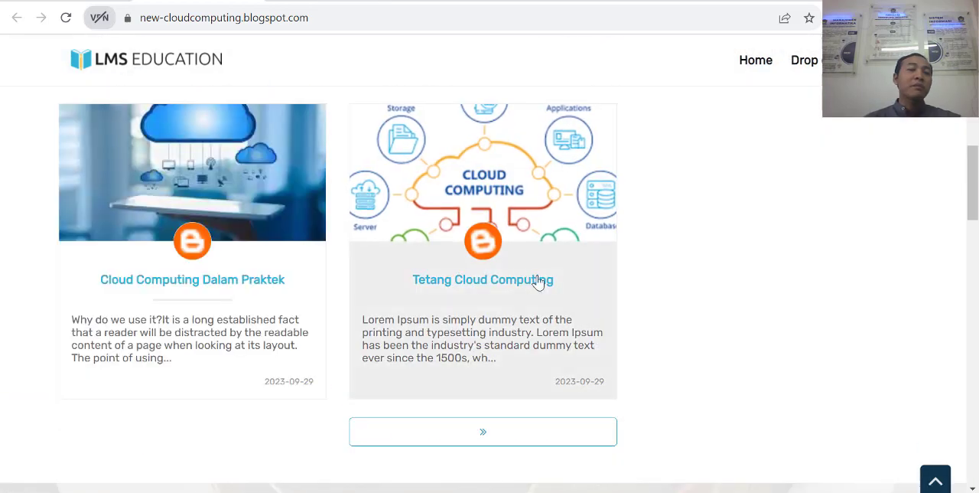
Step: Leave the theme customizer and open the blog's layout page (Tata Letak)
click(538, 282)
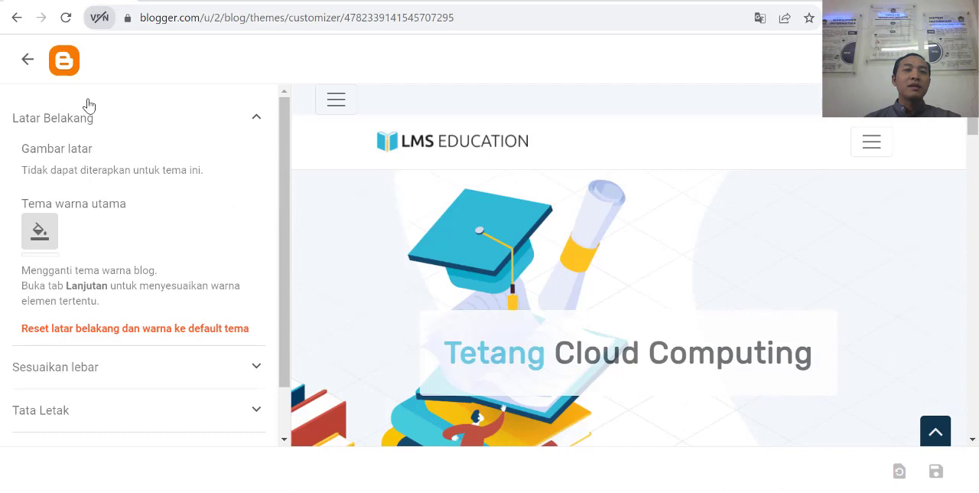
click(27, 59)
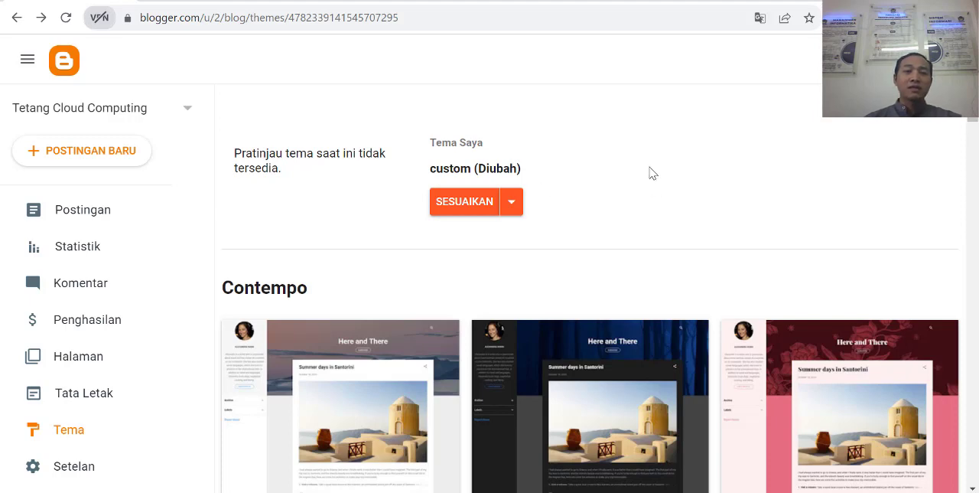
scroll(92, 328, down, 2)
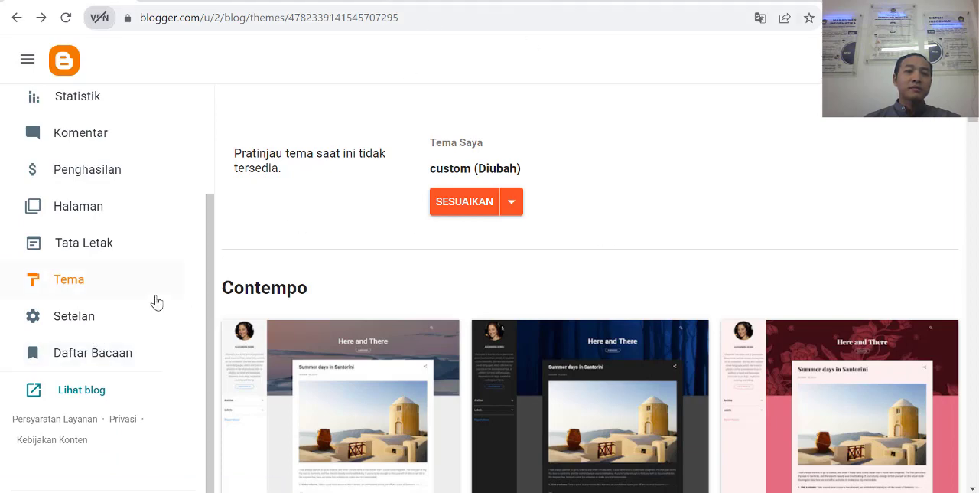
click(84, 253)
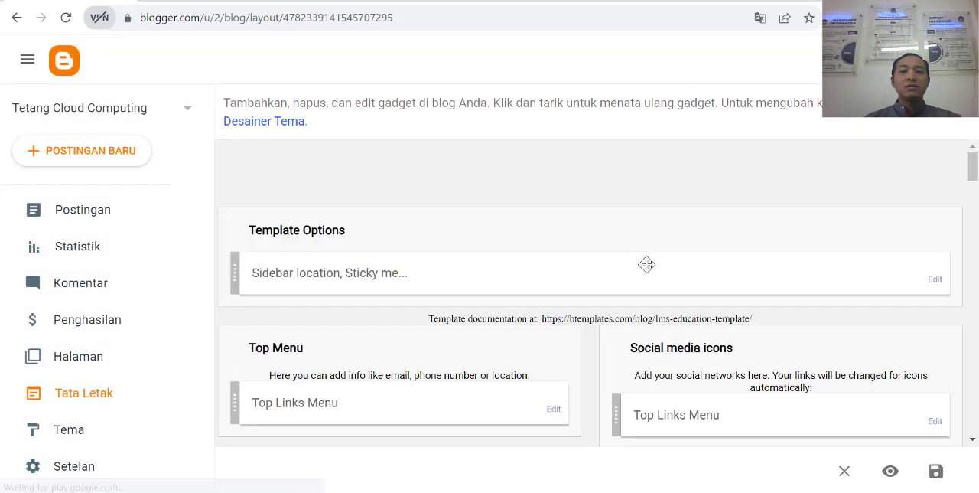
Step: Examine the layout's gadget sections from Template Options and the menus through the header, Blocks Menu, Courses List, Labels and Testimonials
scroll(648, 265, down, 1)
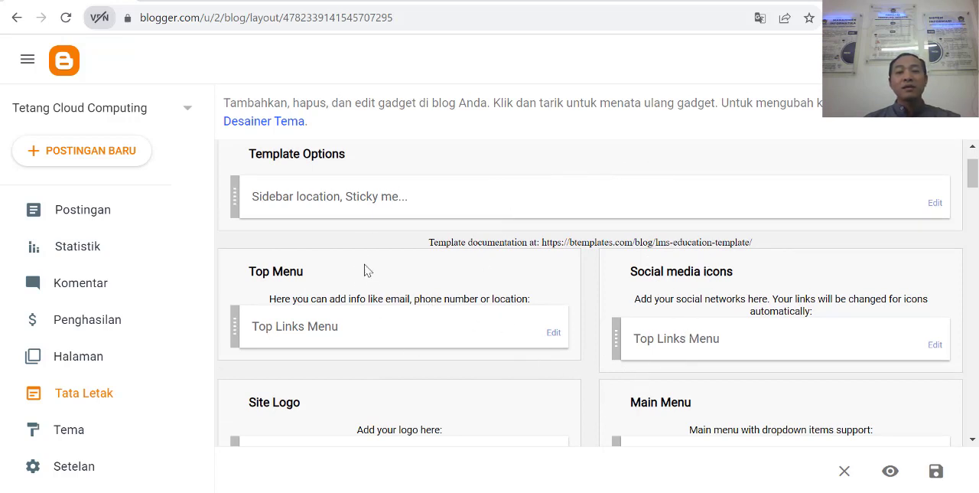
scroll(335, 252, up, 1)
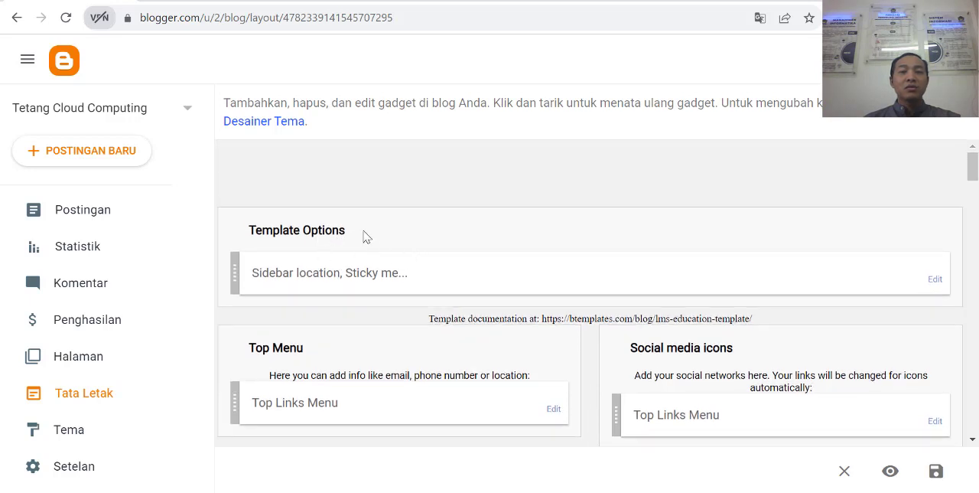
scroll(366, 237, down, 1)
scroll(428, 283, down, 1)
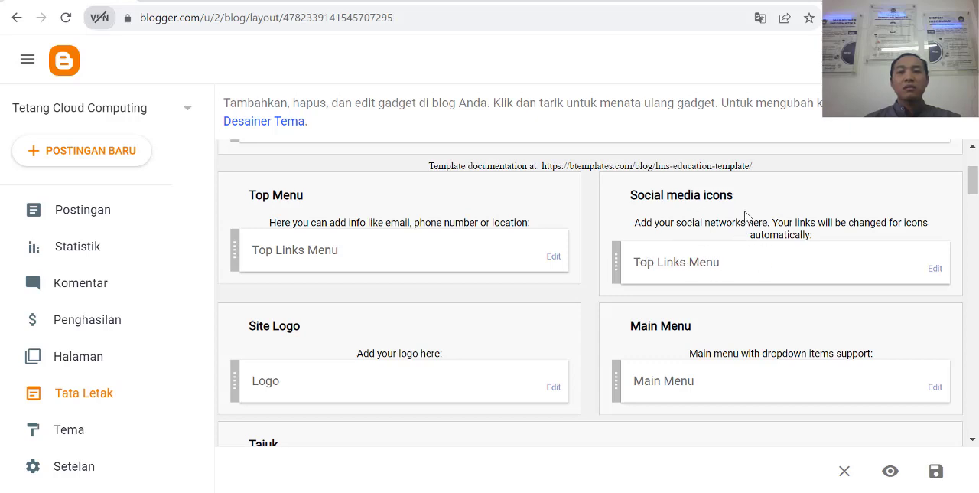
scroll(741, 310, down, 1)
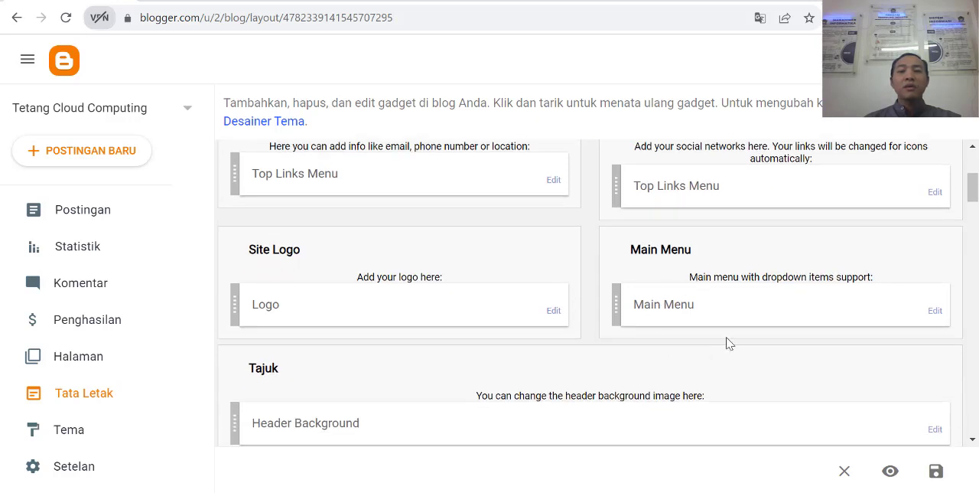
scroll(403, 306, down, 2)
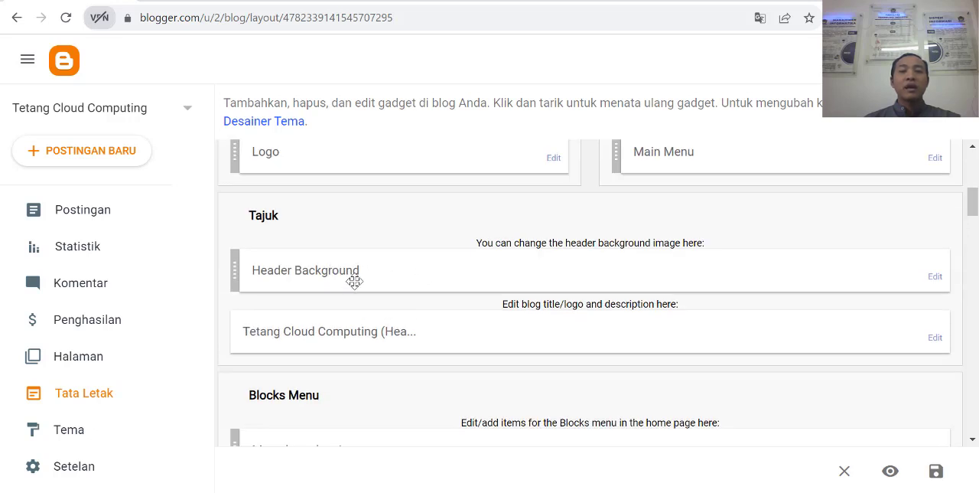
scroll(401, 281, down, 1)
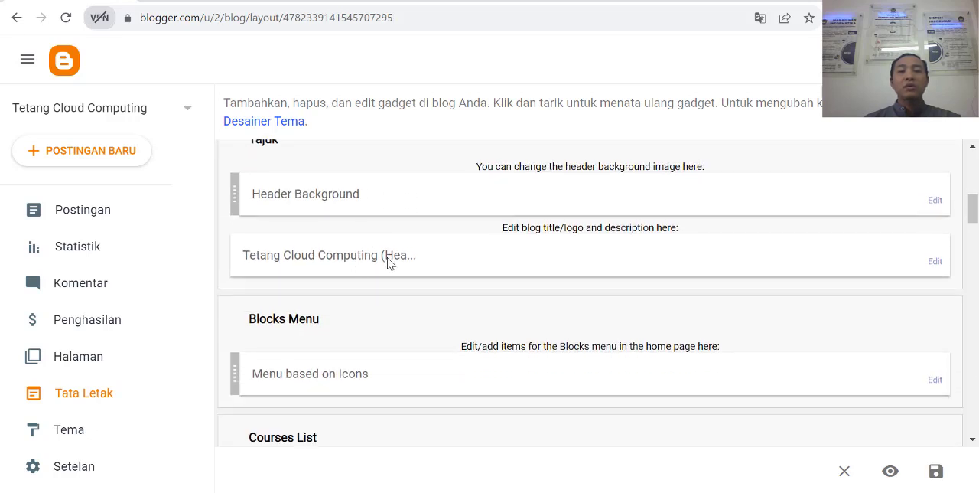
scroll(427, 279, down, 2)
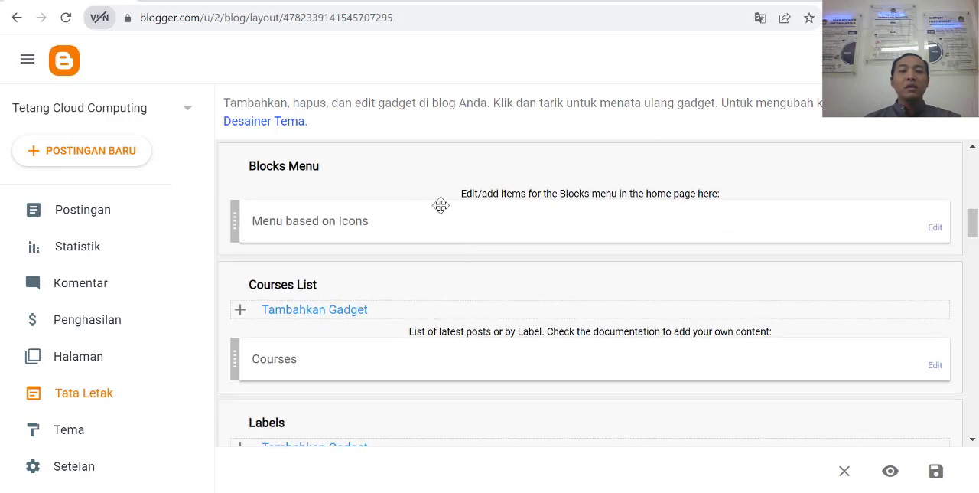
scroll(425, 325, down, 1)
scroll(425, 325, down, 3)
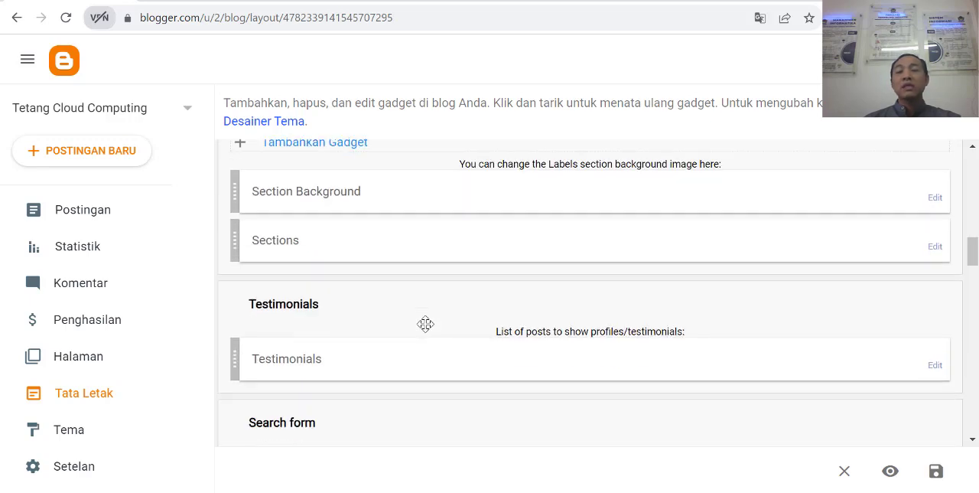
scroll(427, 328, up, 1)
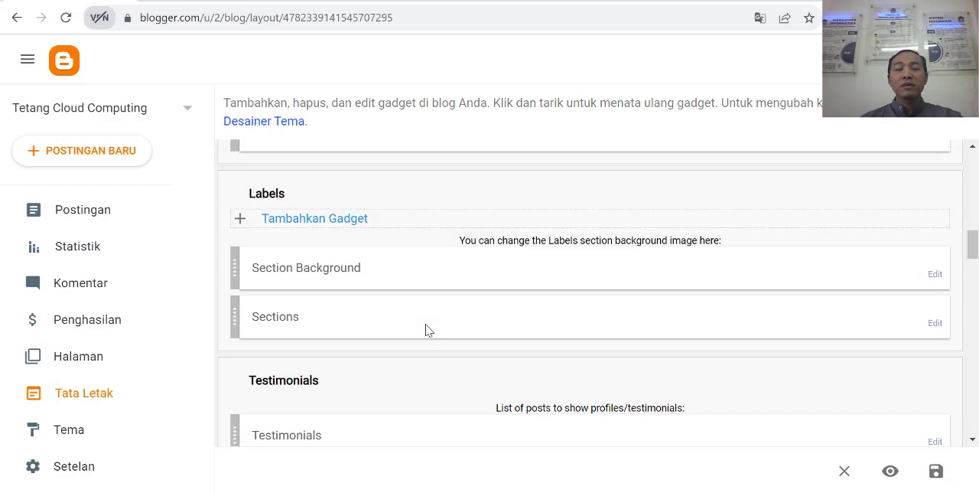
scroll(494, 299, down, 2)
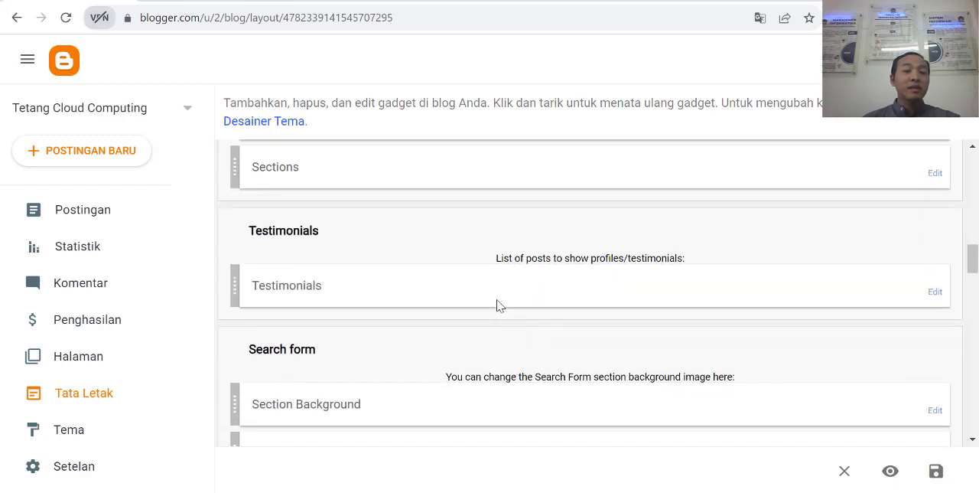
scroll(515, 245, up, 5)
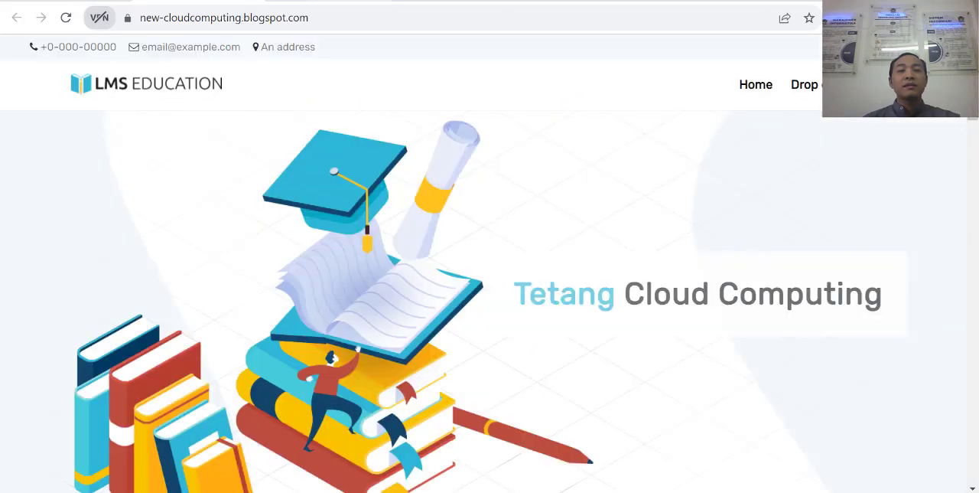
Step: Switch to the live blog and compare its header, colored menu blocks and Courses section with the layout's gadgets
scroll(571, 278, down, 5)
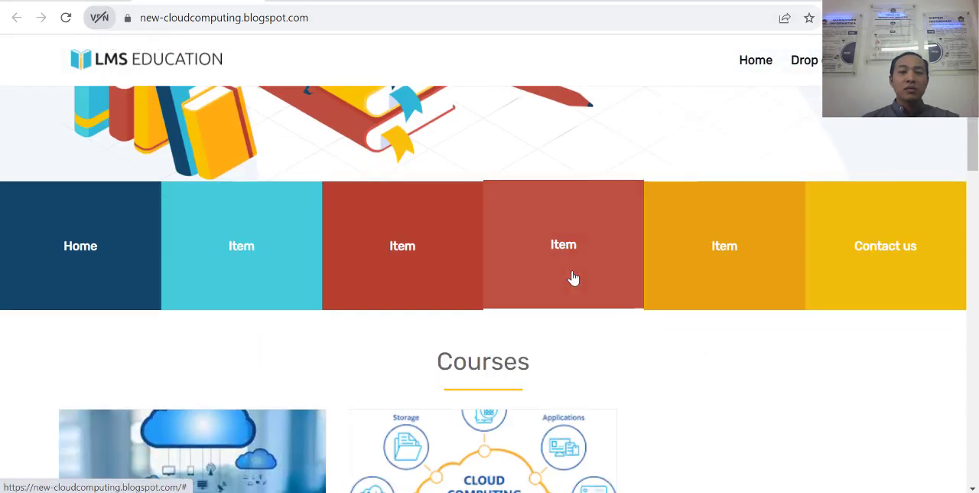
scroll(660, 407, up, 5)
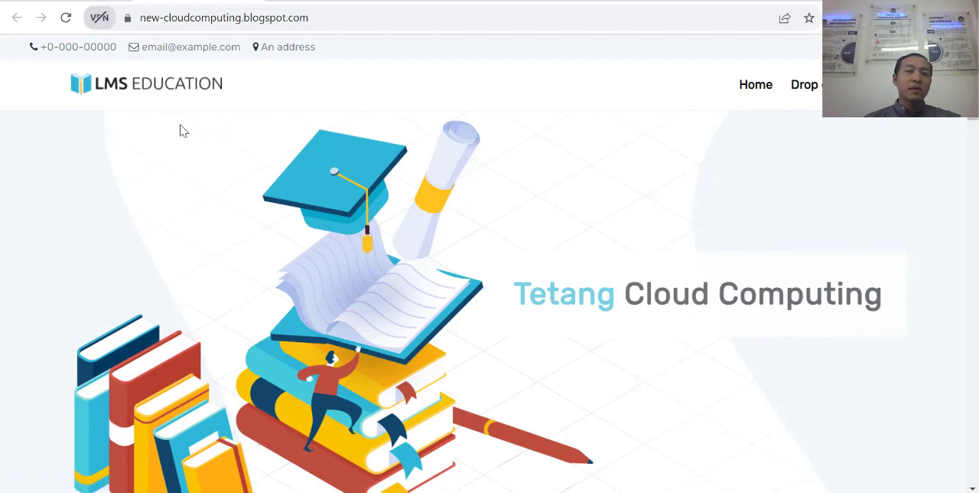
scroll(176, 115, down, 3)
scroll(164, 76, up, 3)
scroll(169, 92, down, 4)
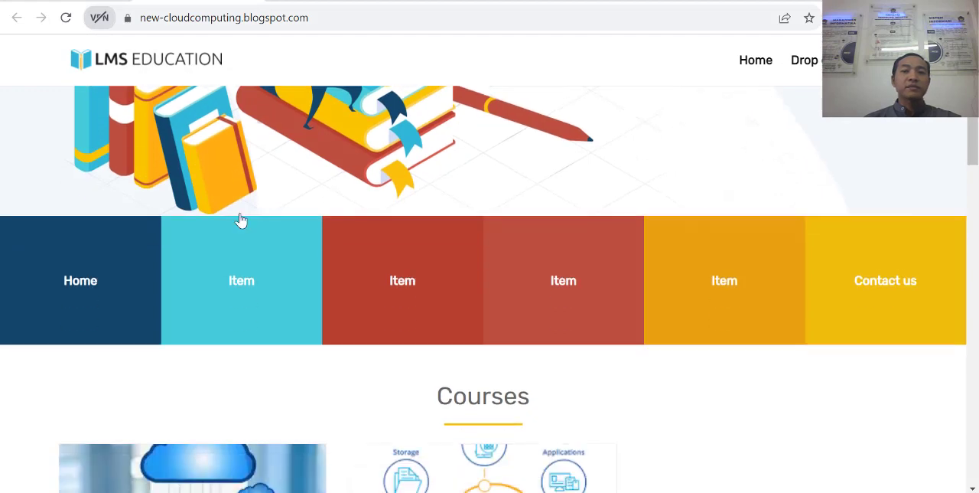
scroll(240, 219, up, 3)
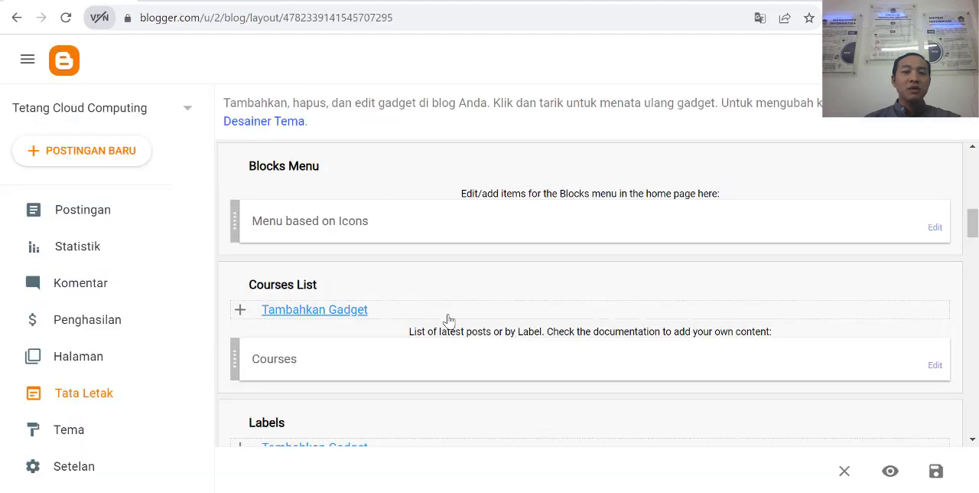
Step: In the layout's header gadget, correct the blog title to "Tentang Cloud Computing" and save the configuration
scroll(451, 323, up, 3)
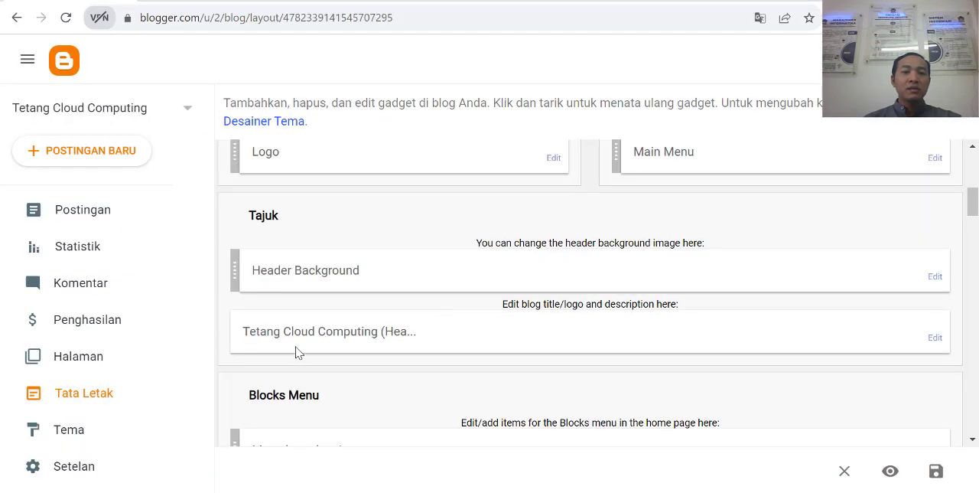
click(935, 340)
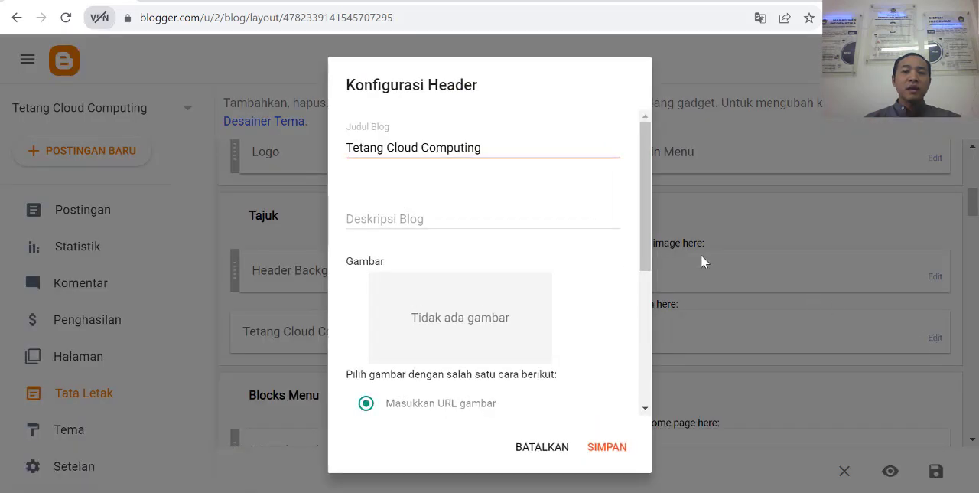
click(363, 148)
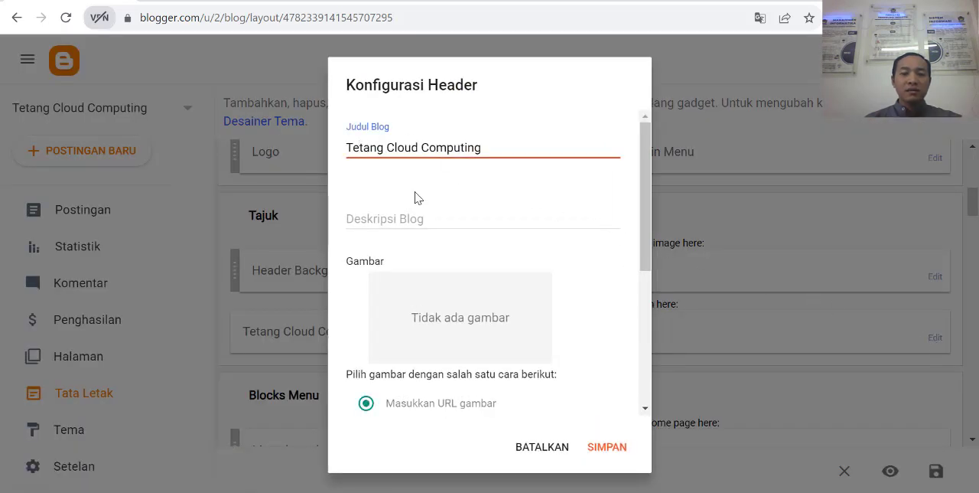
text(n)
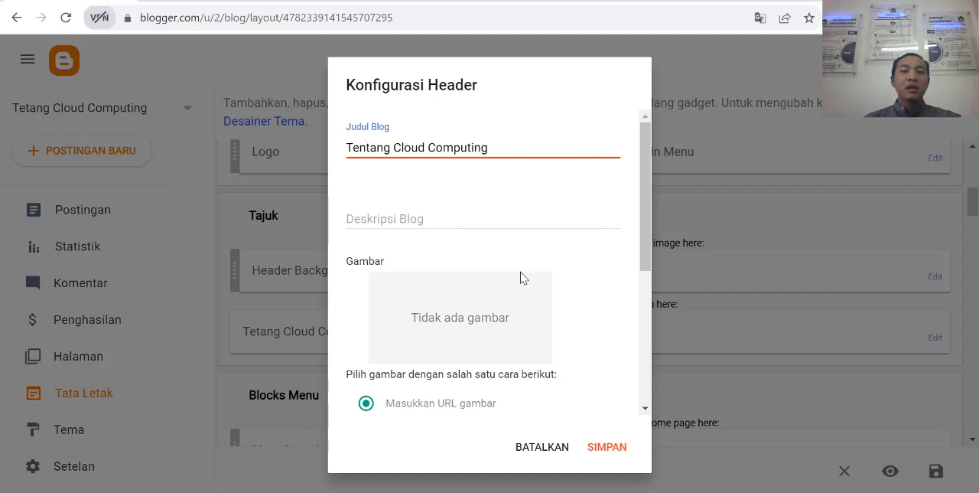
scroll(586, 345, down, 4)
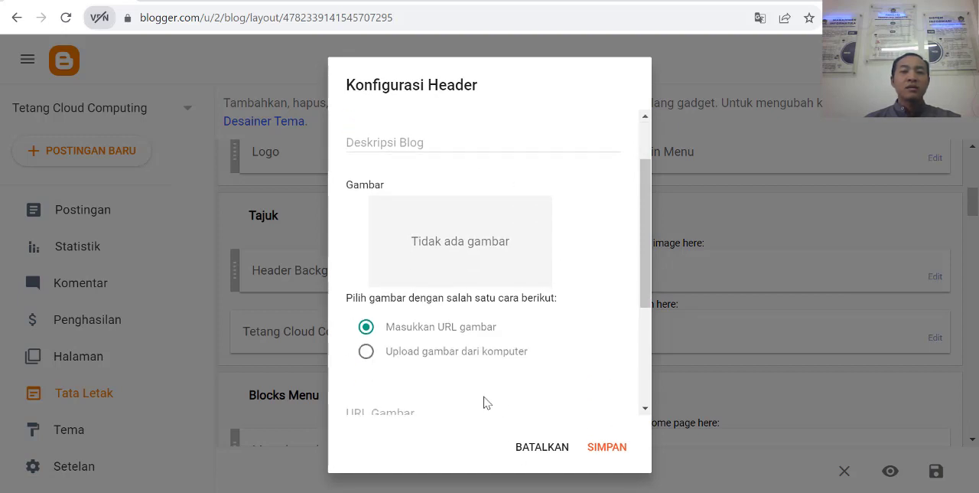
click(609, 449)
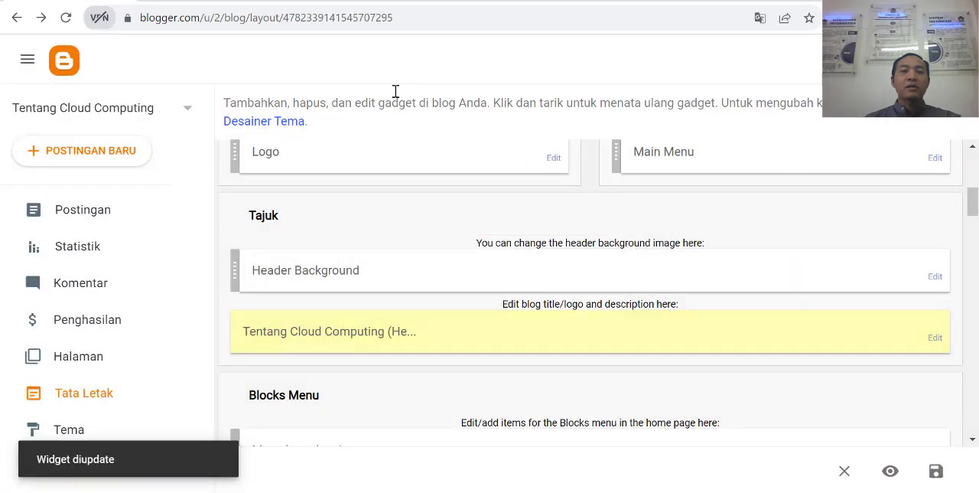
Step: Reload the live blog's home page and check the title in the header
click(198, 1)
click(71, 21)
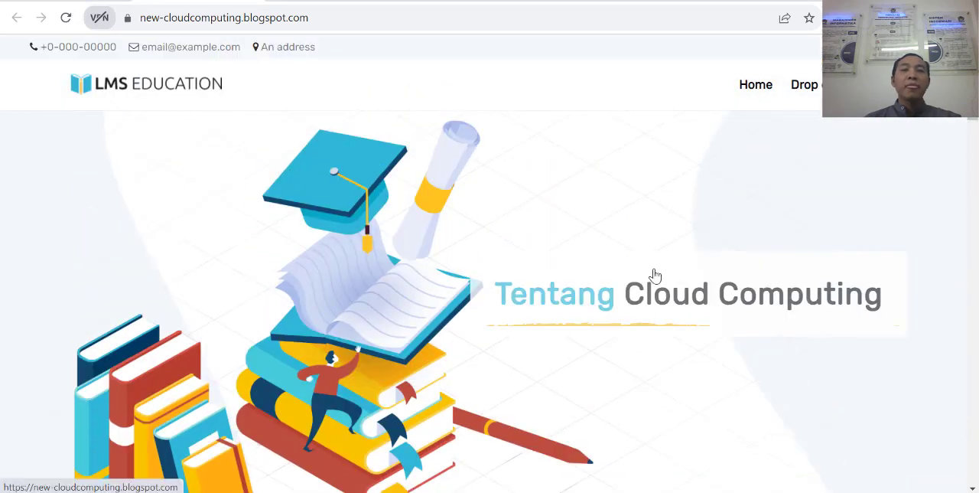
scroll(603, 309, down, 3)
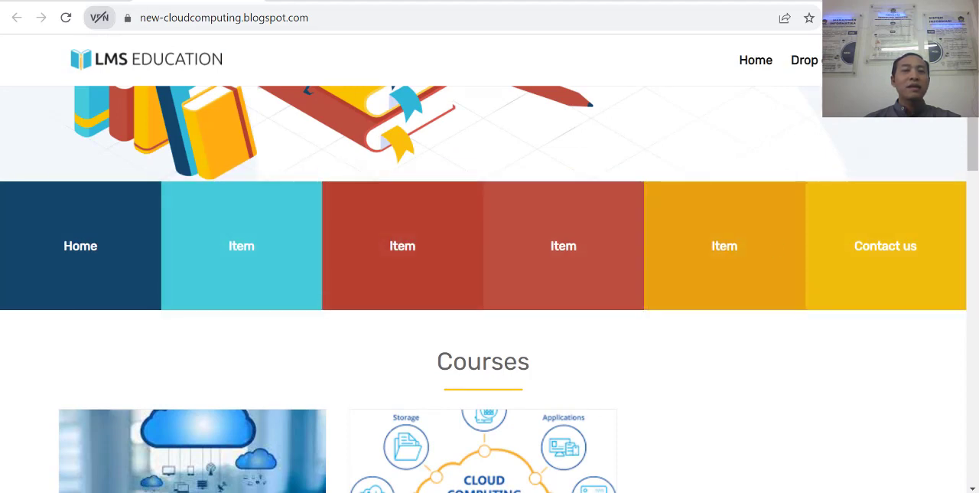
Step: Return to the blog layout and match its sections against the live page to locate the Blocks Menu gadget
click(83, 2)
scroll(604, 283, down, 3)
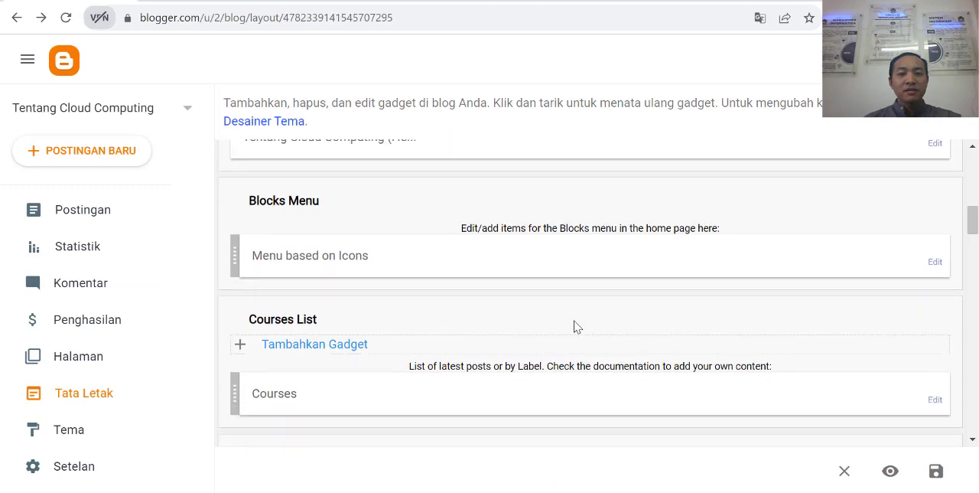
scroll(519, 307, down, 1)
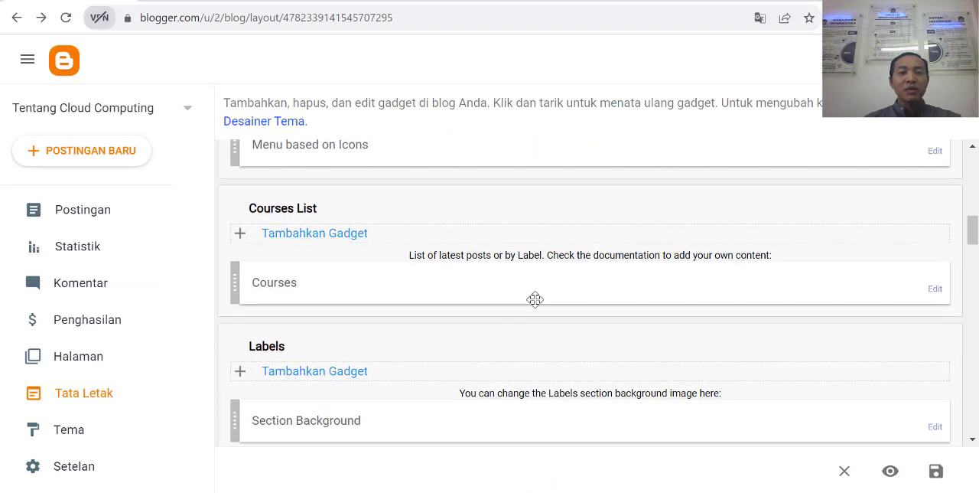
scroll(541, 303, down, 5)
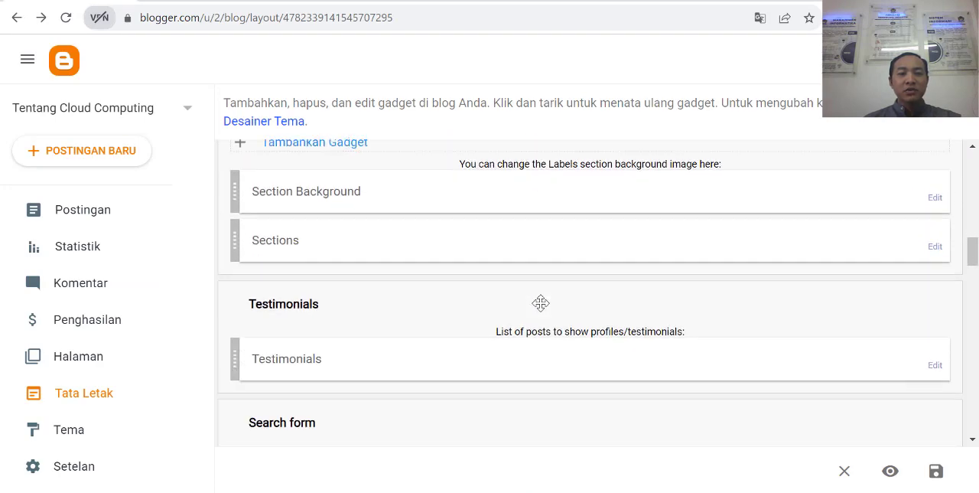
scroll(542, 302, down, 2)
scroll(541, 303, up, 8)
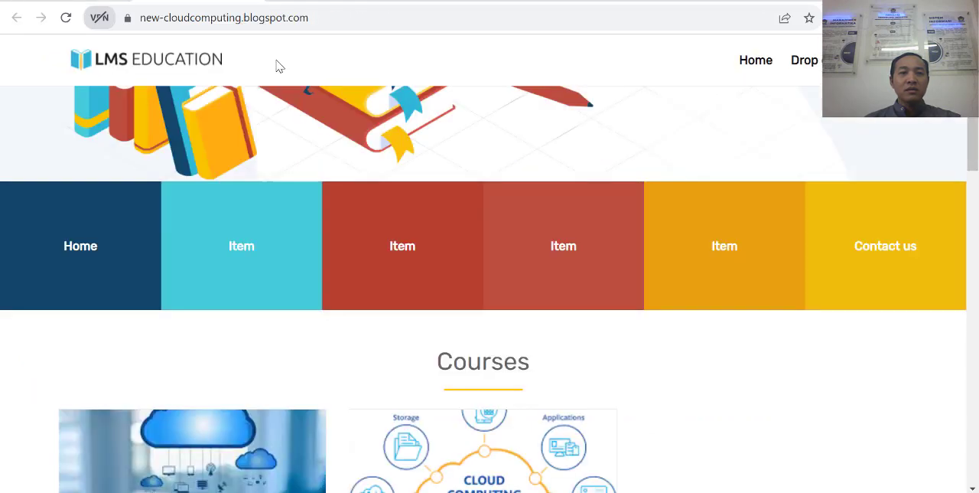
scroll(437, 284, up, 3)
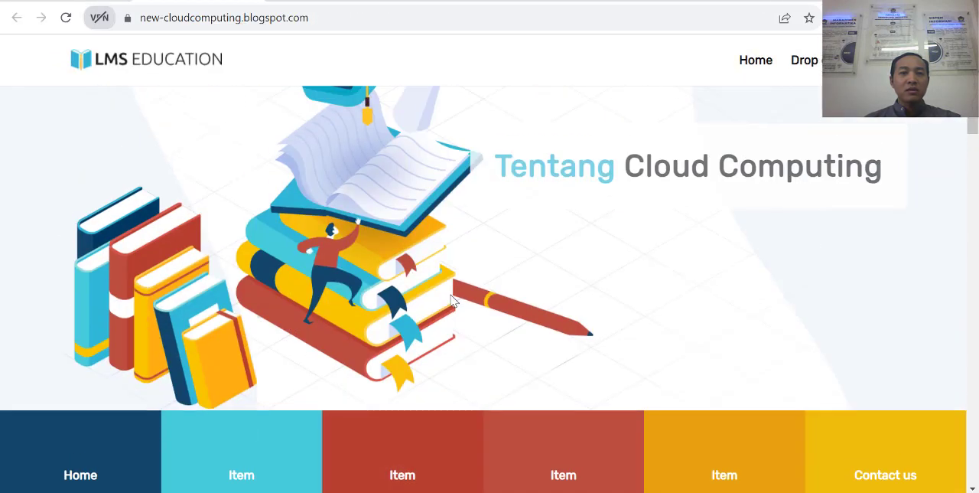
scroll(437, 284, down, 2)
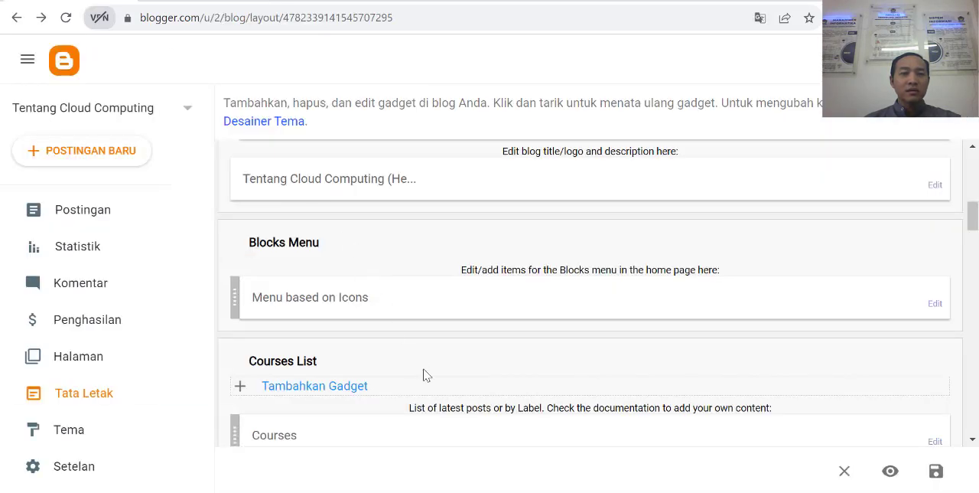
scroll(426, 375, down, 3)
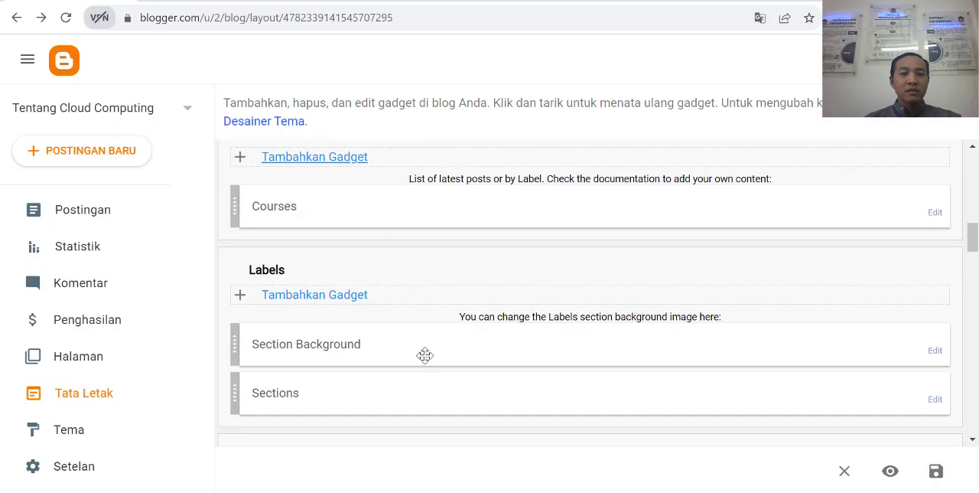
scroll(424, 354, down, 3)
scroll(452, 350, up, 10)
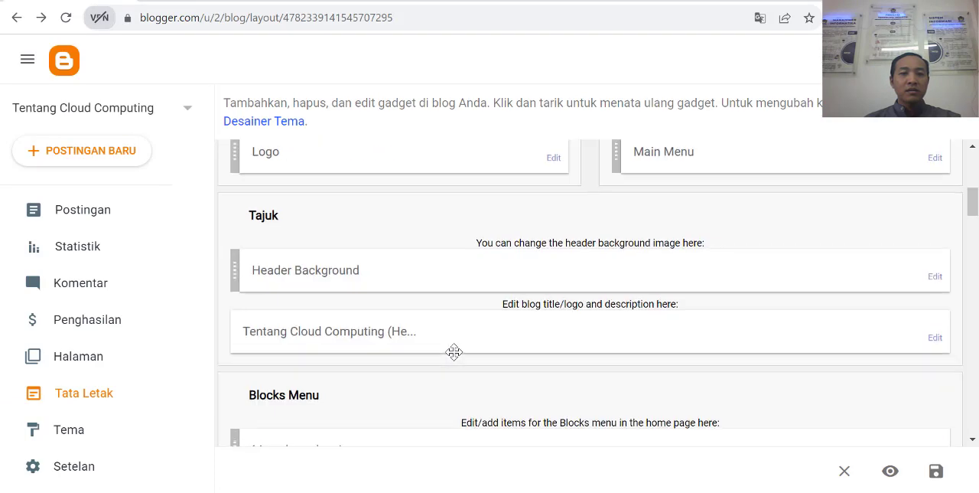
scroll(454, 361, down, 1)
scroll(453, 361, down, 1)
scroll(472, 346, down, 3)
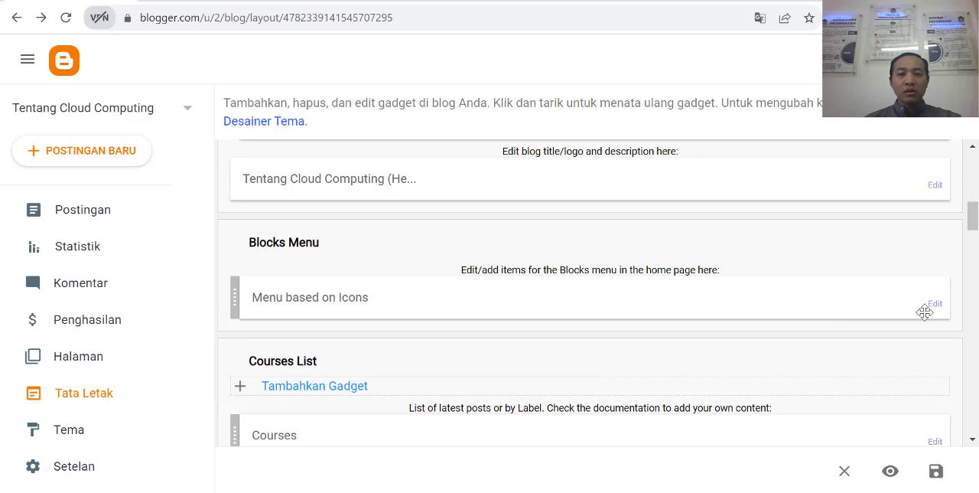
scroll(927, 313, down, 1)
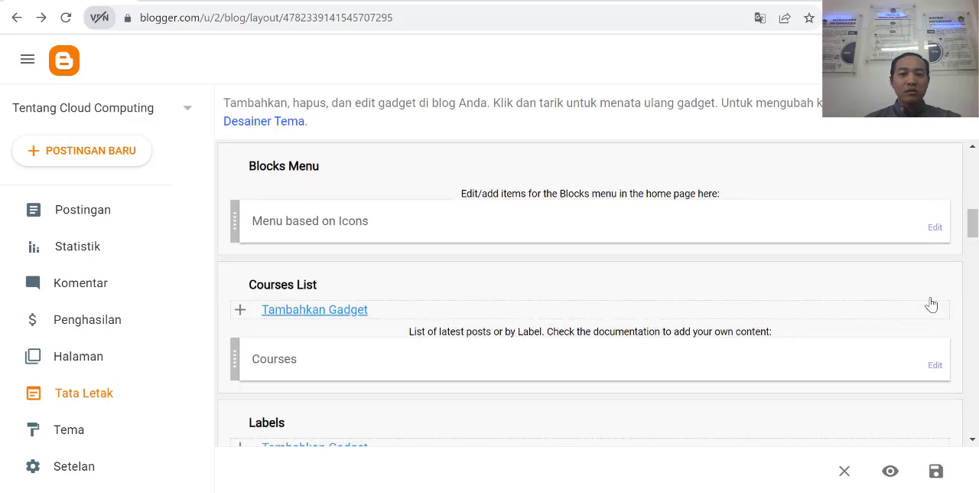
click(935, 229)
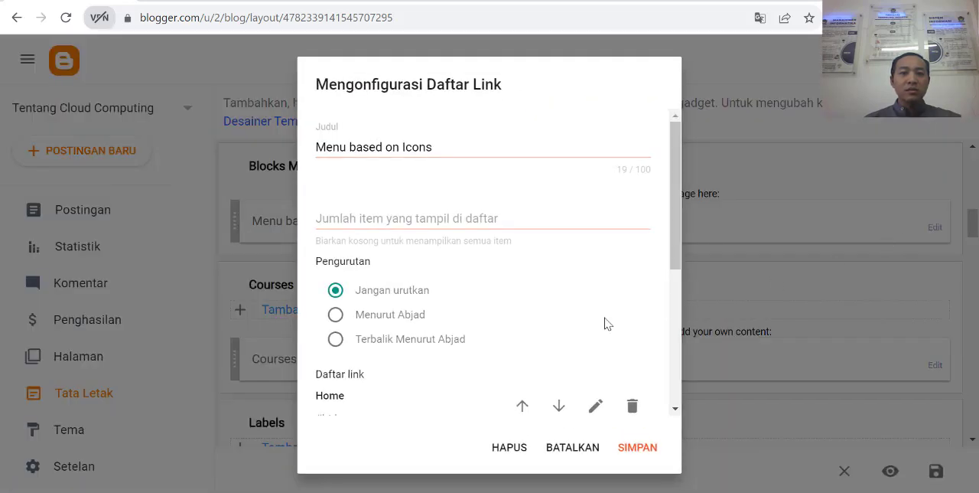
scroll(535, 329, down, 4)
scroll(406, 245, up, 2)
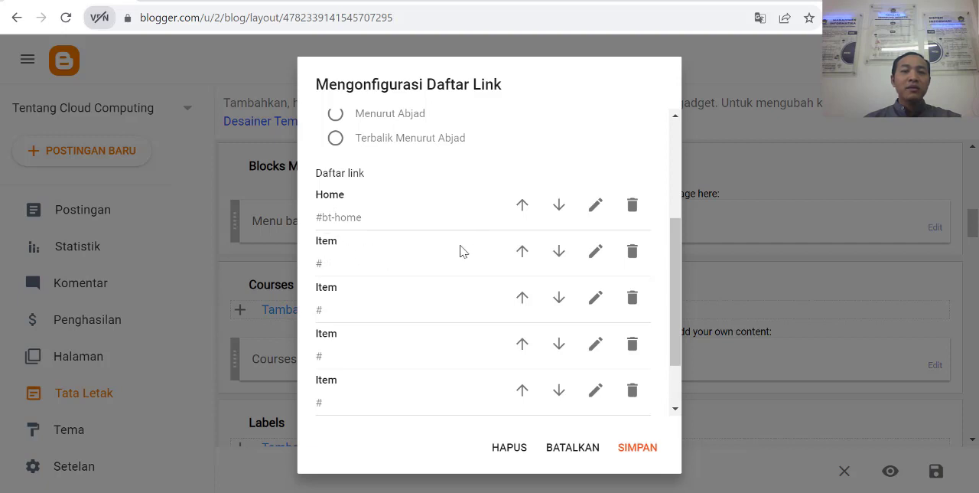
click(595, 252)
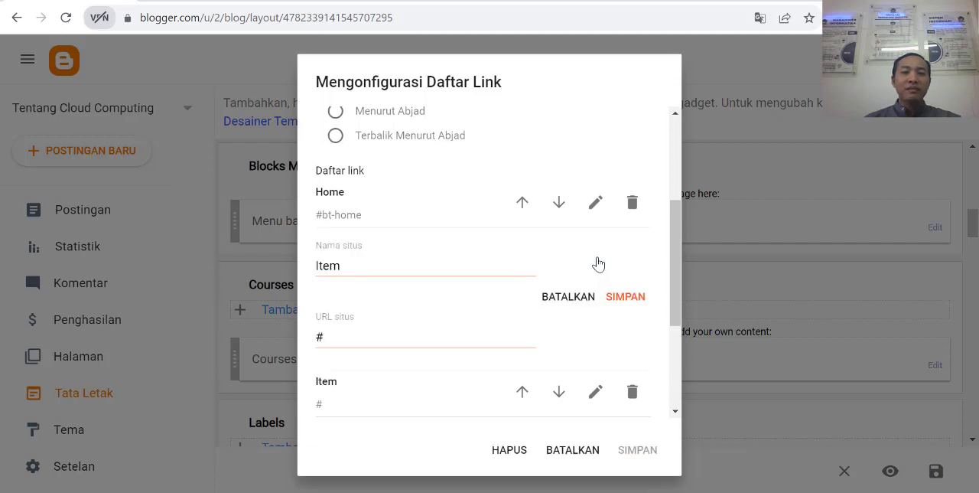
double_click(391, 268)
text(Tenta)
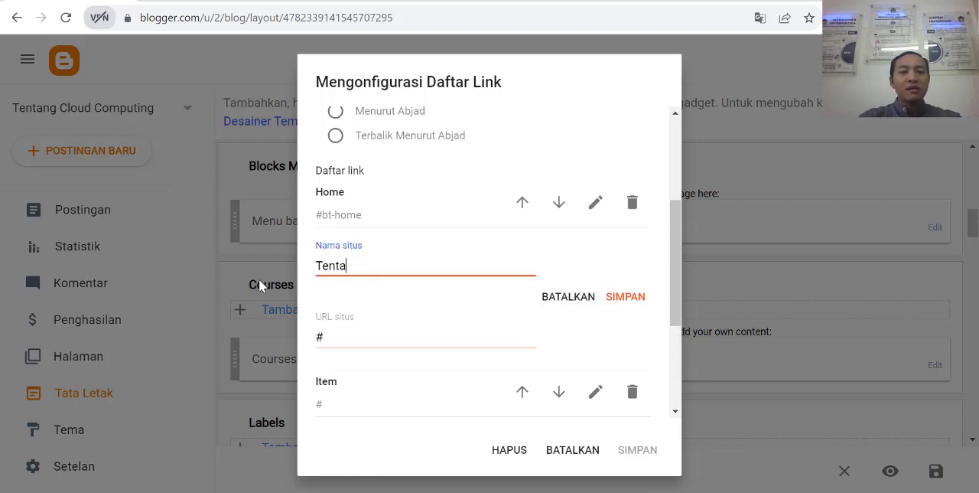
text(ng )
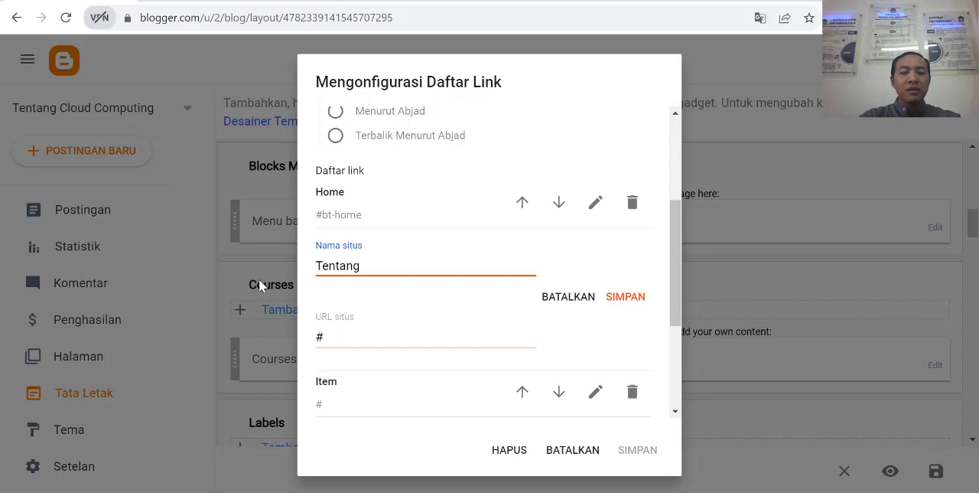
text(Kami)
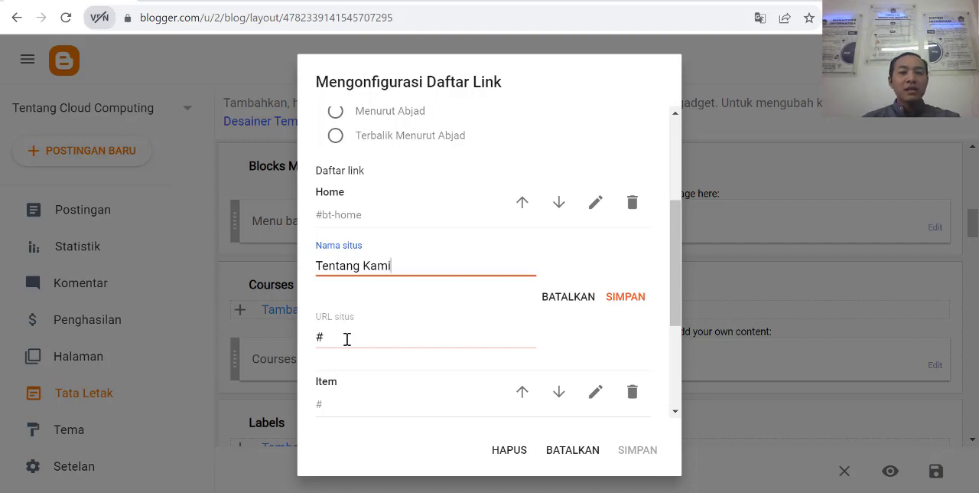
drag(345, 339, 290, 342)
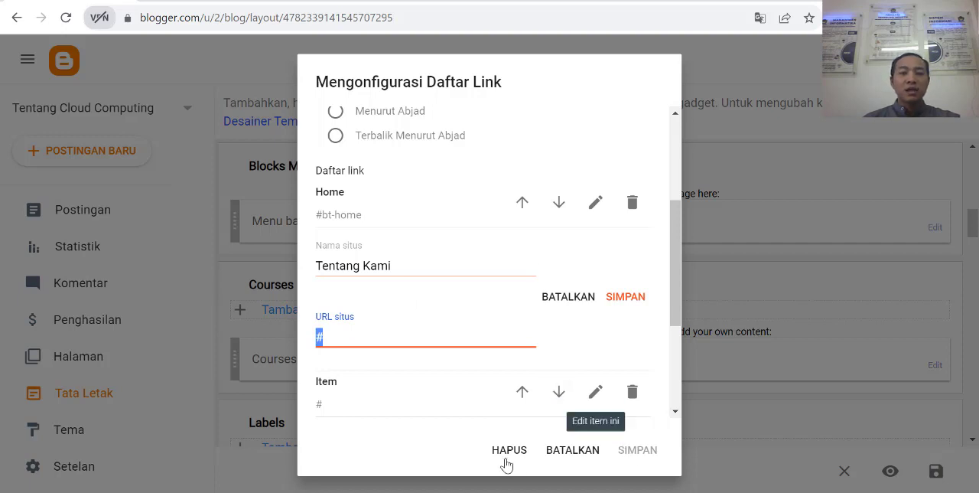
click(573, 451)
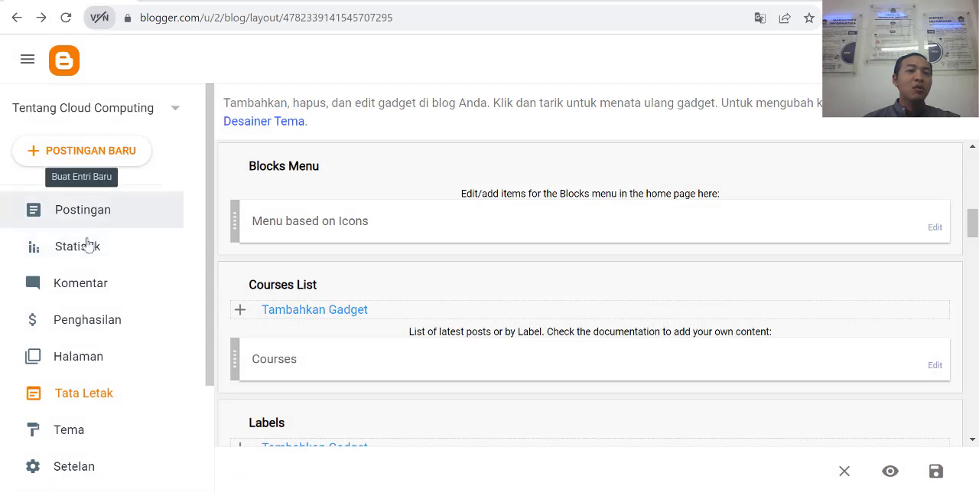
Step: Open the blog's page list (Halaman) in a new browser tab and switch to it
scroll(84, 301, down, 1)
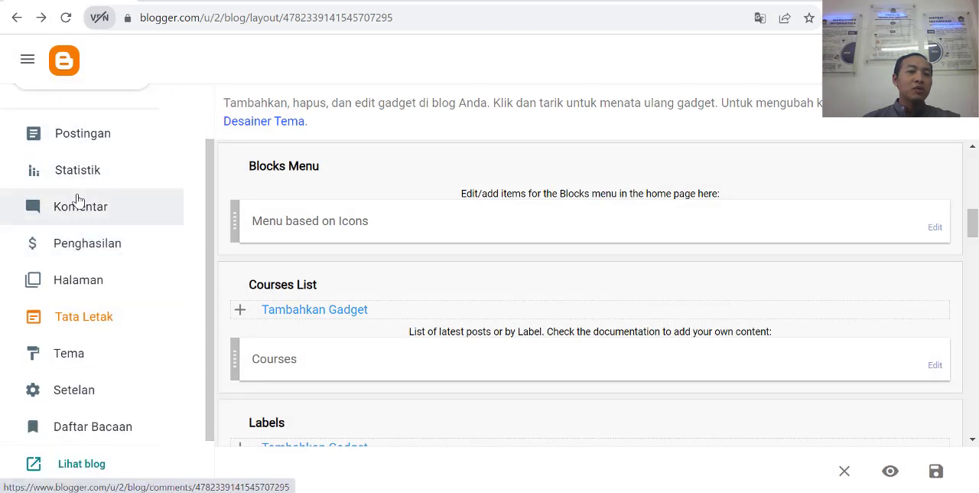
right_click(80, 284)
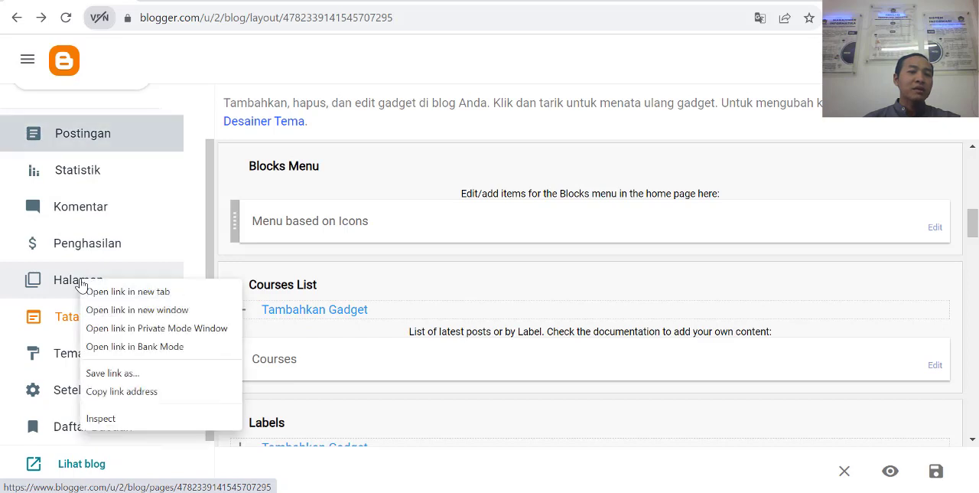
click(118, 296)
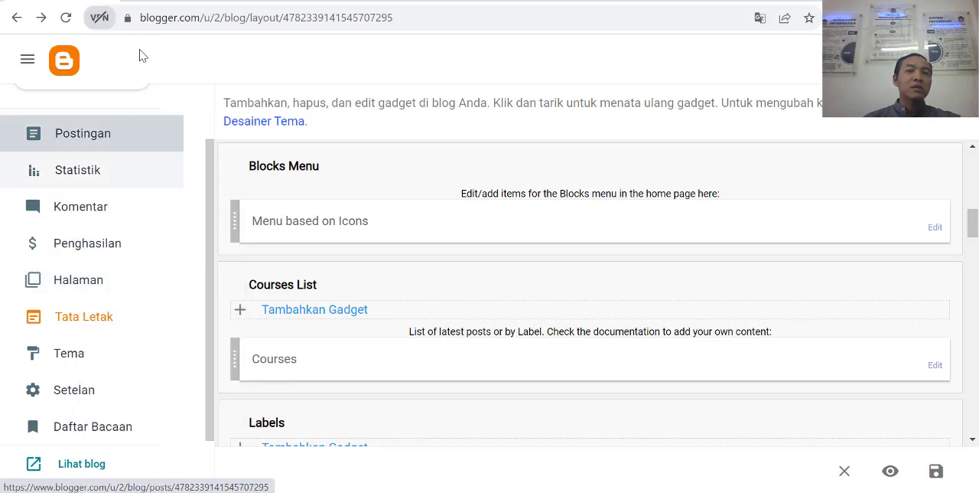
click(170, 2)
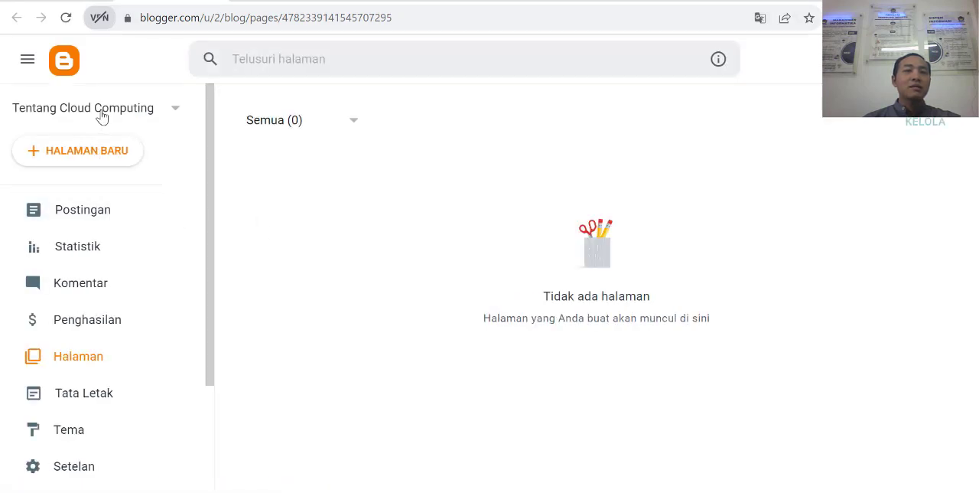
Step: Create a new blog page and title it "Tentang Kami"
click(74, 158)
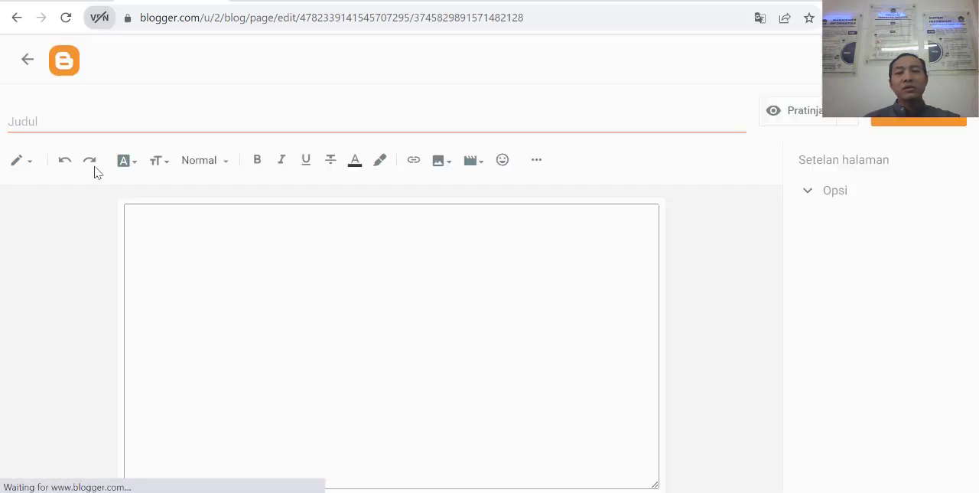
click(188, 124)
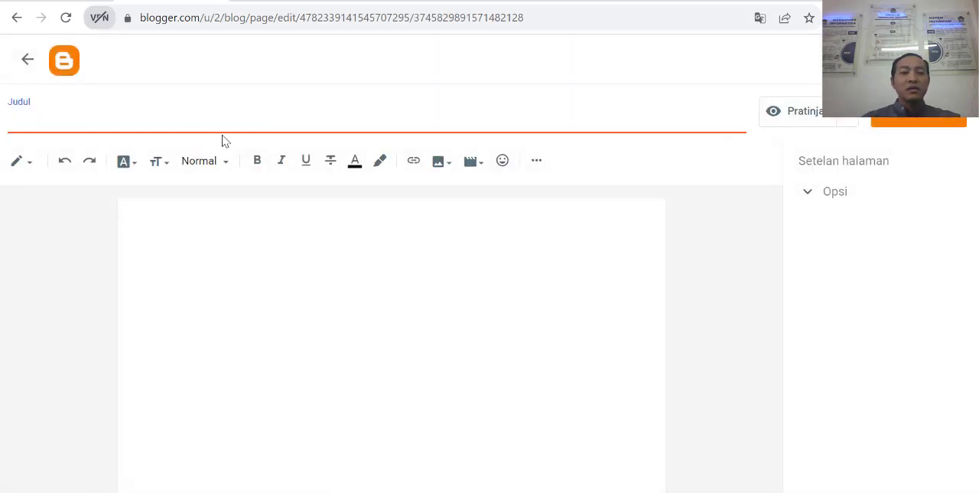
text(te)
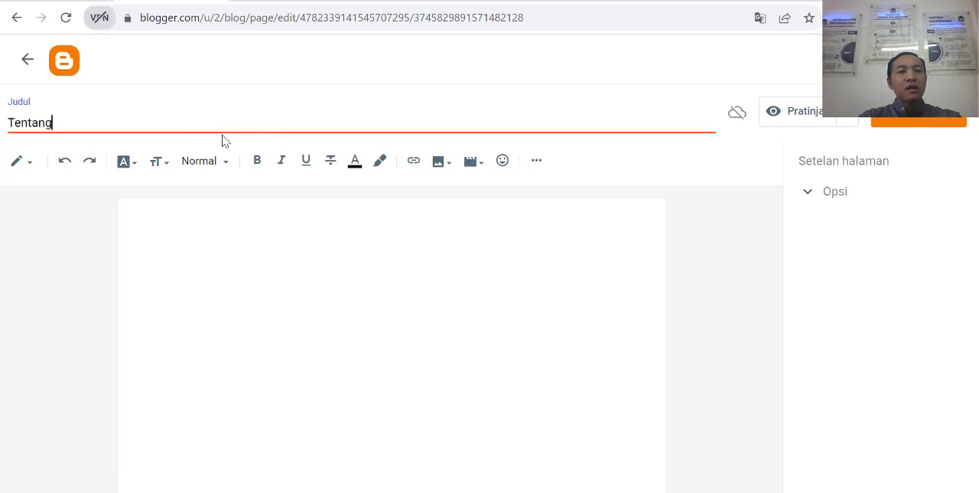
text(ntang Kamu)
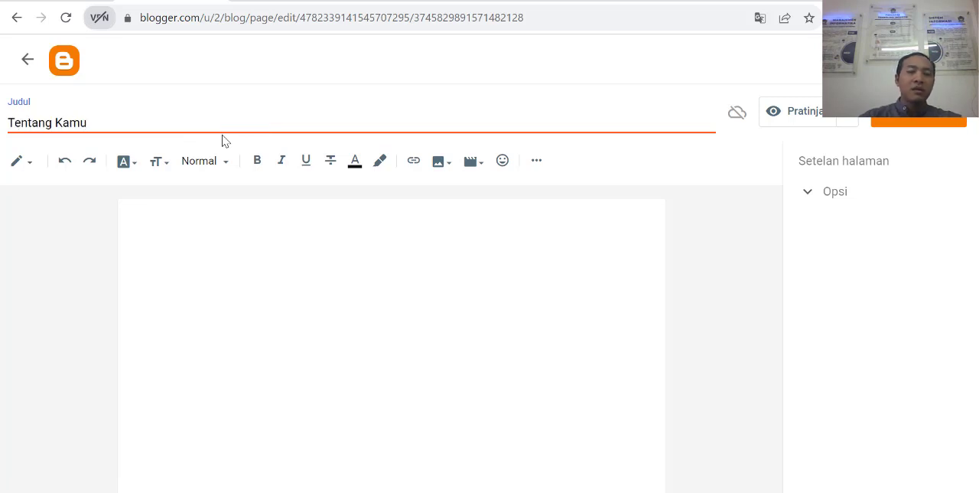
key(BackSpace)
text(i)
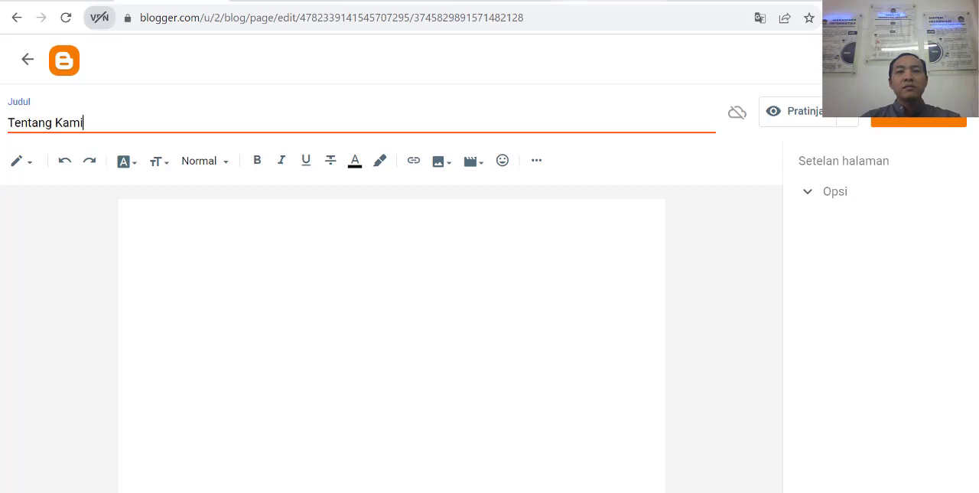
Step: Switch to lipsum.com and copy the "Where does it come from?" section with its heading and both paragraphs
click(605, 1)
scroll(587, 249, down, 5)
scroll(352, 186, up, 1)
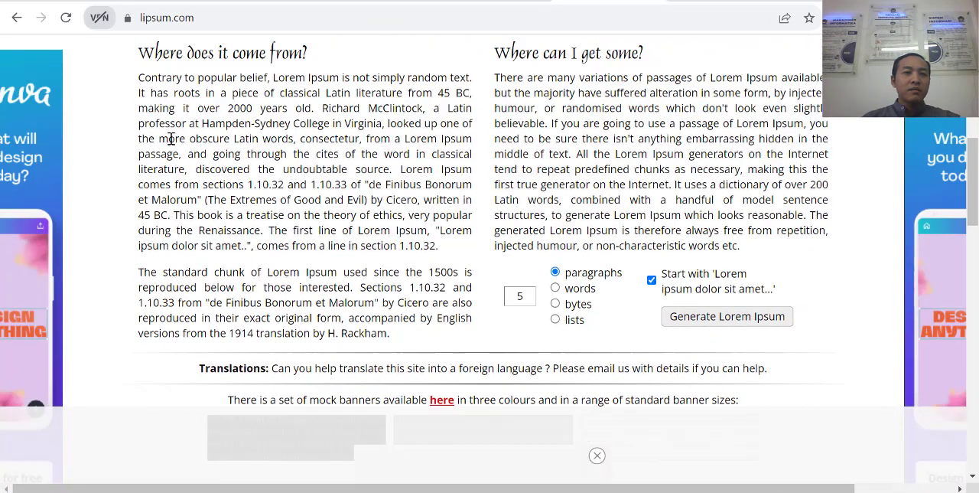
scroll(157, 144, up, 1)
drag(140, 136, 403, 415)
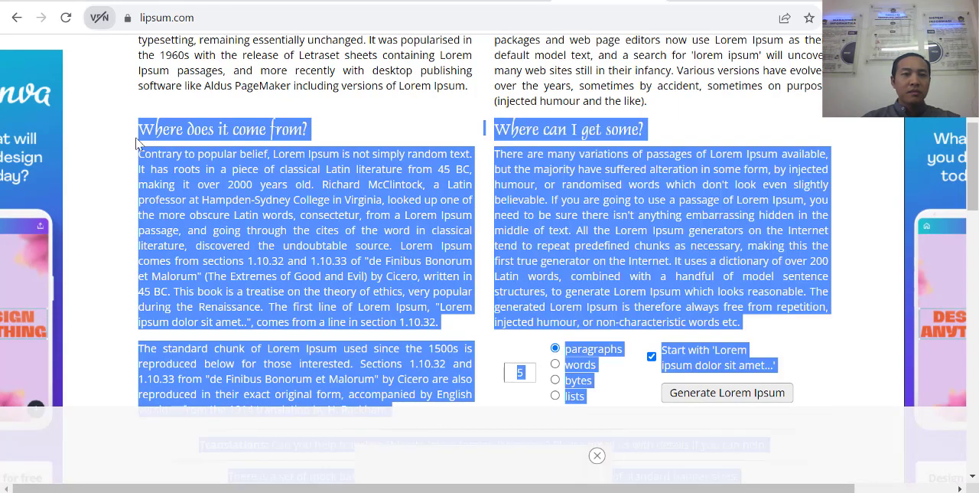
drag(138, 136, 380, 396)
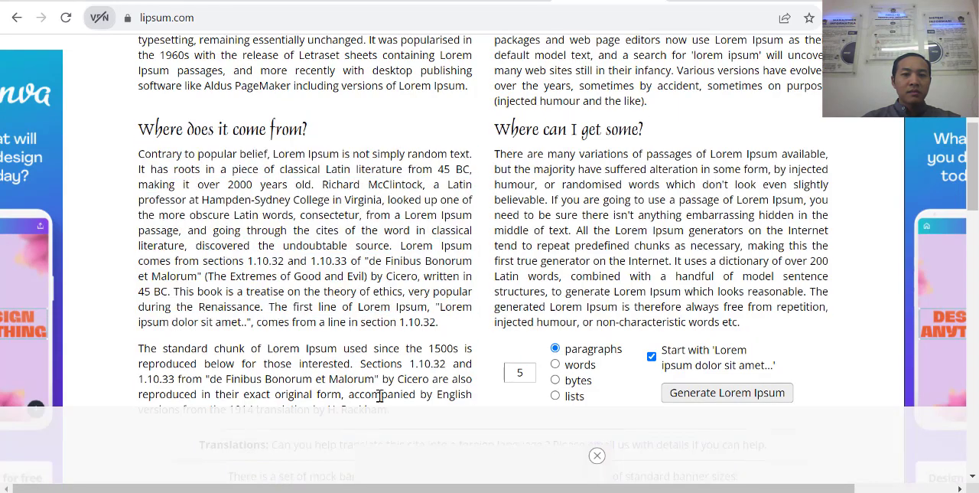
drag(138, 129, 388, 404)
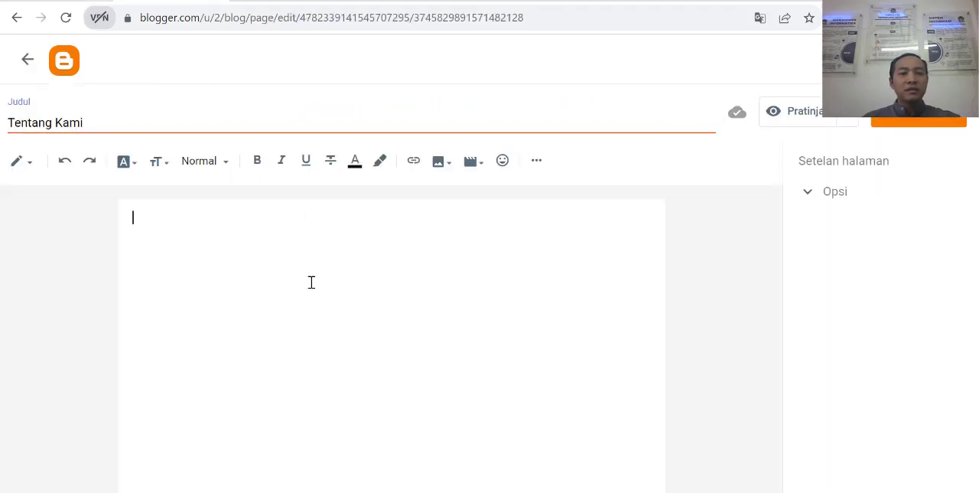
Step: Paste the copied text into the Tentang Kami page body and remove the blank line and leading space before its heading
text(Where does it come from? Contrary to popular belief, Lorem Ipsum is not simply random text. It has roots in a piece of classical Latin literature from 45 BC, making it over 2000 years old. Richard McClintock, a Latin professor at Hampden-Sydney College in Virginia, looked up one of the more obscure Latin words, consectetur, from a Lorem Ipsum passage, and going through the cites of the word in classical literature, discovered the undoubtable source. Lorem Ipsum comes from sections 1.10.32 and 1.10.33 of "de Finibus Bonorum et Malorum" (The Extremes of Good and Evil) by Cicero, written in 45 BC. This book is a treatise on the theory of ethics, very popular during the Renaissance. The first line of Lorem Ipsum, "Lorem ipsum dolor sit amet..", comes from a line in section 1.10.32. The standard chunk of Lorem Ipsum used since the 1500s is reproduced below for those interested. Sections 1.10.32 and 1.10.33 from "de Finibus Bonorum et Malorum" by Cicero are also reproduced in their exact original form, accompanied by English versions from the 1914 translation by H. Rackham)
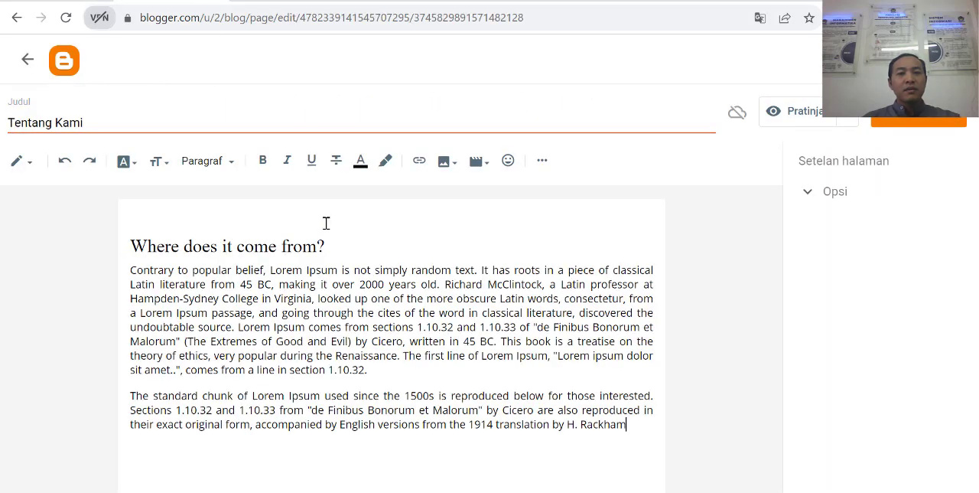
key(Delete)
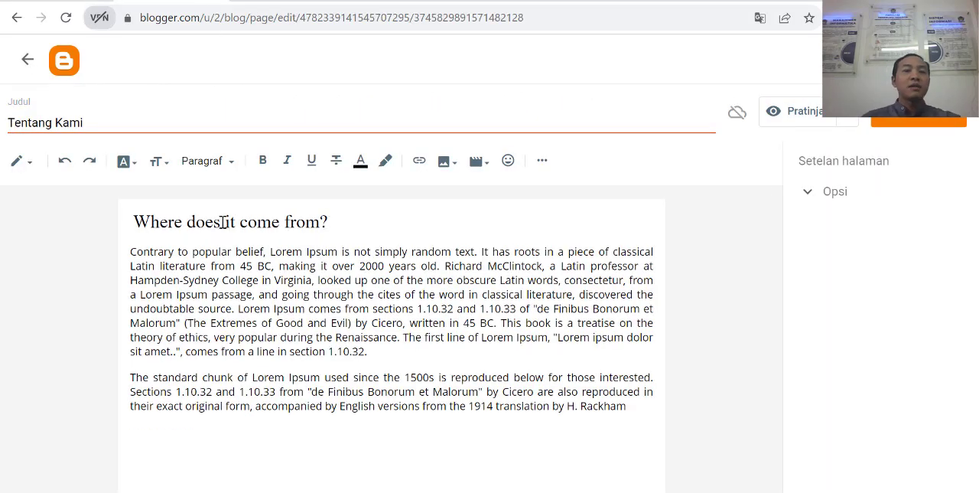
drag(348, 221, 146, 220)
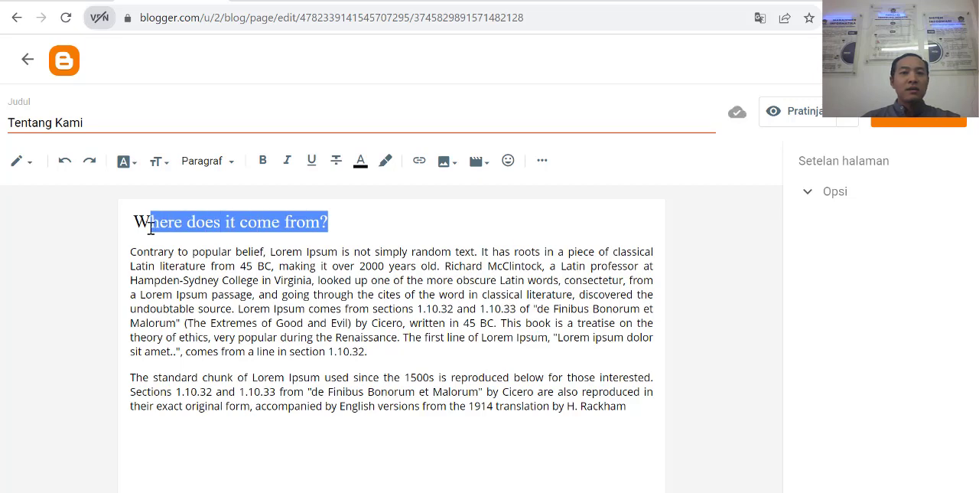
click(140, 222)
key(BackSpace)
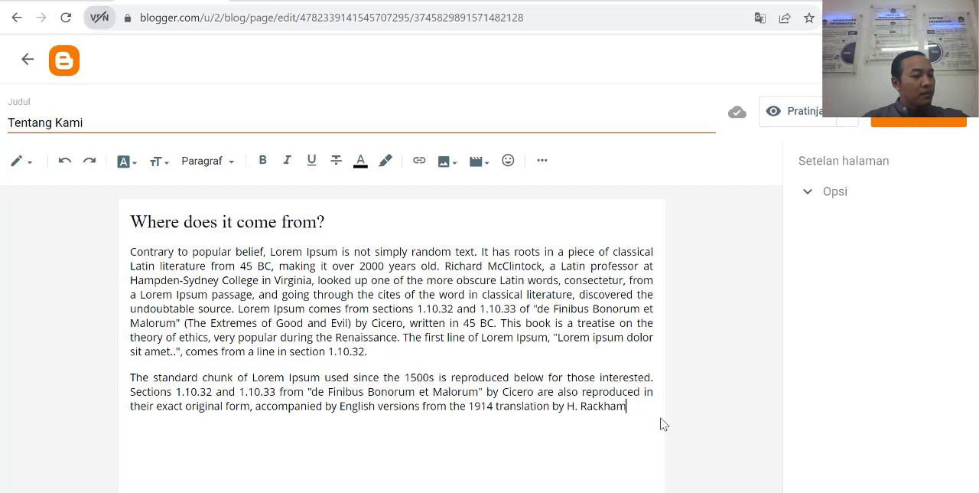
Step: Publish the Tentang Kami page, then reopen it from the page list to check its content and return to the list
click(917, 125)
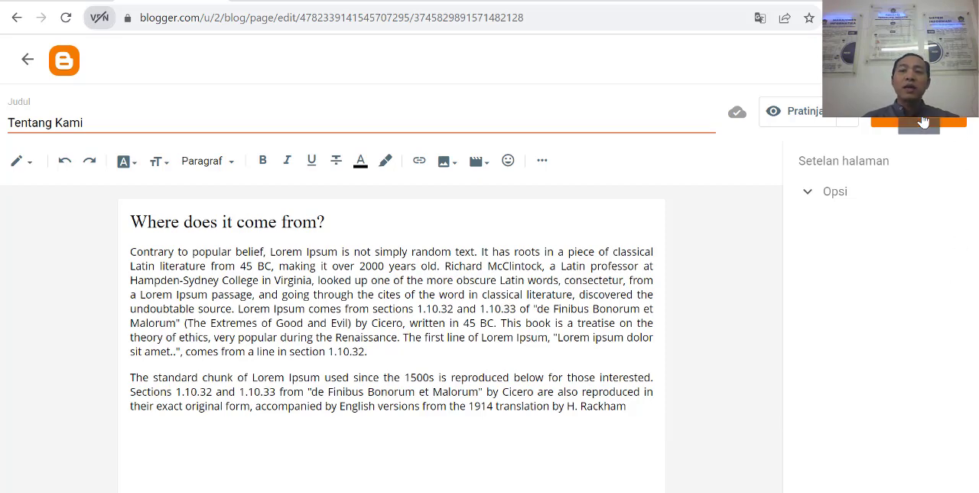
click(582, 310)
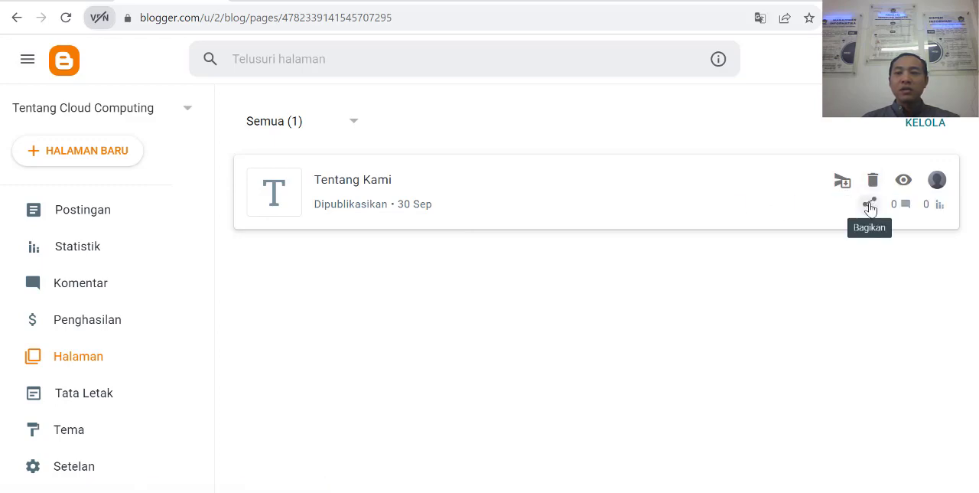
click(341, 183)
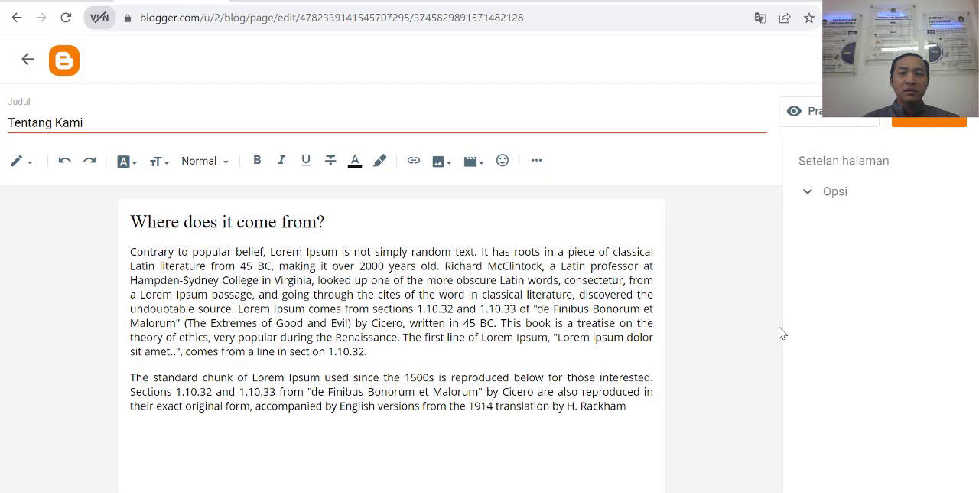
click(28, 58)
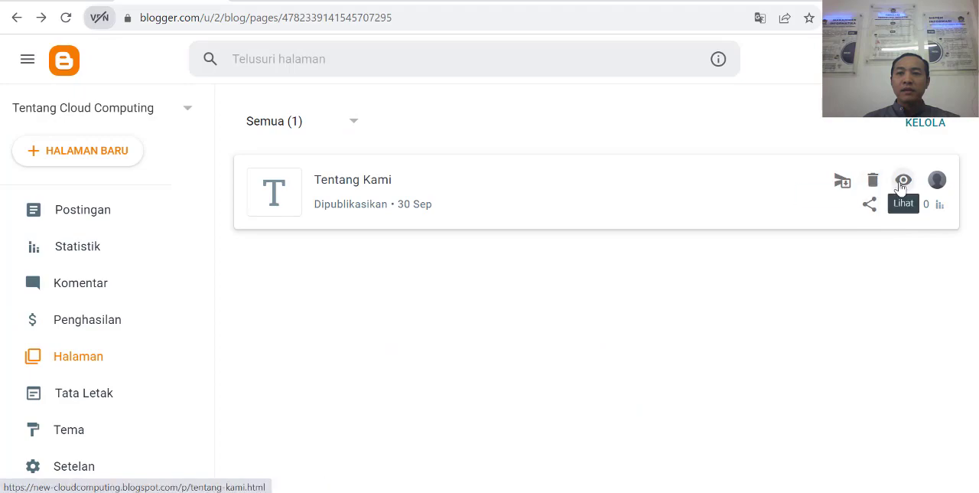
Step: View the published Tentang Kami page, copy its full URL, and return to the blog layout
click(902, 183)
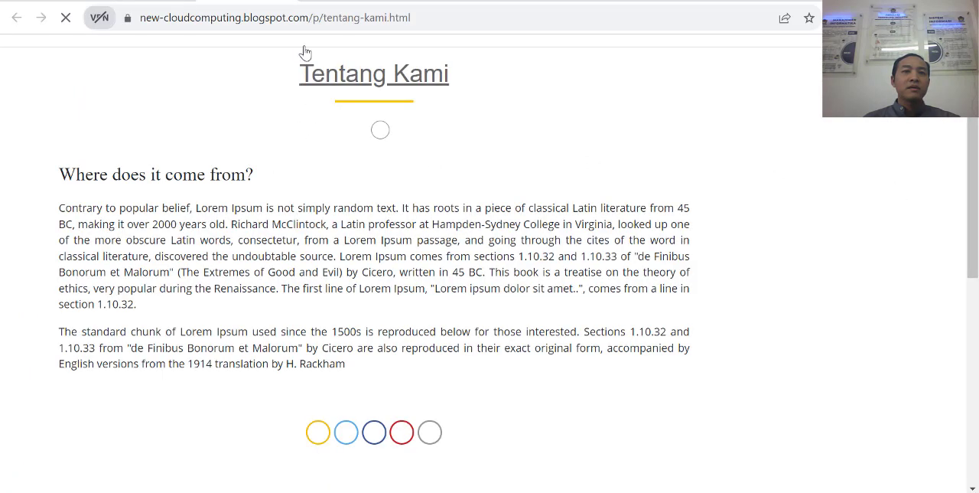
scroll(570, 260, down, 4)
scroll(558, 268, up, 5)
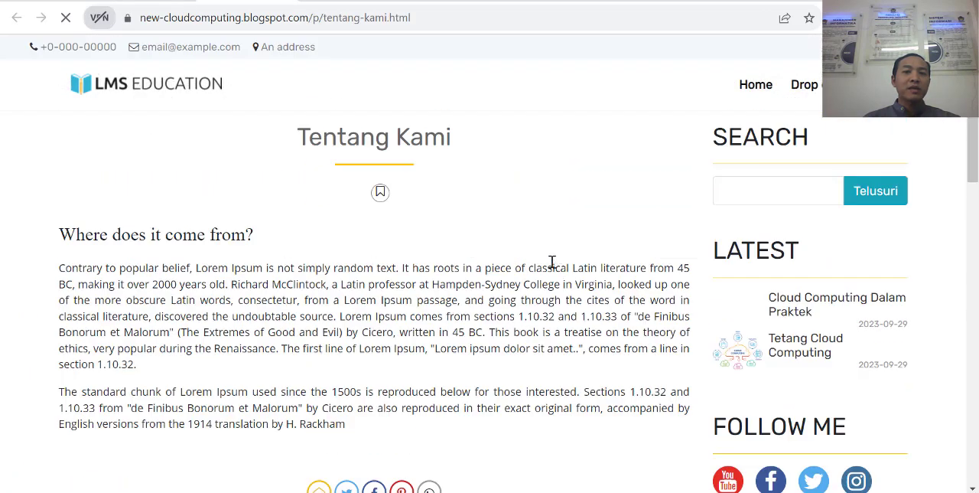
click(439, 18)
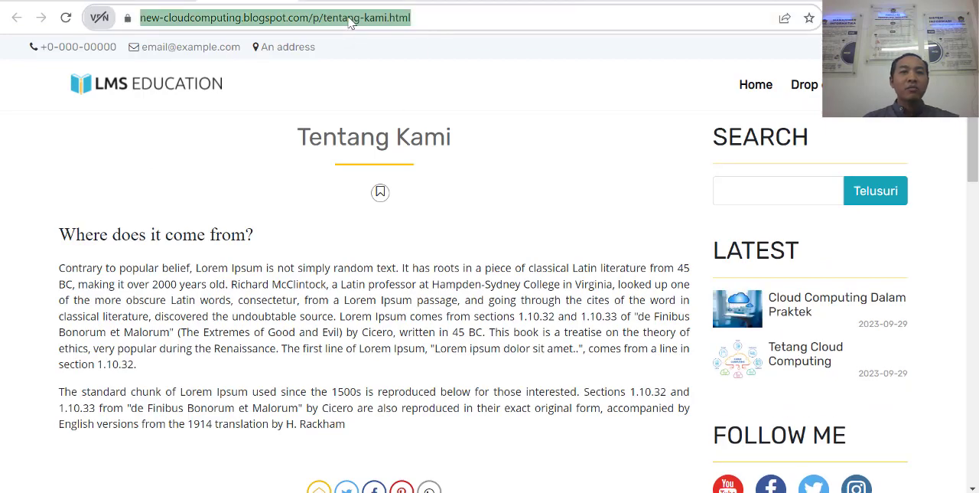
scroll(417, 222, down, 5)
scroll(421, 243, up, 5)
right_click(363, 25)
click(401, 105)
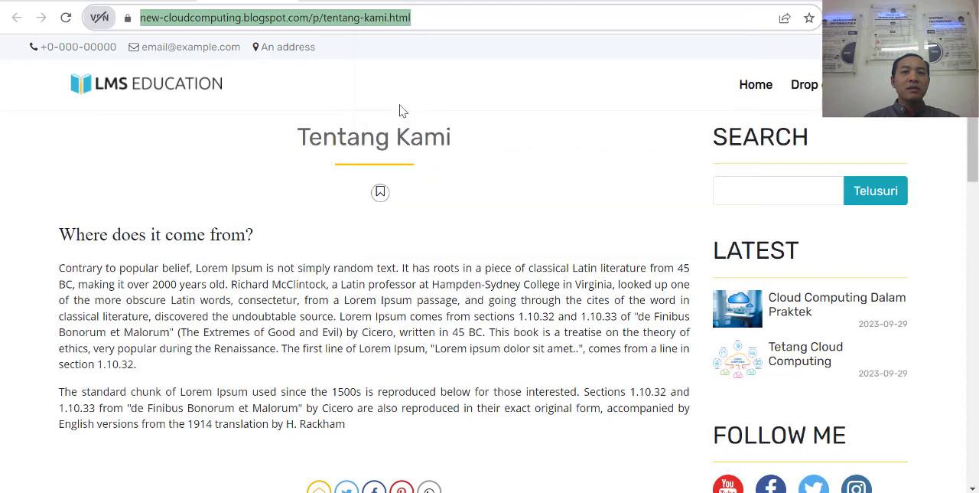
click(153, 1)
click(69, 0)
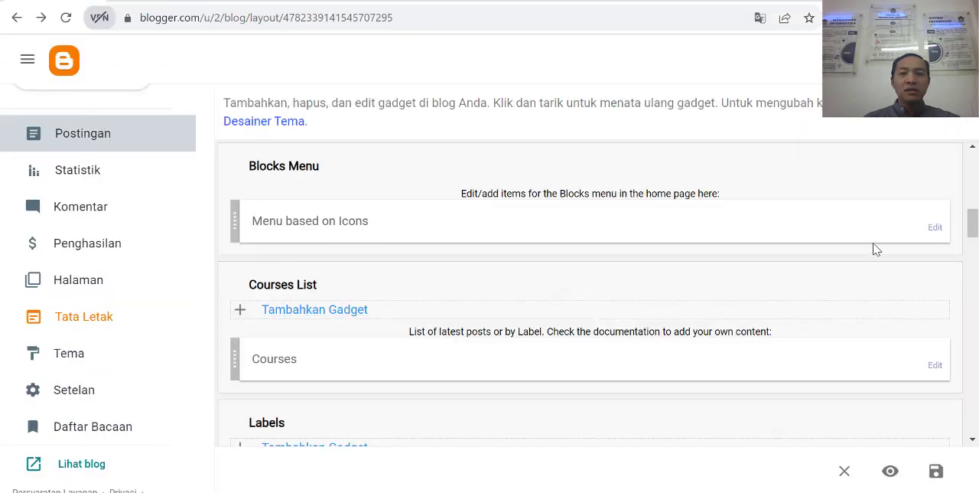
Step: Open the Menu based on Icons gadget in the Blocks Menu section and rename the first Item link to Tentang Kami
click(935, 227)
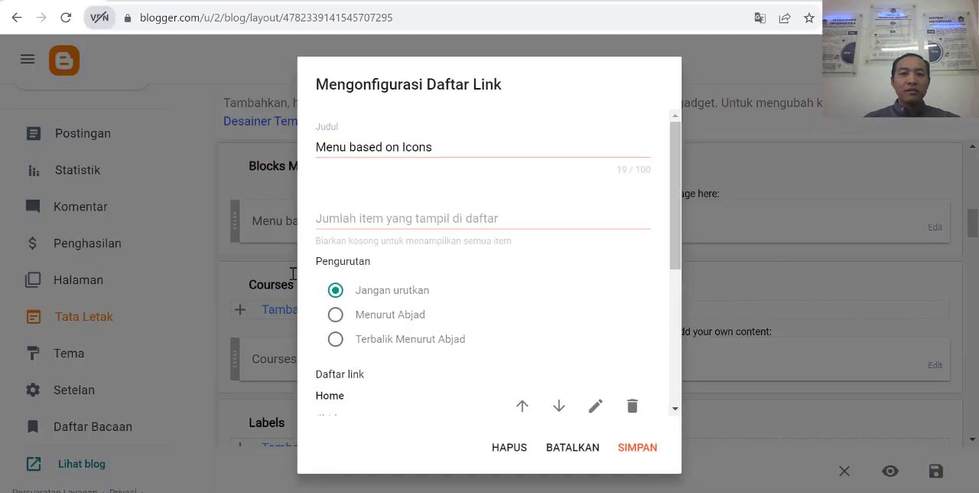
scroll(432, 283, down, 4)
scroll(398, 256, up, 1)
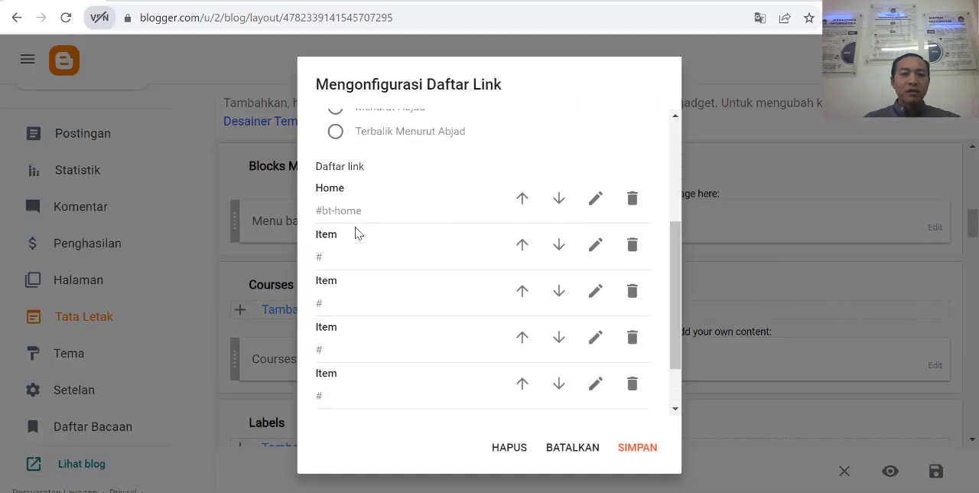
click(595, 252)
click(374, 262)
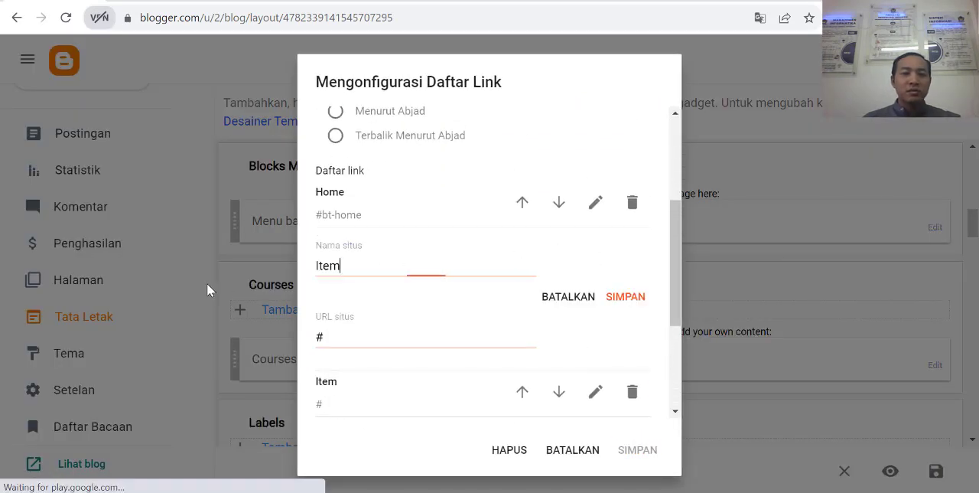
key(ctrl+a)
text(Tentang )
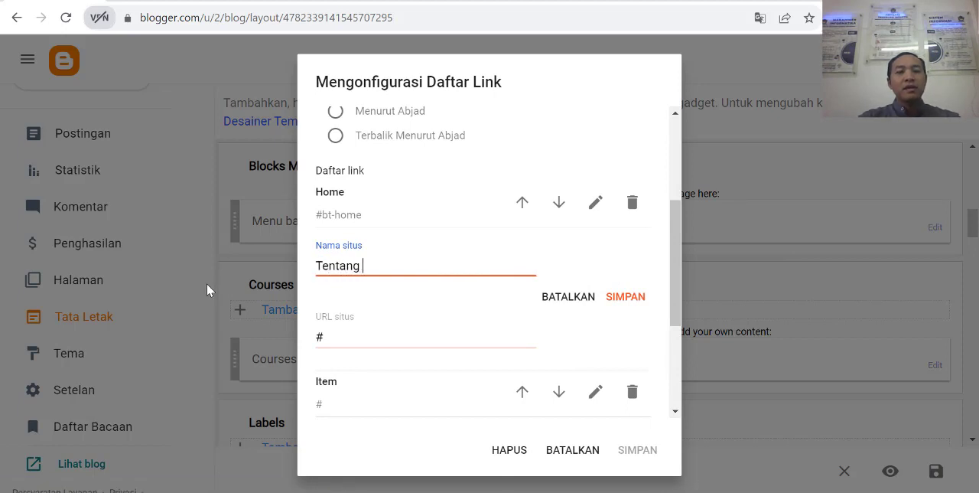
text(Kami)
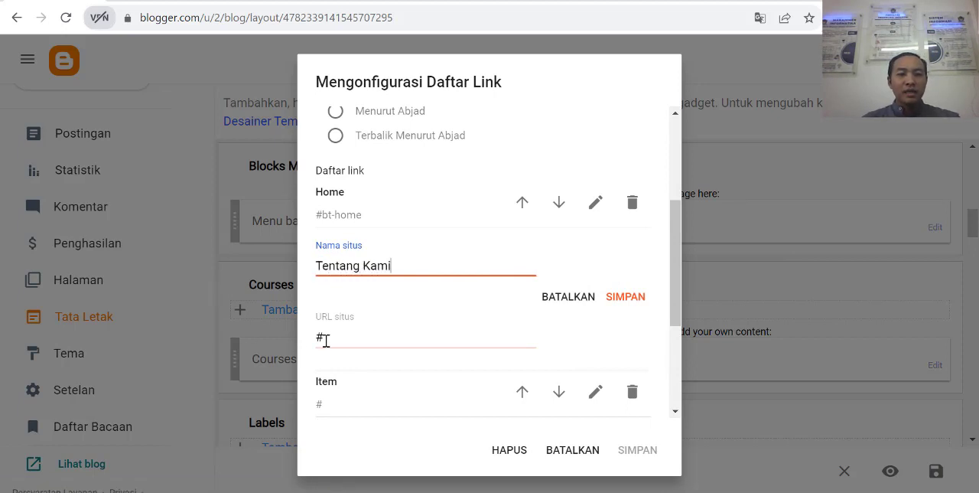
Step: Replace the Tentang Kami link's placeholder URL with the copied page address and save the link
drag(327, 341, 292, 337)
key(ctrl+v)
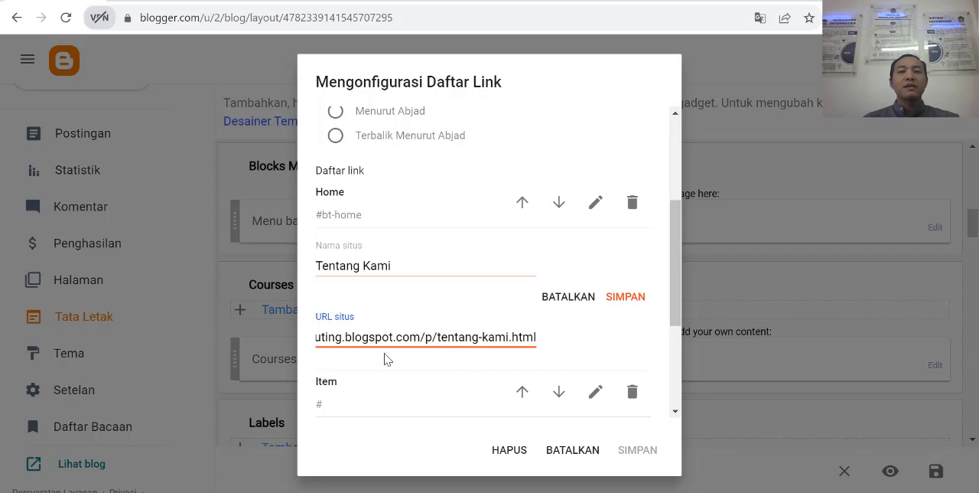
scroll(595, 343, down, 1)
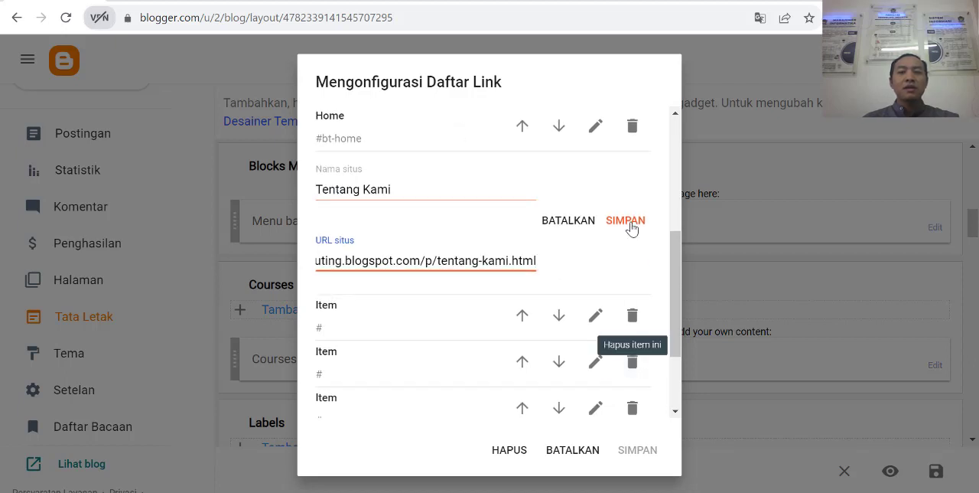
scroll(632, 316, up, 1)
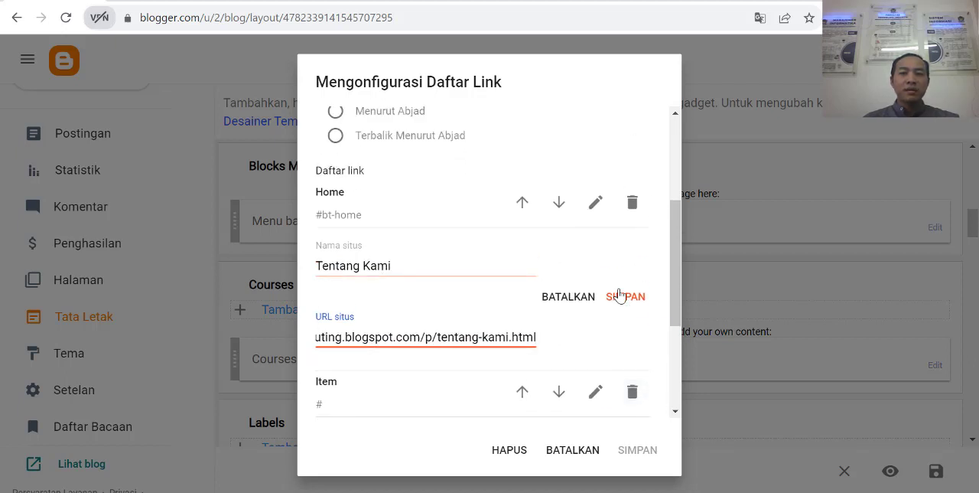
click(625, 296)
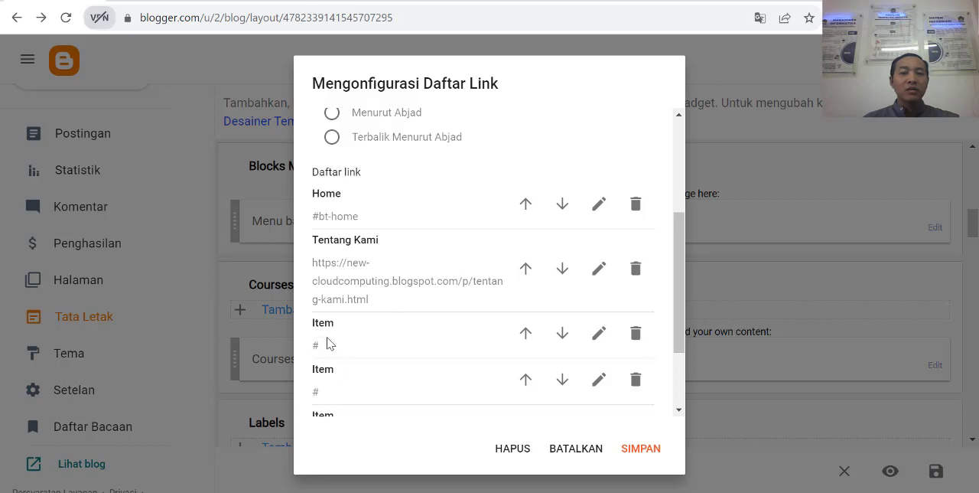
Step: Rename the Item link directly below Tentang Kami to Materi Kuliah, keep its # URL, and save the link
click(599, 333)
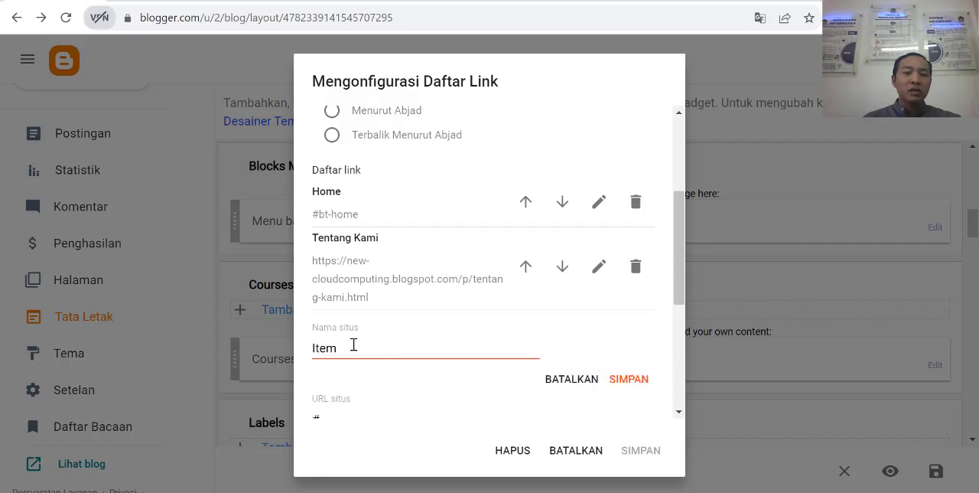
drag(353, 345, 262, 355)
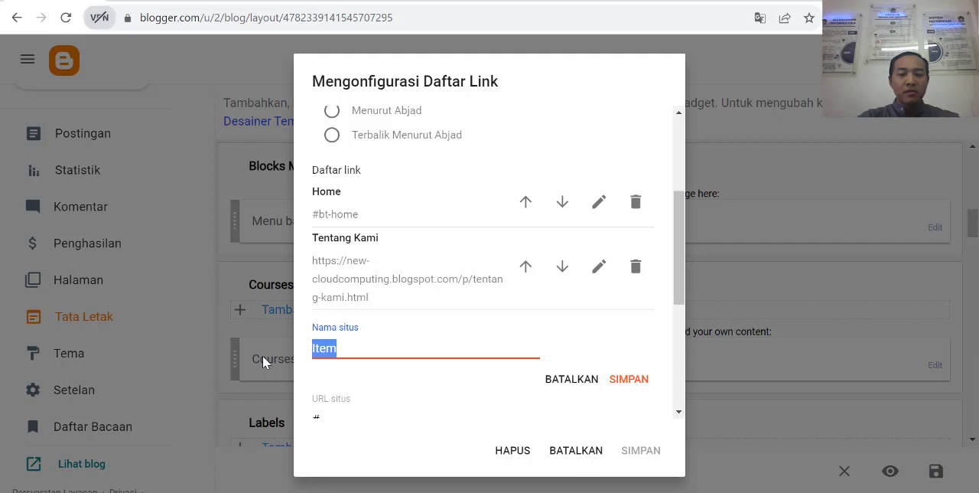
text(Materi )
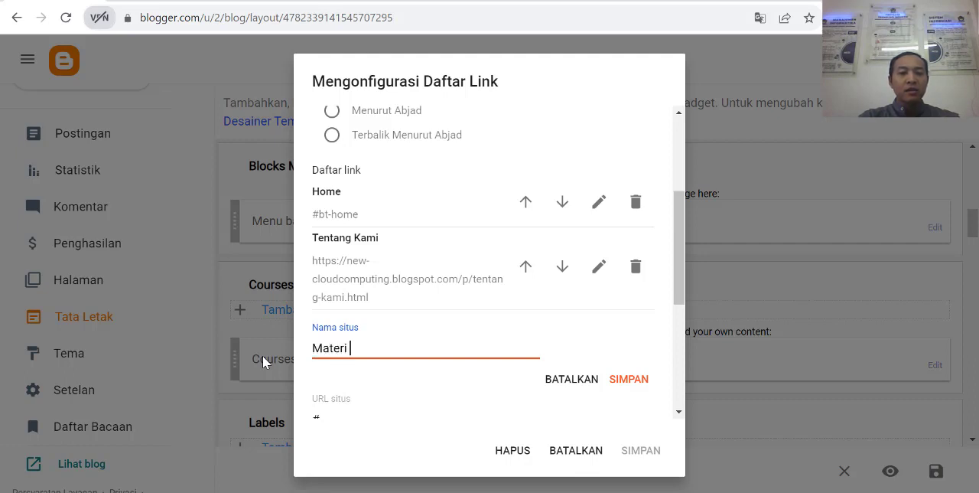
text(Kuliah)
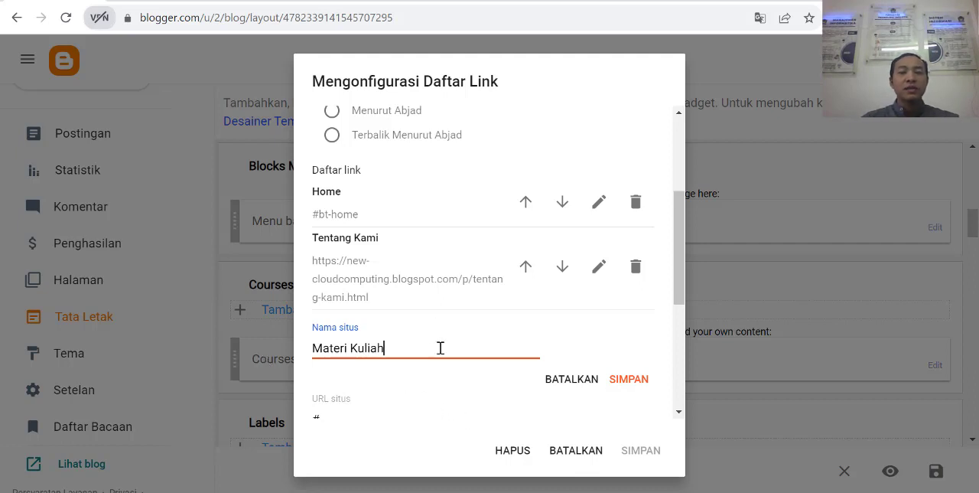
scroll(432, 359, down, 2)
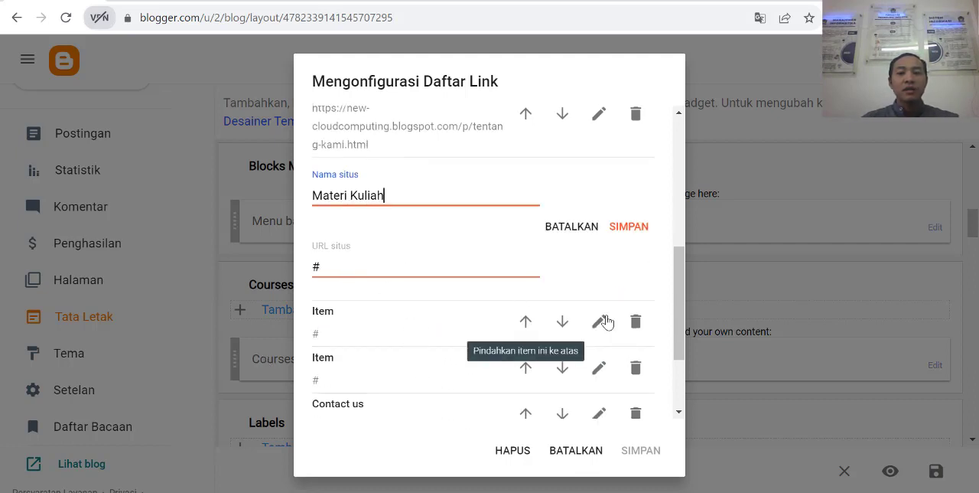
click(634, 228)
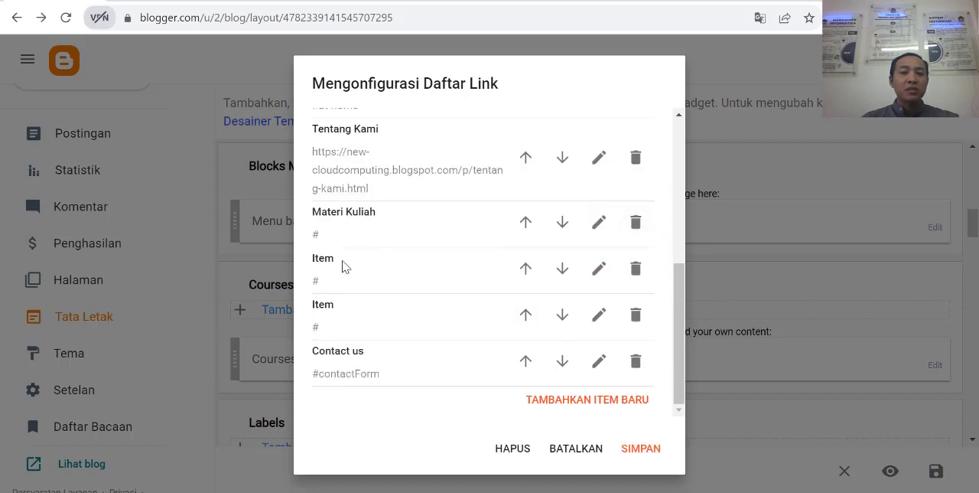
Step: Rename the Item link below Materi Kuliah to Galeri Foto, keep its # URL, and save the link
click(598, 268)
click(354, 284)
drag(355, 284, 283, 288)
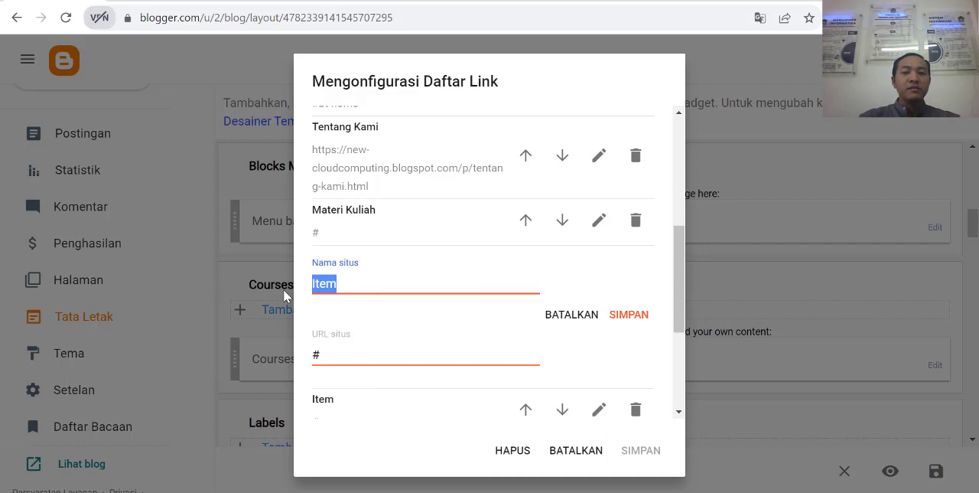
text(G)
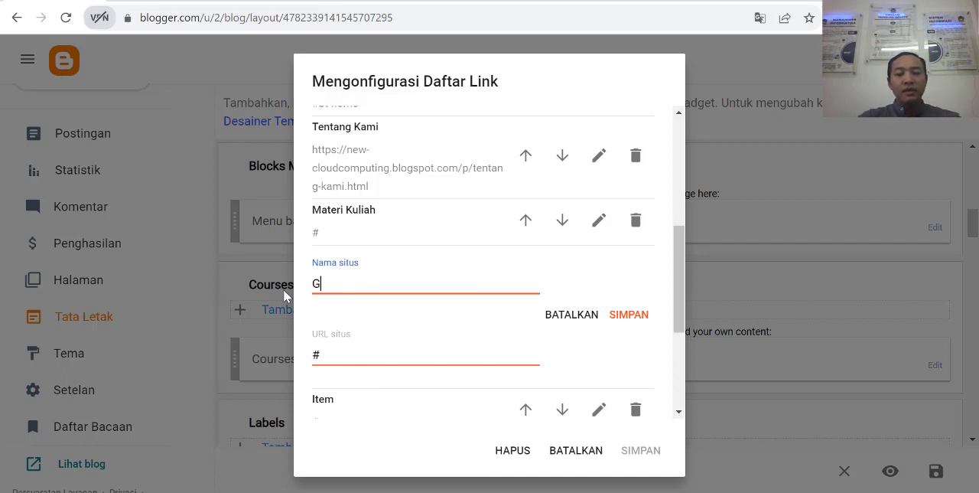
text(aleri Foto)
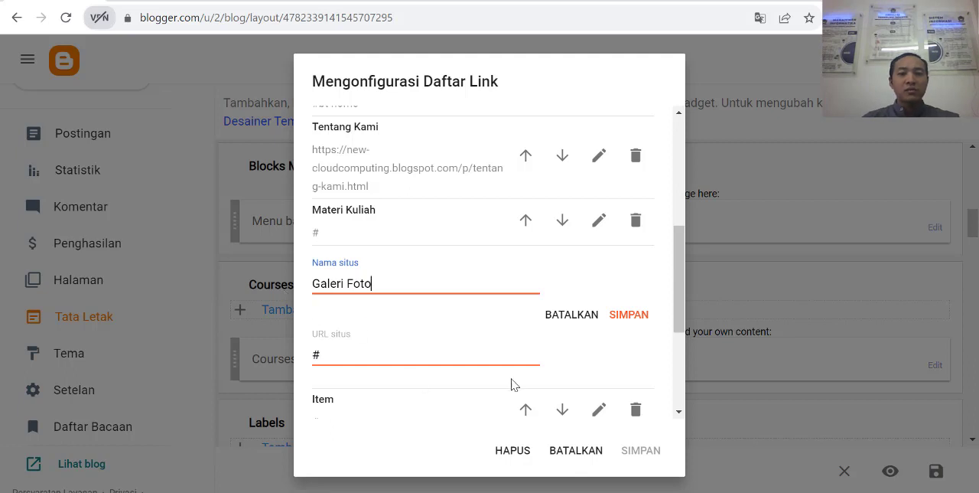
click(629, 315)
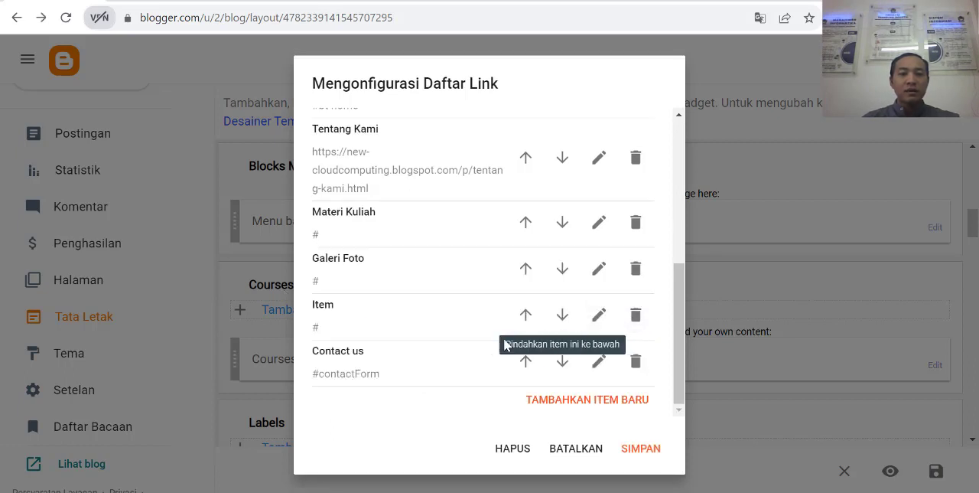
Step: Rename the last remaining Item link to Download, save the link, and save the Menu based on Icons gadget
click(607, 320)
drag(365, 336, 236, 334)
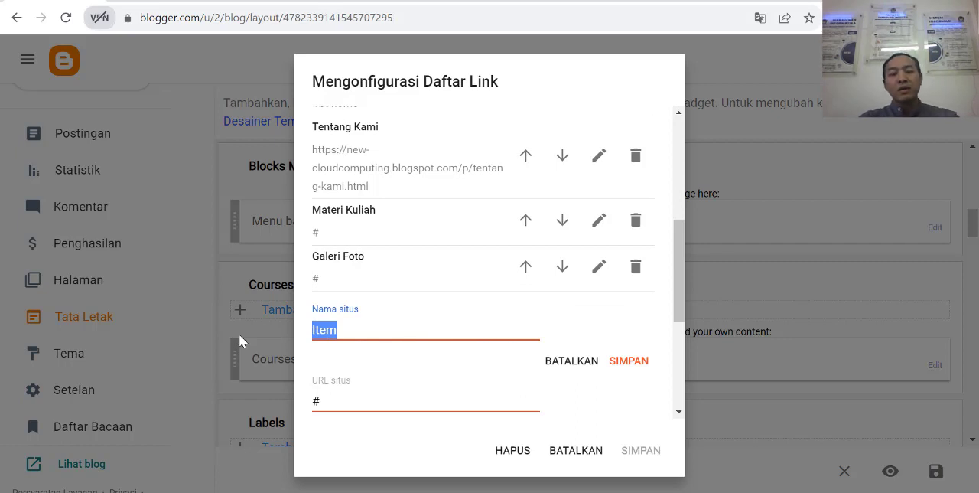
key(BackSpace)
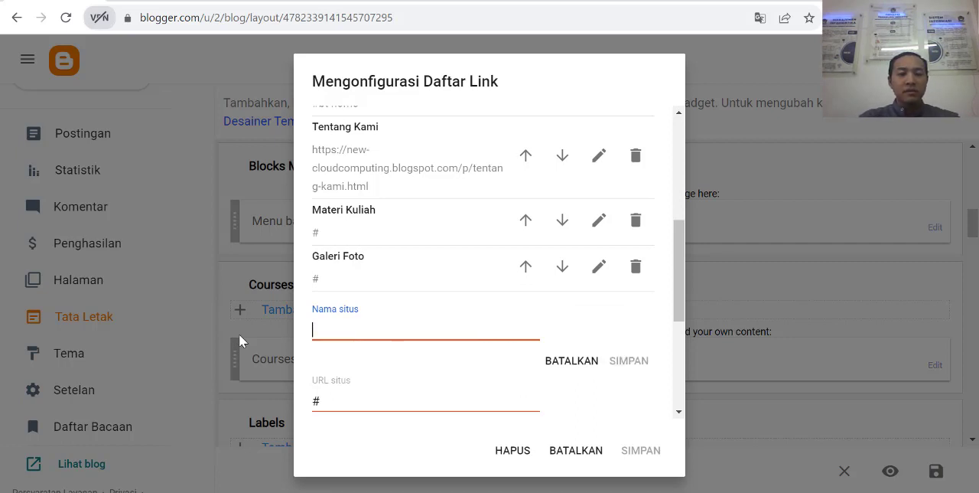
text(Download)
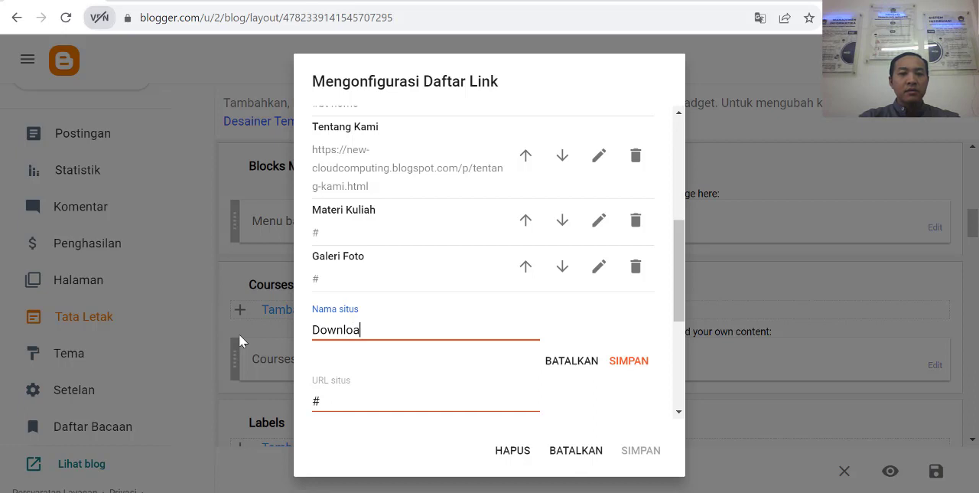
click(629, 361)
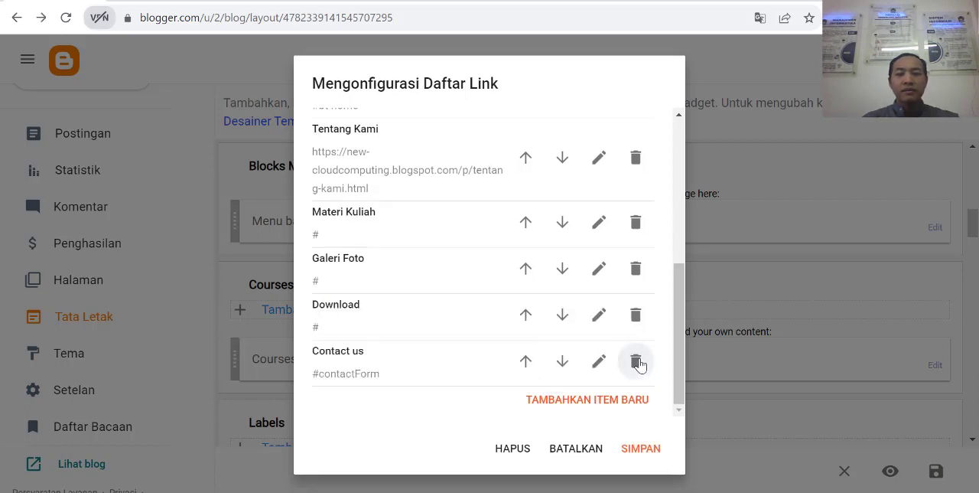
click(643, 450)
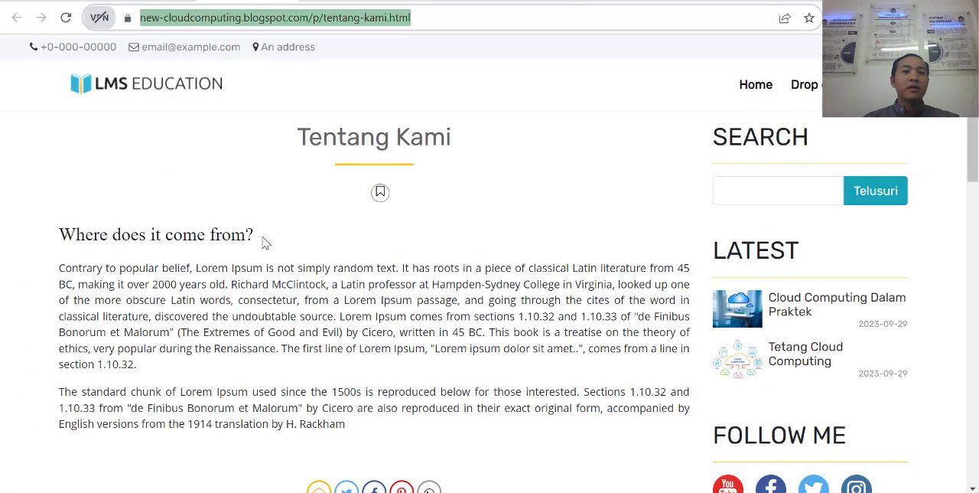
Step: Open the published blog's home page and examine the colored blocks menu and the Courses section
click(150, 90)
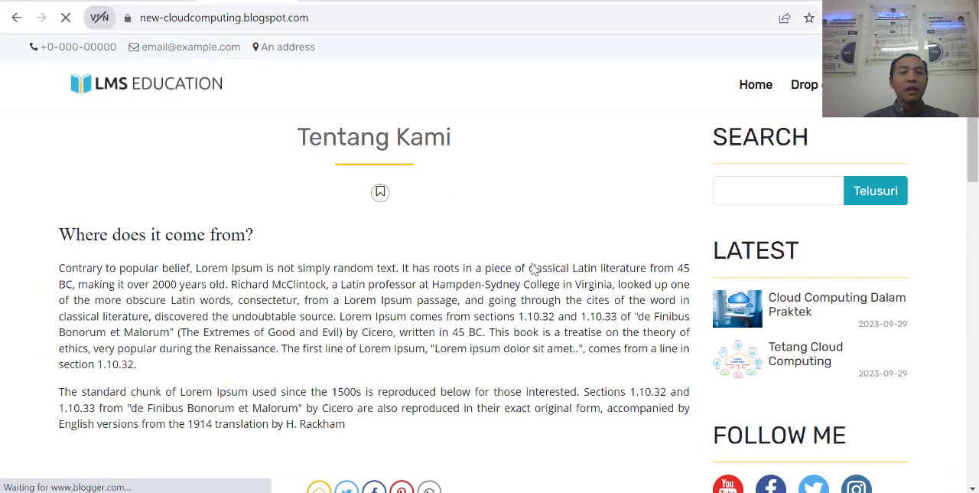
scroll(533, 283, down, 4)
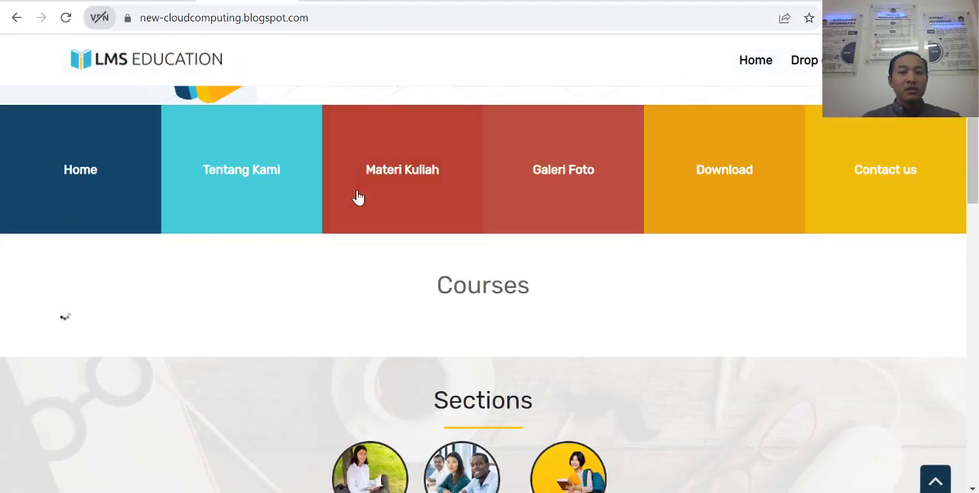
scroll(306, 222, up, 2)
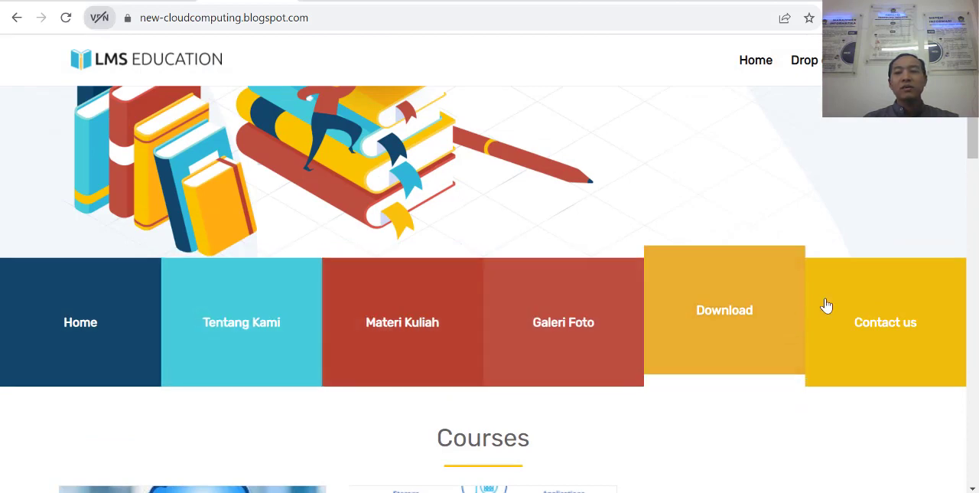
scroll(885, 328, down, 1)
scroll(879, 329, down, 1)
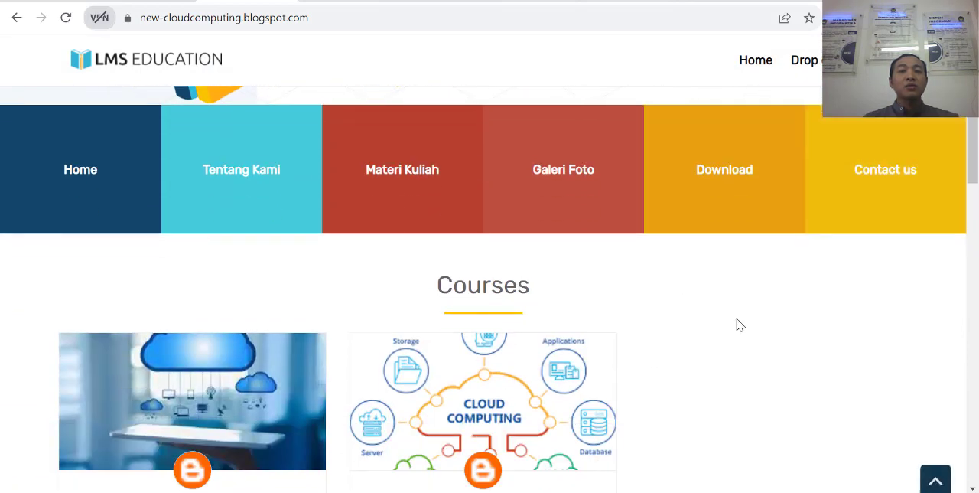
scroll(650, 367, down, 4)
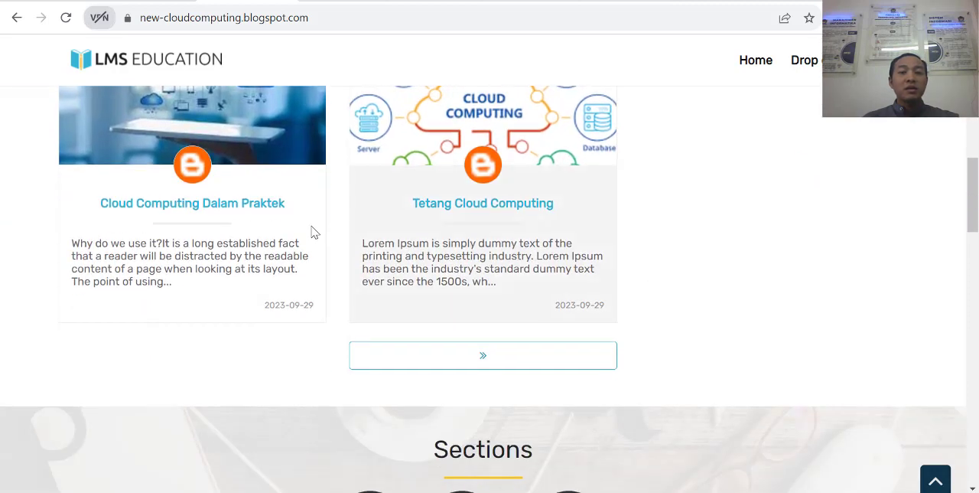
scroll(252, 255, up, 4)
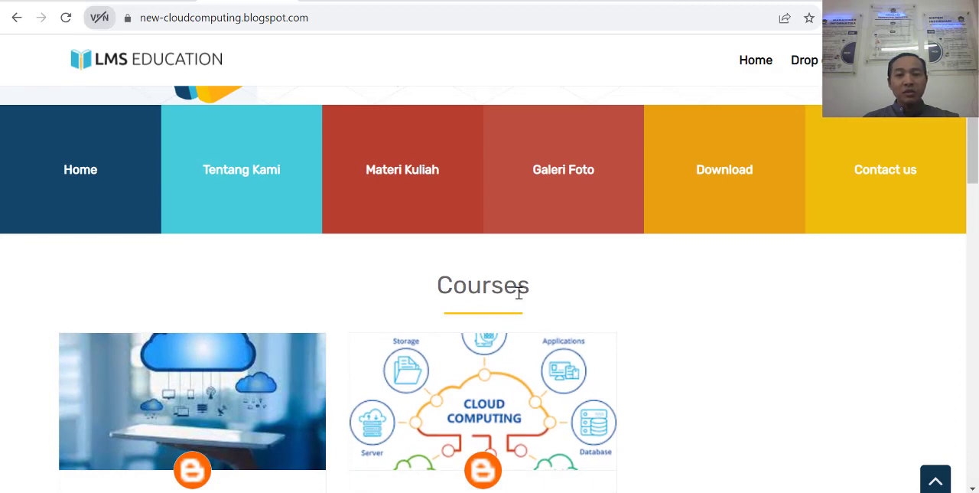
double_click(463, 291)
Step: In the blog's layout, retitle the Courses gadget under Courses List to Artikel Terbaru and save the gadget
click(144, 2)
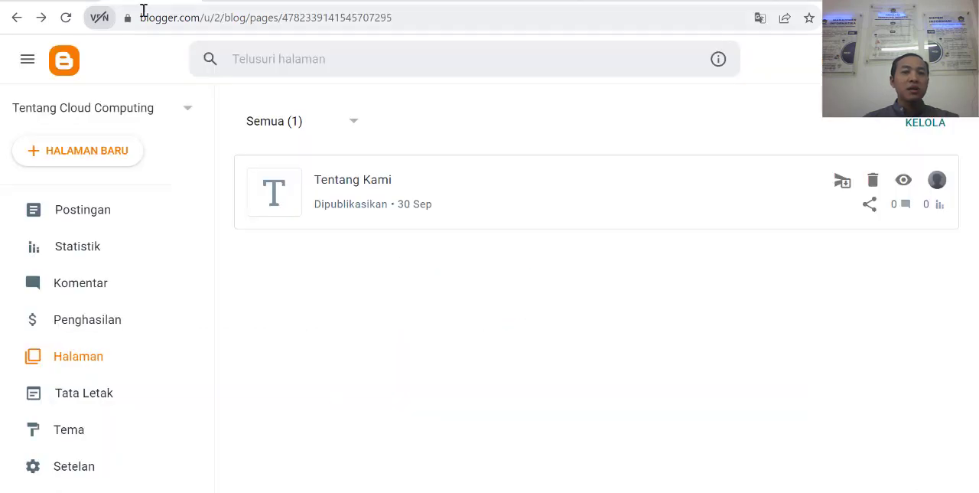
click(91, 2)
scroll(477, 342, down, 1)
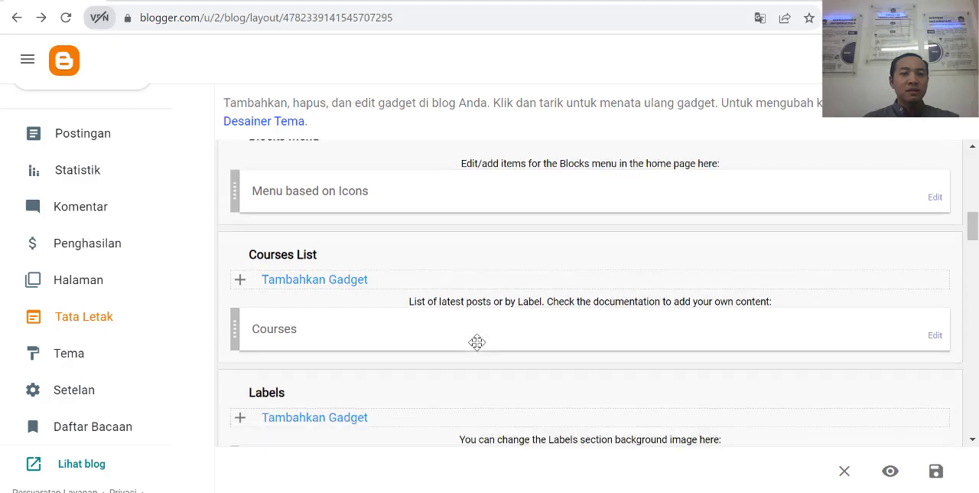
scroll(459, 345, down, 6)
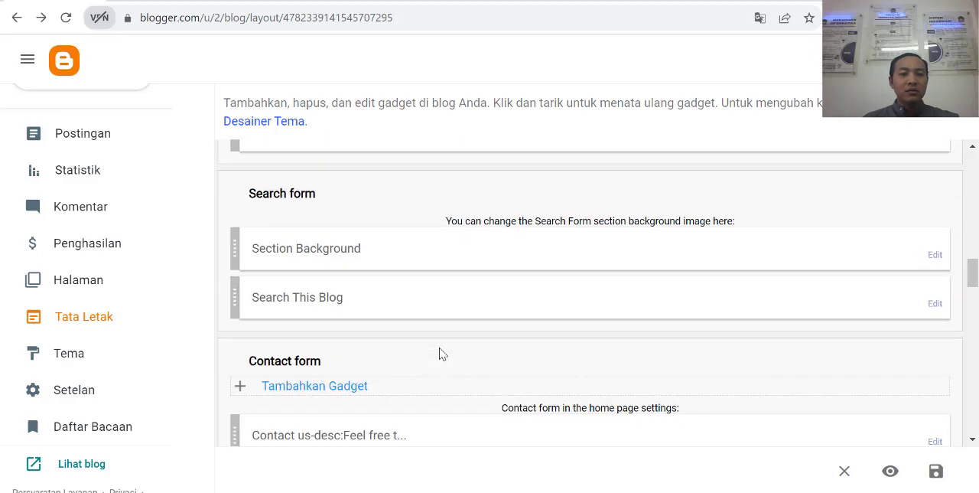
scroll(440, 353, down, 4)
scroll(449, 344, up, 7)
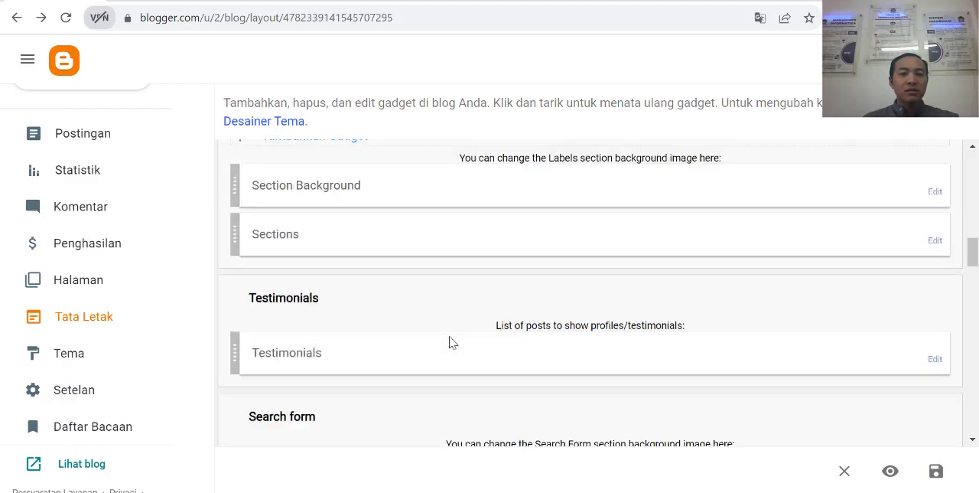
scroll(450, 342, up, 4)
scroll(417, 348, down, 2)
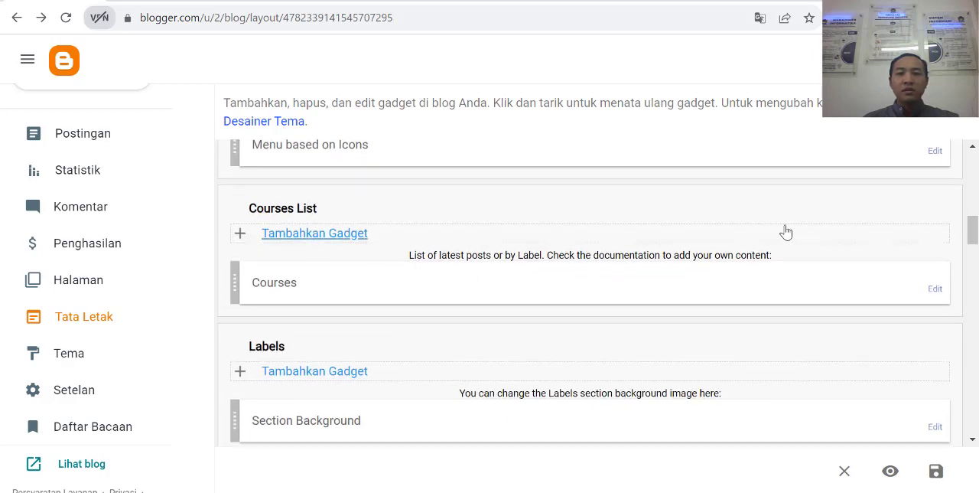
click(935, 289)
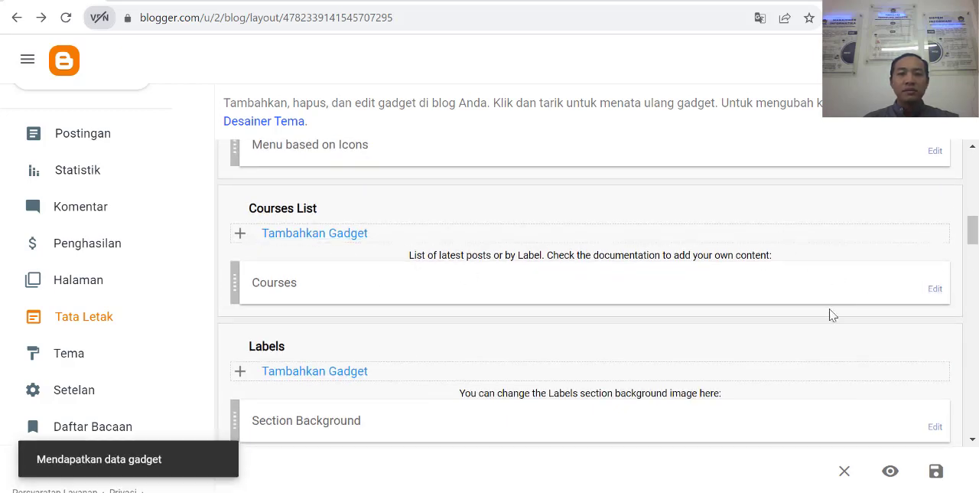
drag(418, 228, 312, 234)
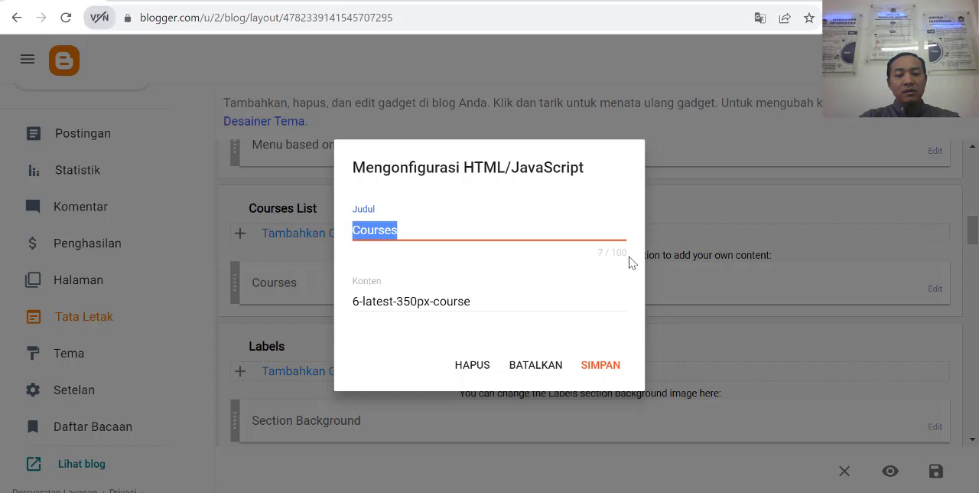
text(Artike)
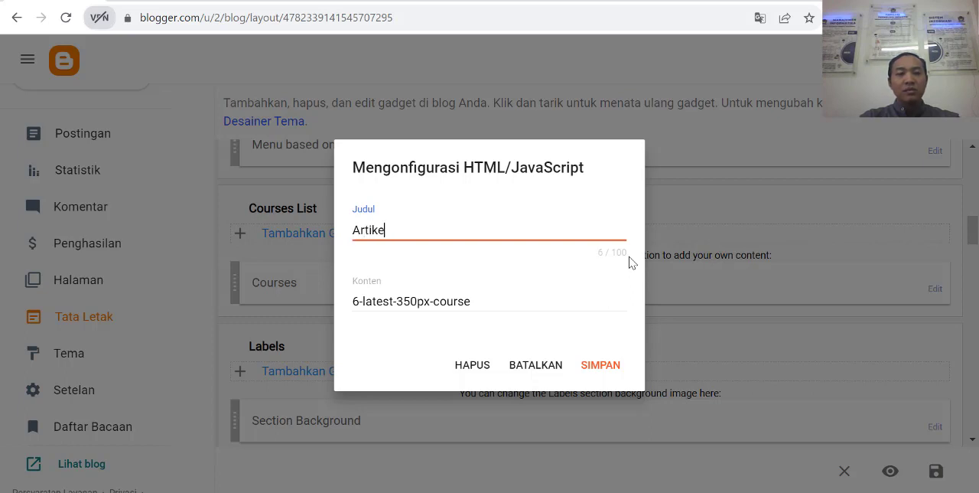
text(l Terbar)
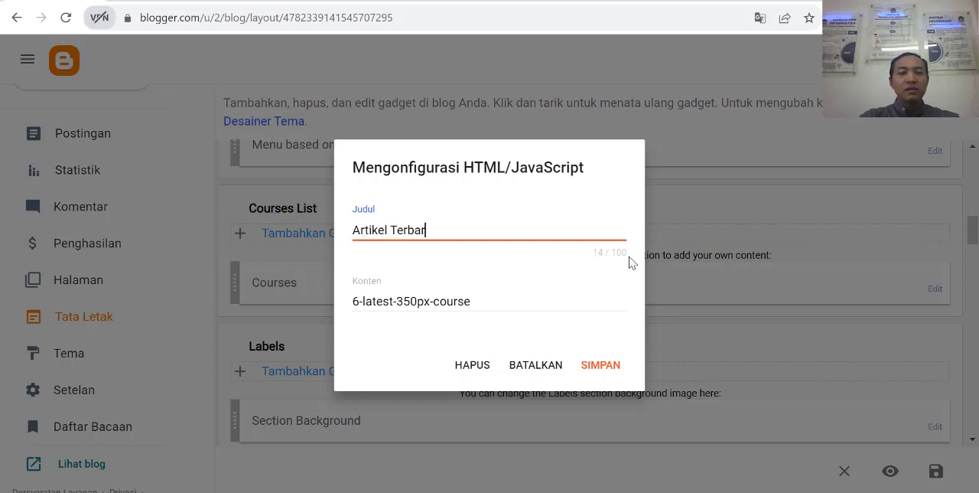
text(u)
click(605, 366)
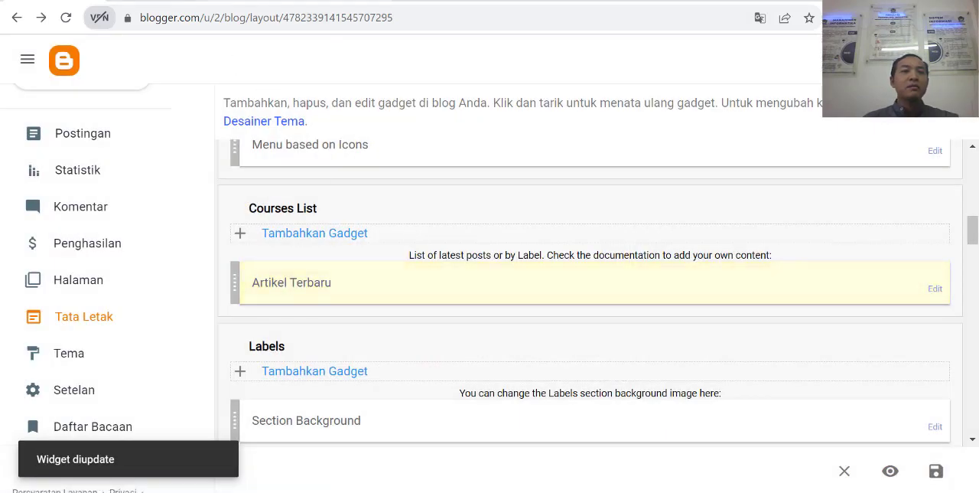
Step: Reload the published blog's home page and examine the banner, the colored blocks menu and the retitled article section
key(ctrl+Tab)
click(66, 17)
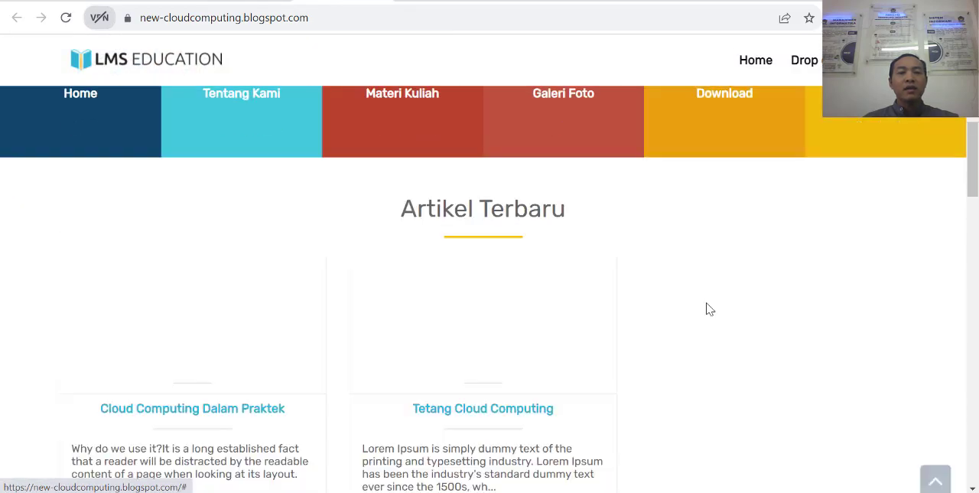
scroll(629, 338, up, 6)
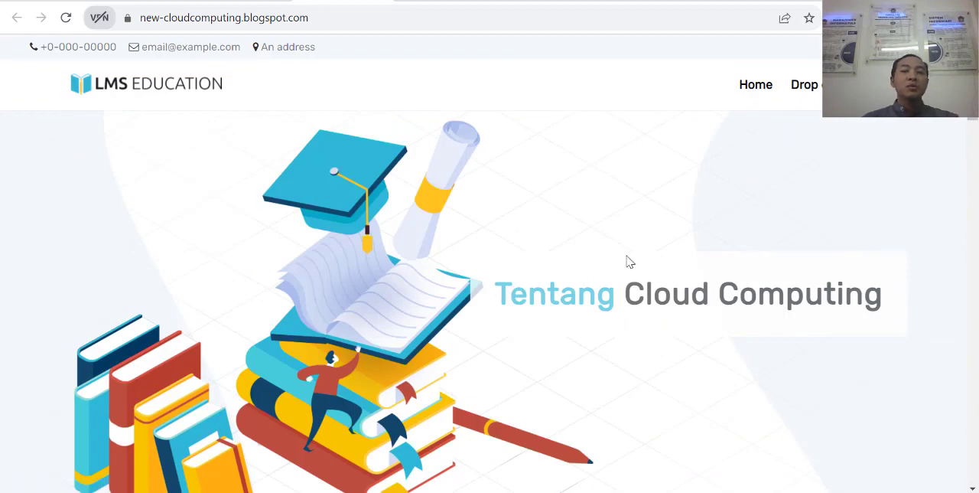
scroll(643, 268, down, 2)
scroll(643, 268, down, 10)
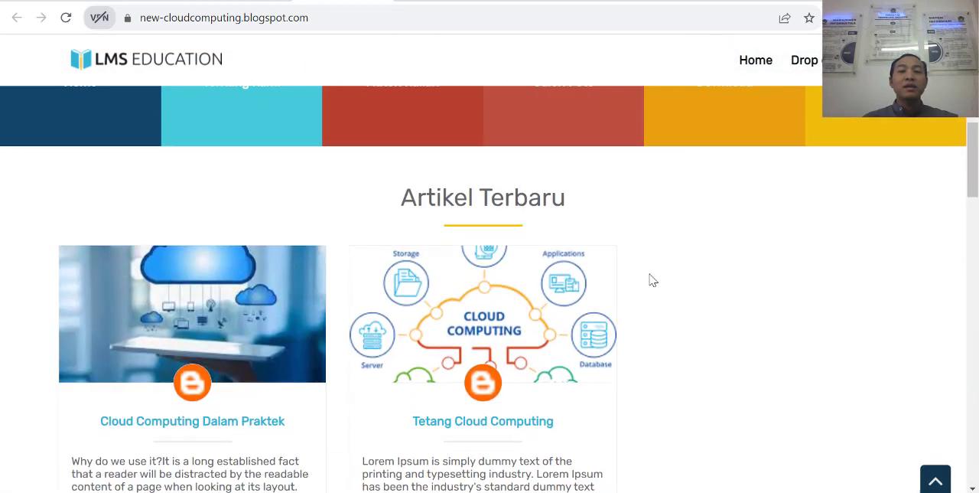
scroll(551, 344, down, 2)
scroll(704, 354, up, 7)
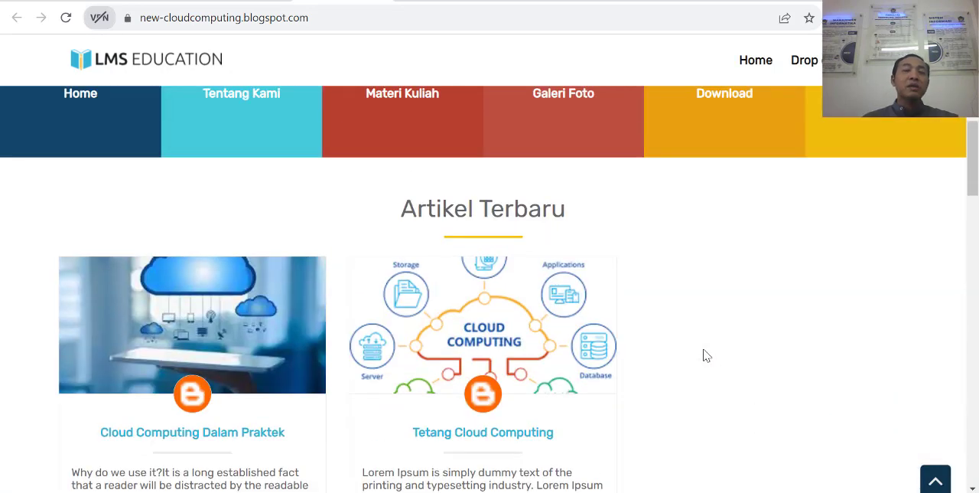
scroll(685, 348, up, 7)
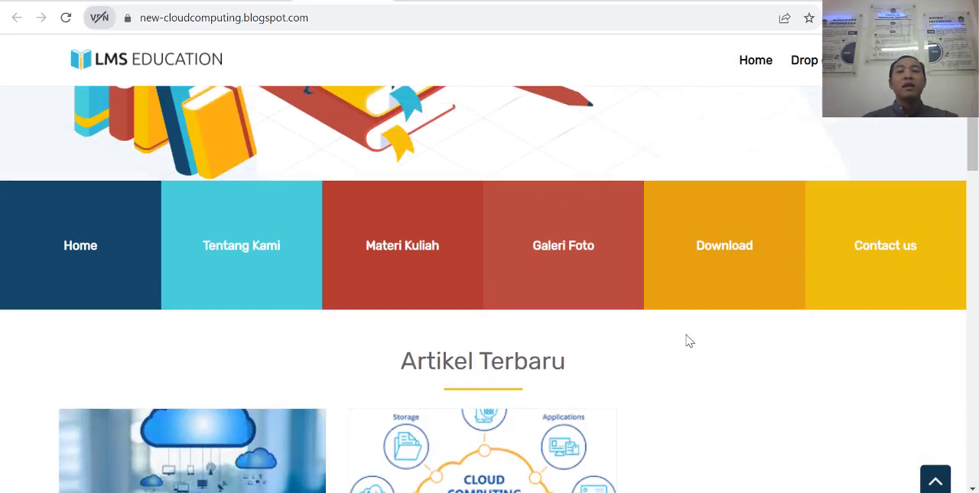